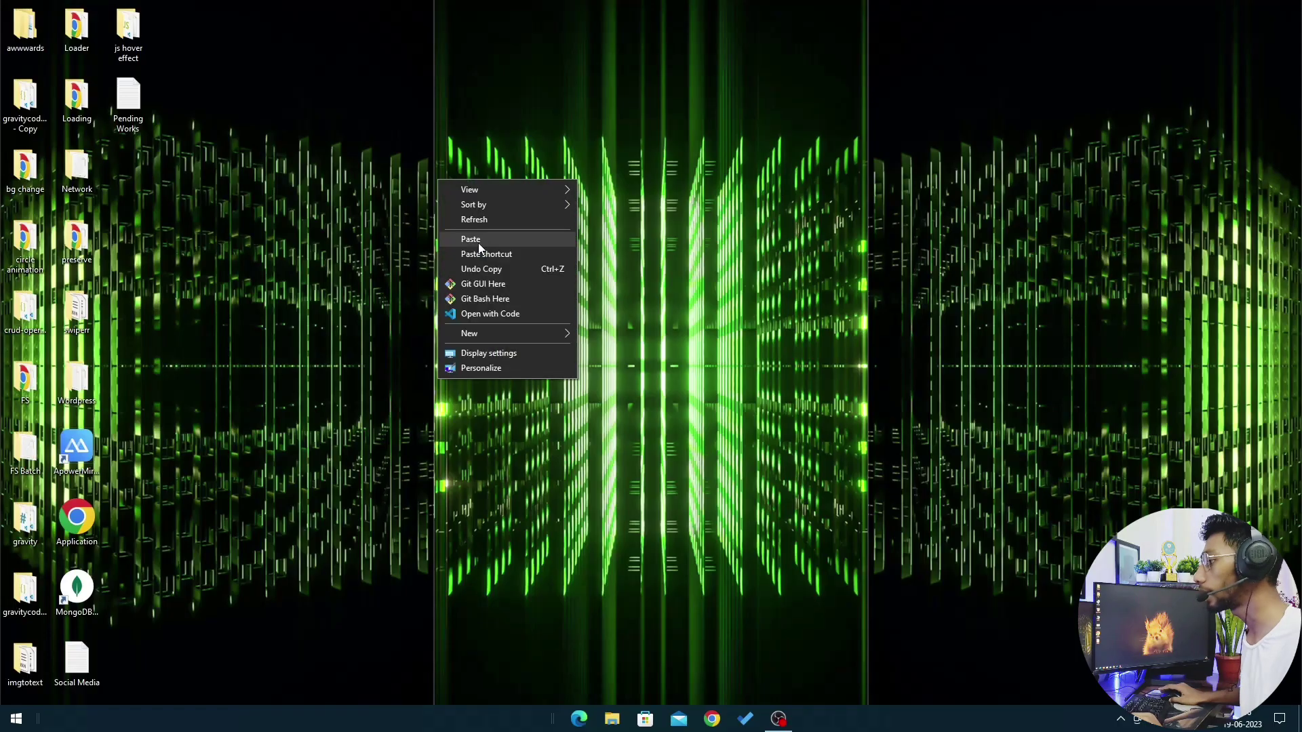
Make a new desktop folder named 'Portfolio' and open it in Visual Studio Code
click(478, 243)
right_click(470, 191)
click(502, 230)
right_click(502, 230)
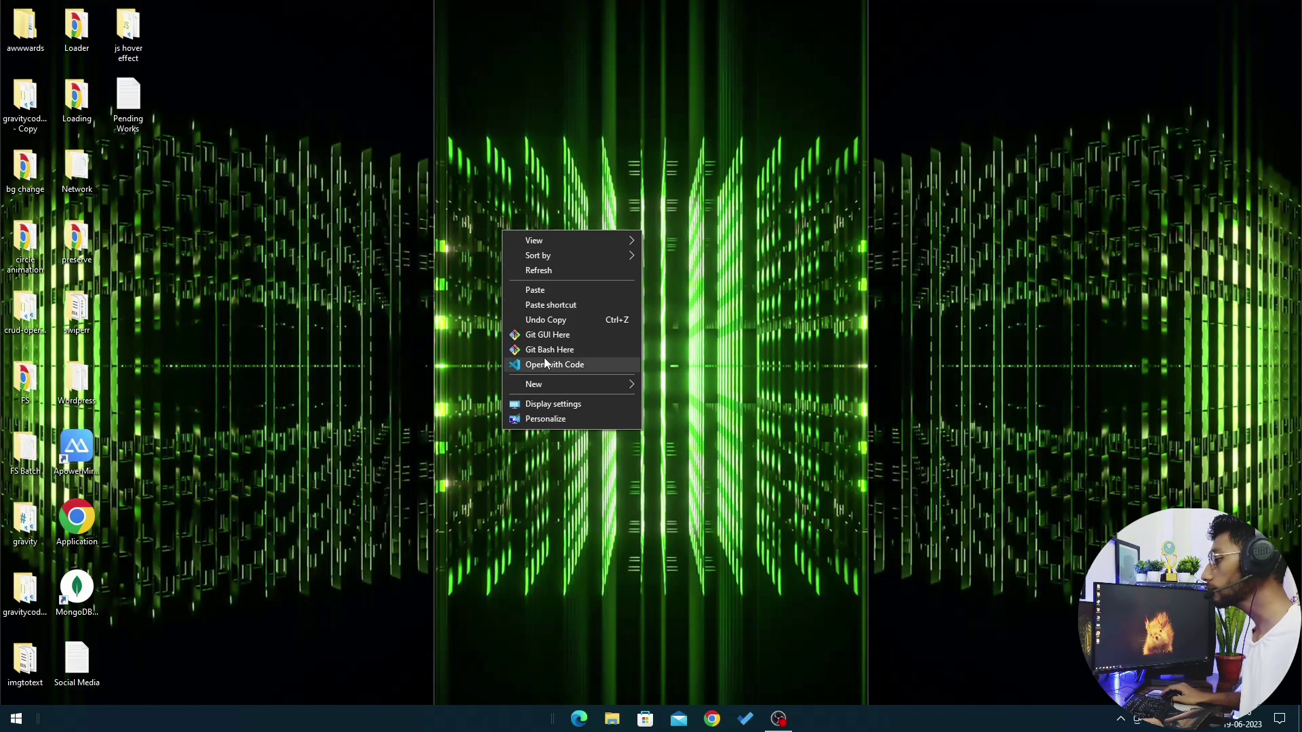
mouse_move(554, 383)
click(668, 386)
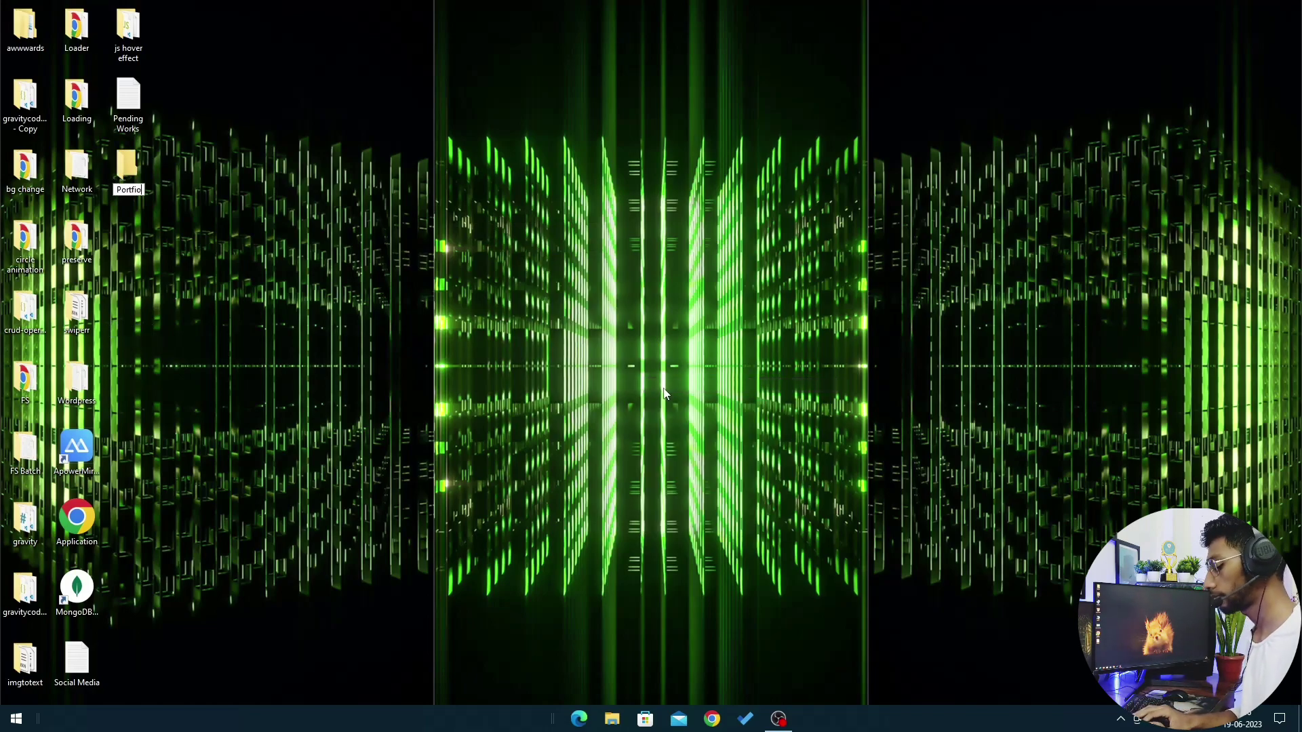
text(Portfolio)
key(Return)
key(Return)
right_click(553, 317)
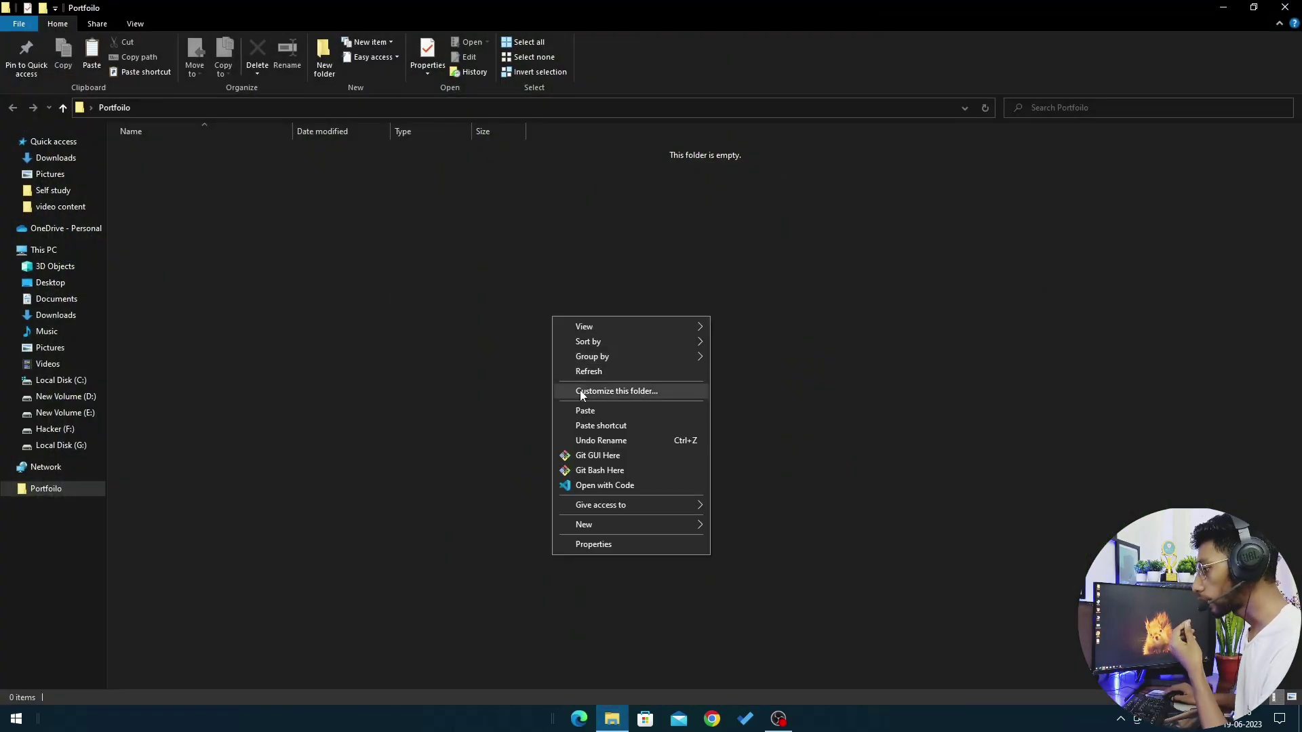
click(584, 486)
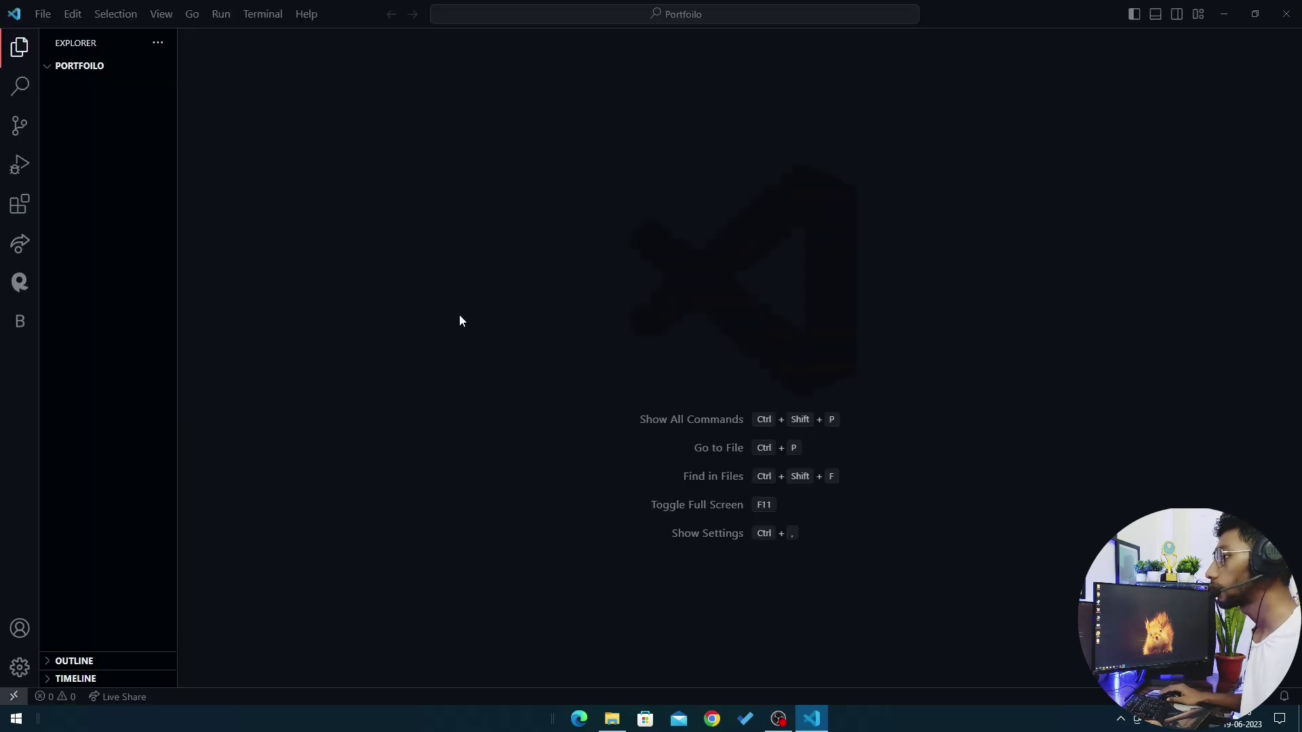
Close the welcome page and create index.html in the Portfolio project
click(262, 42)
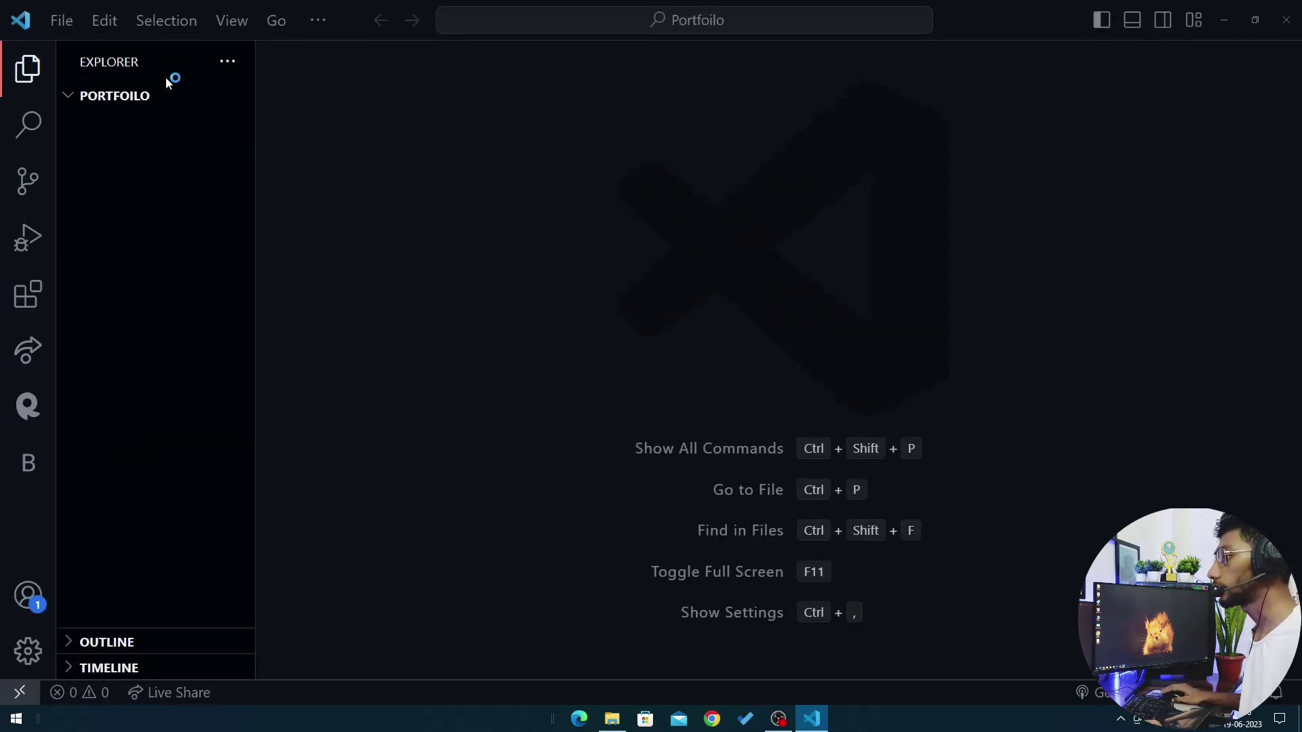
click(154, 97)
text(index.htm)
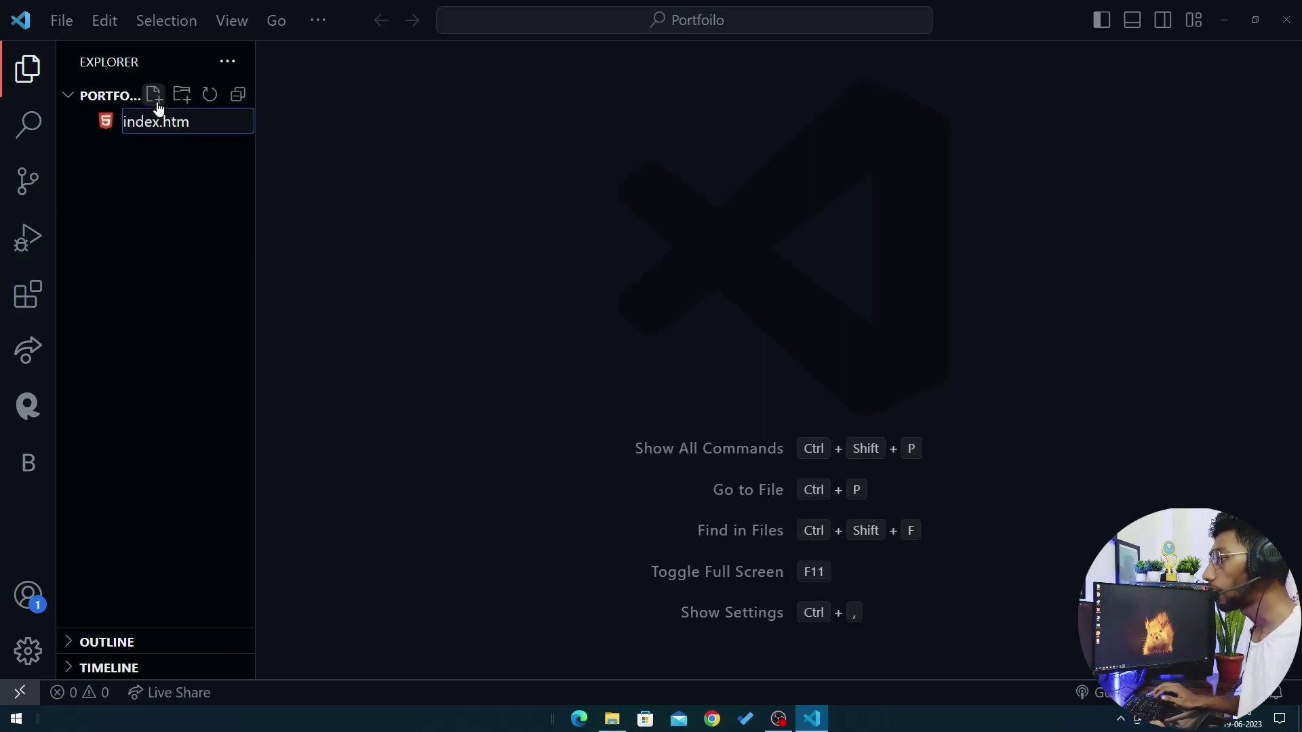
text(l)
key(Return)
Create style.css, then hide the sidebar and zoom the editor in
click(157, 101)
text(style.css)
key(Return)
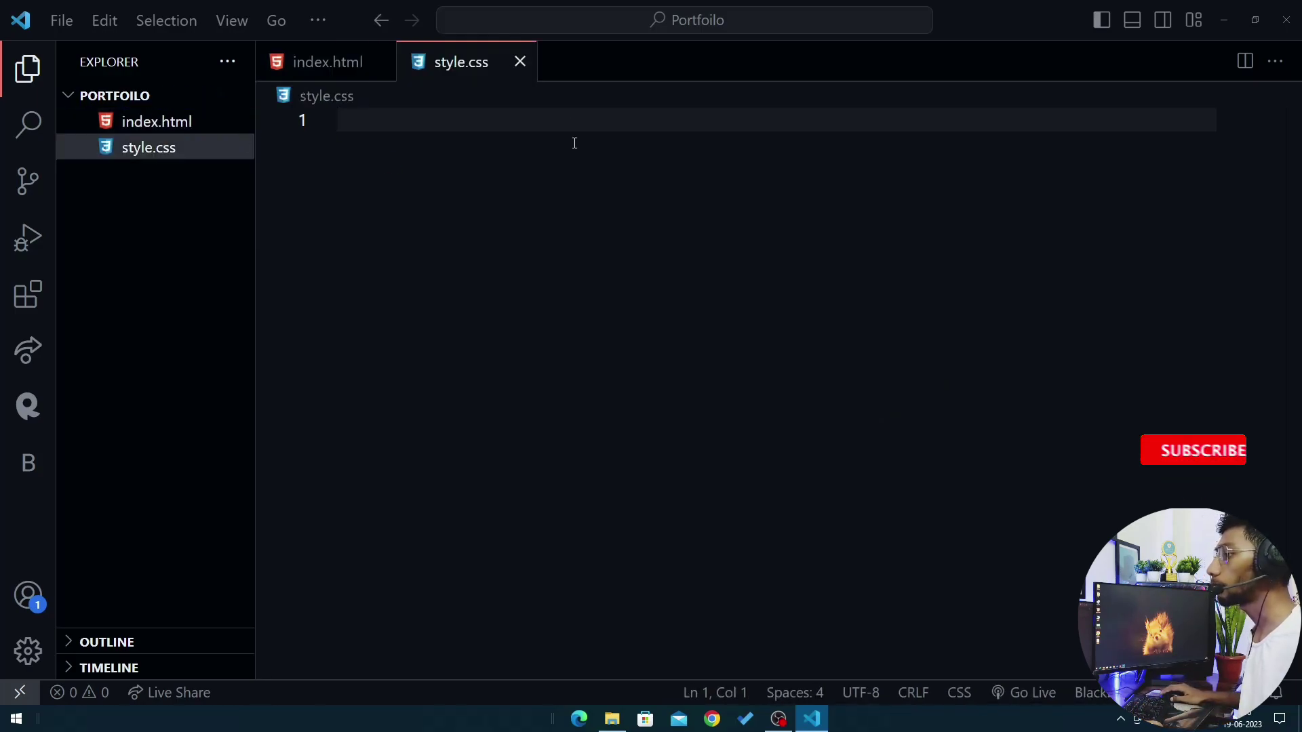
click(27, 67)
key(ctrl+equal)
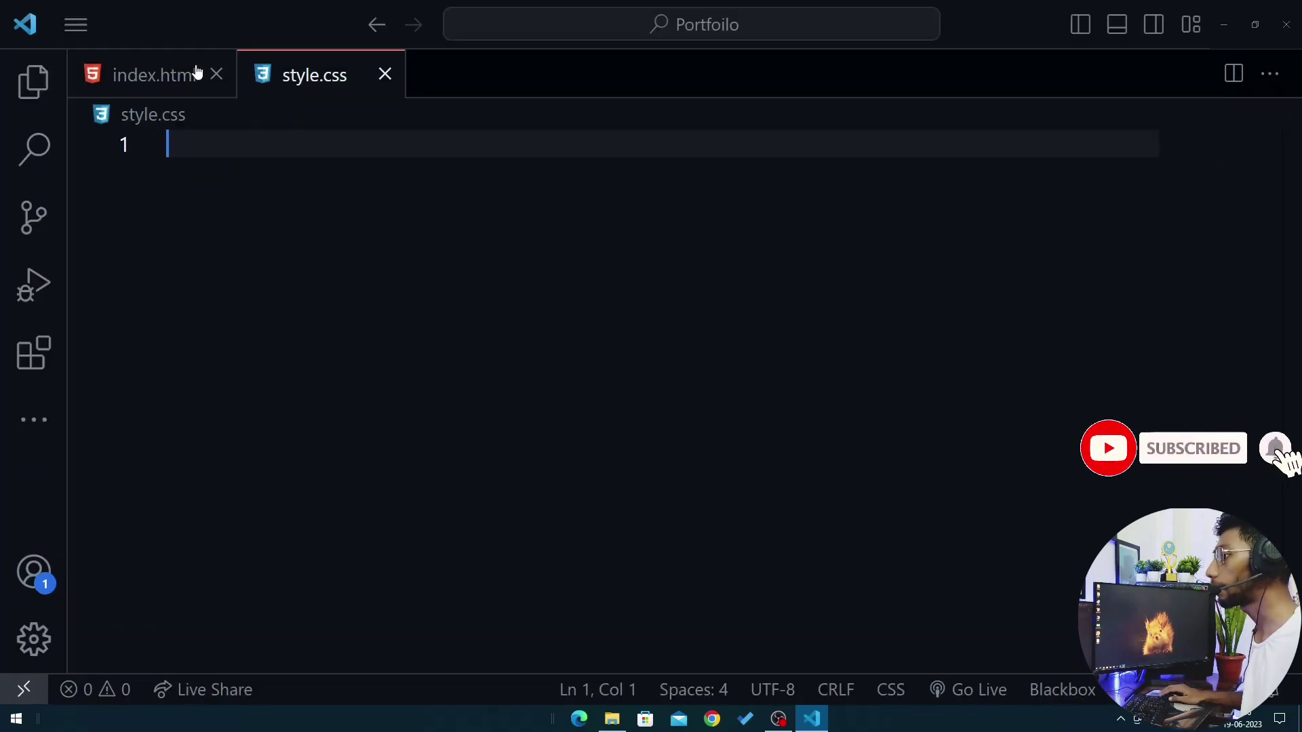
Generate the HTML boilerplate in index.html with the ! abbreviation
click(153, 75)
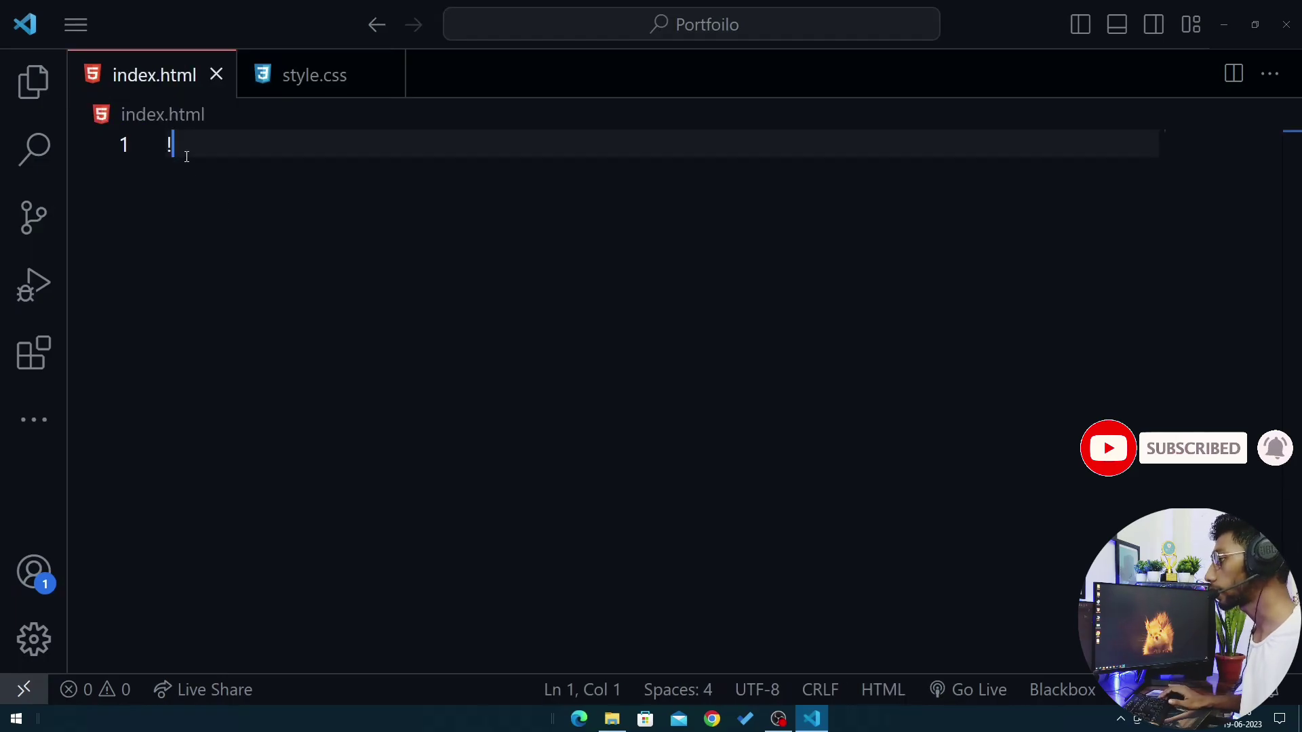
text(!)
key(Tab)
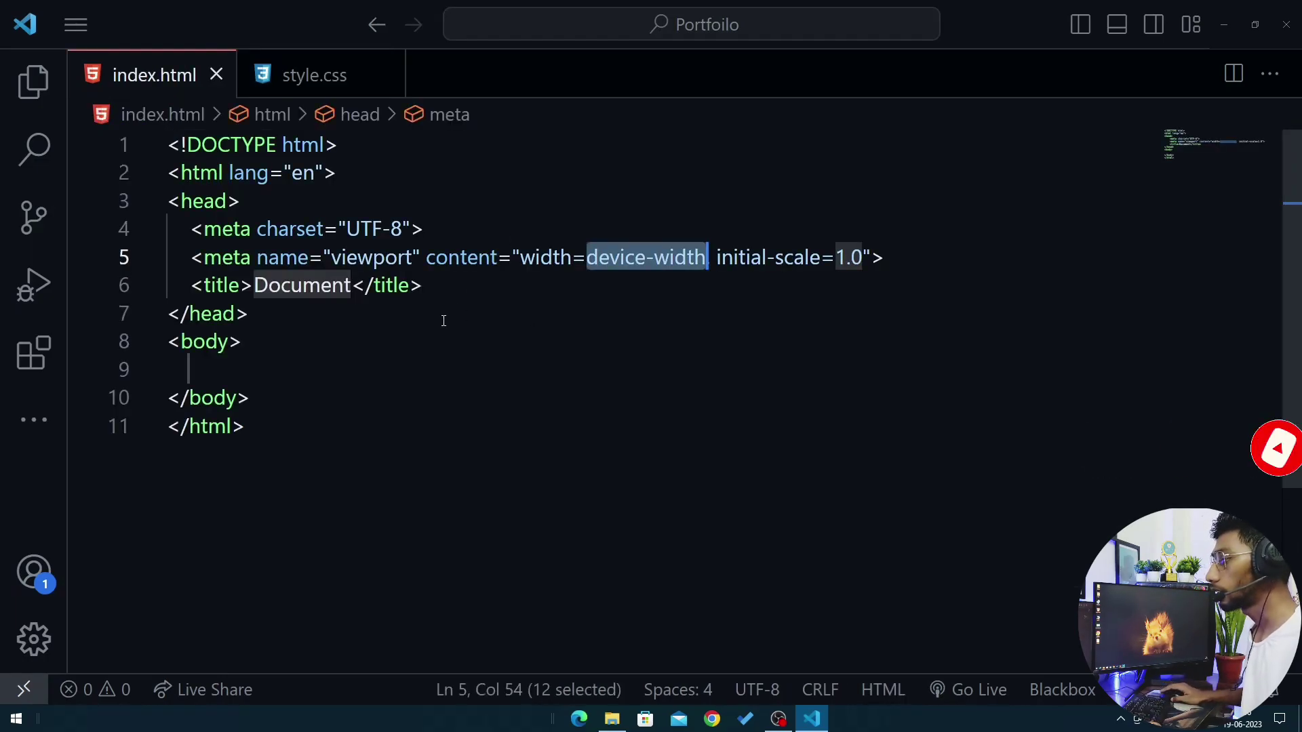
drag(246, 426, 1, 19)
key(BackSpace)
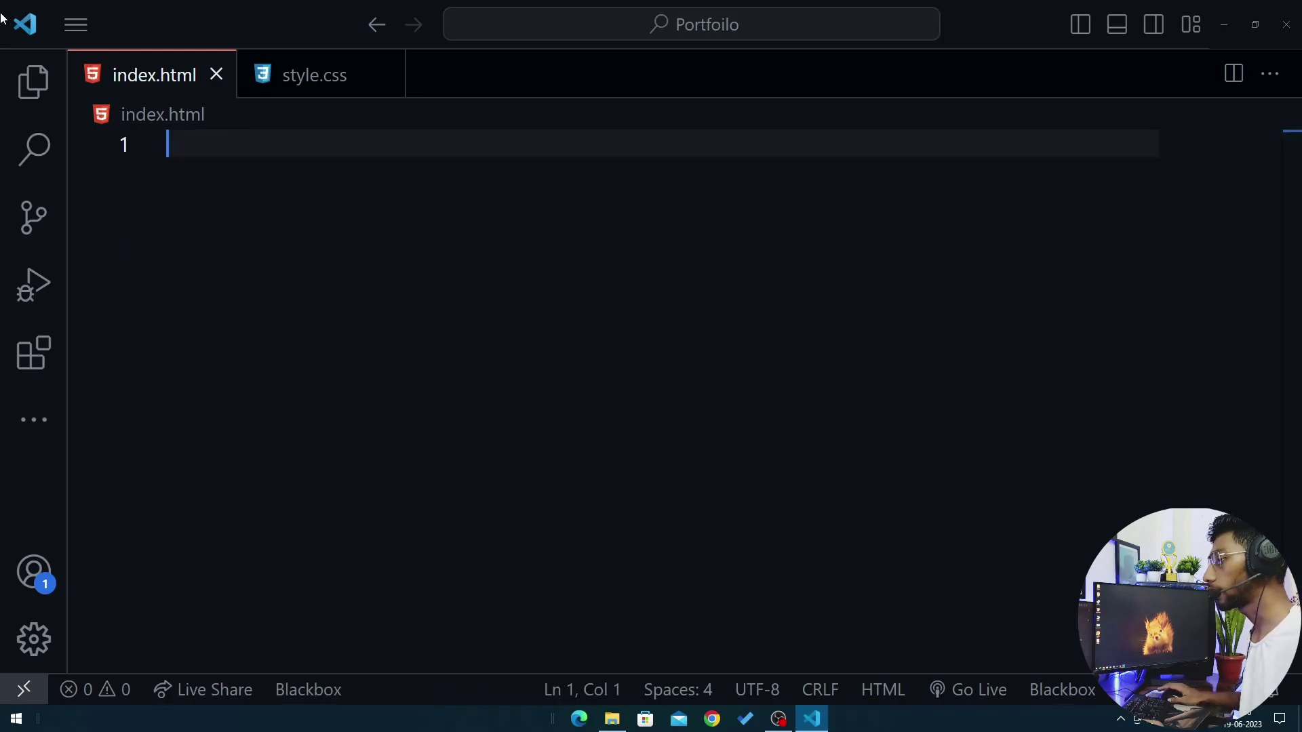
text(!)
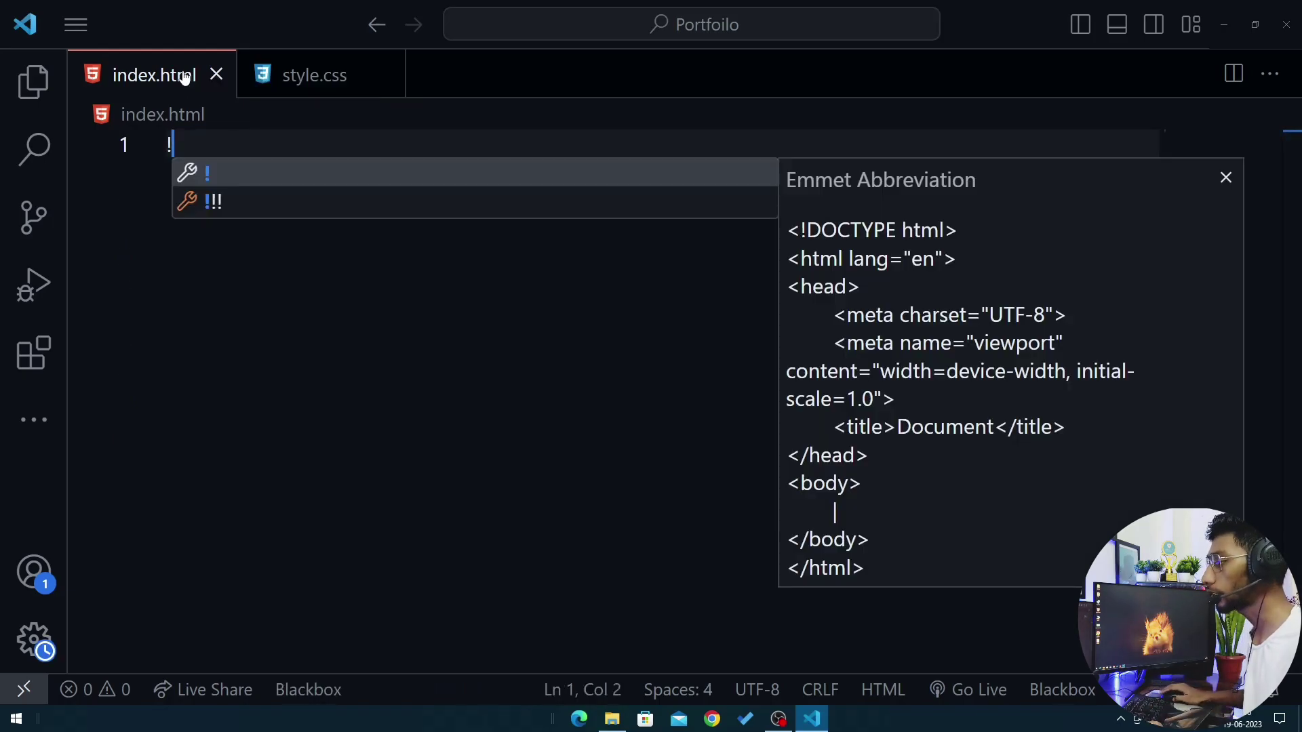
key(Return)
key(Tab)
key(Tab)
key(Tab)
Title the page 'Gravity Coding' and add a stylesheet link tag in the head
drag(359, 285, 254, 286)
text(G)
key(BackSpace)
key(BackSpace)
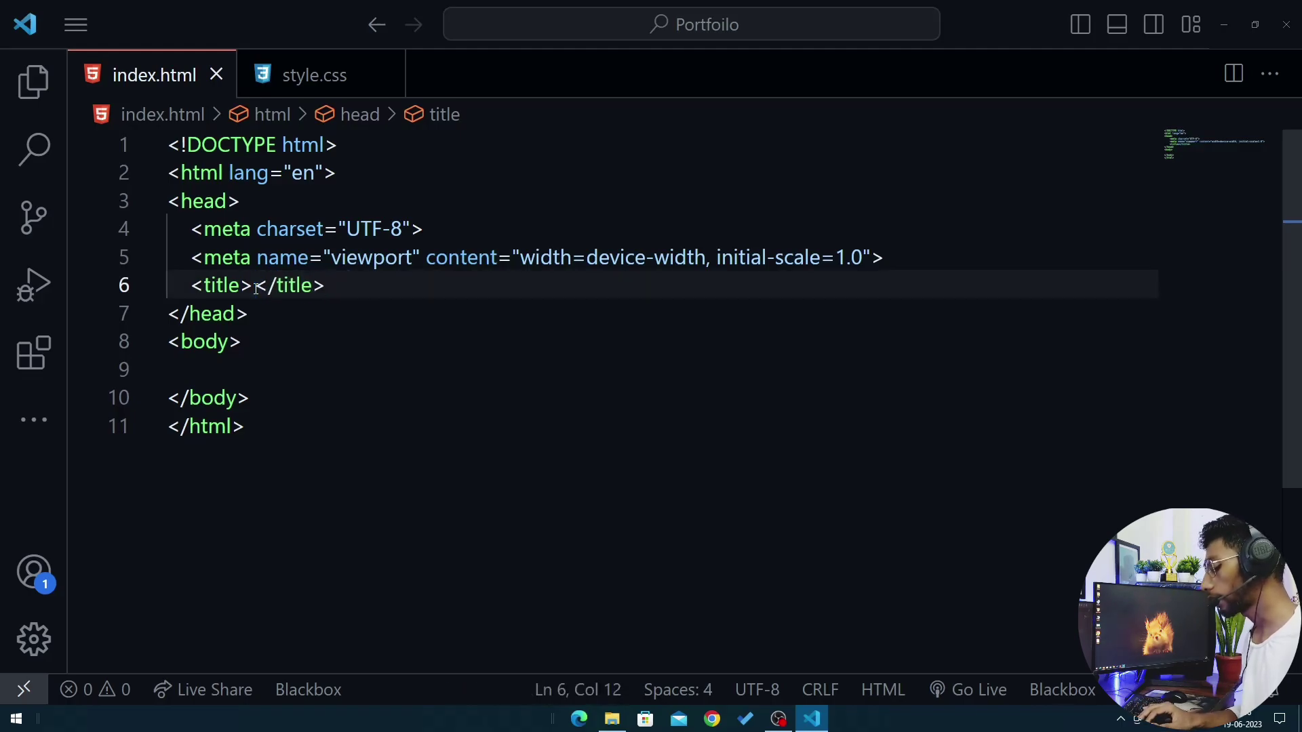
text(Gra)
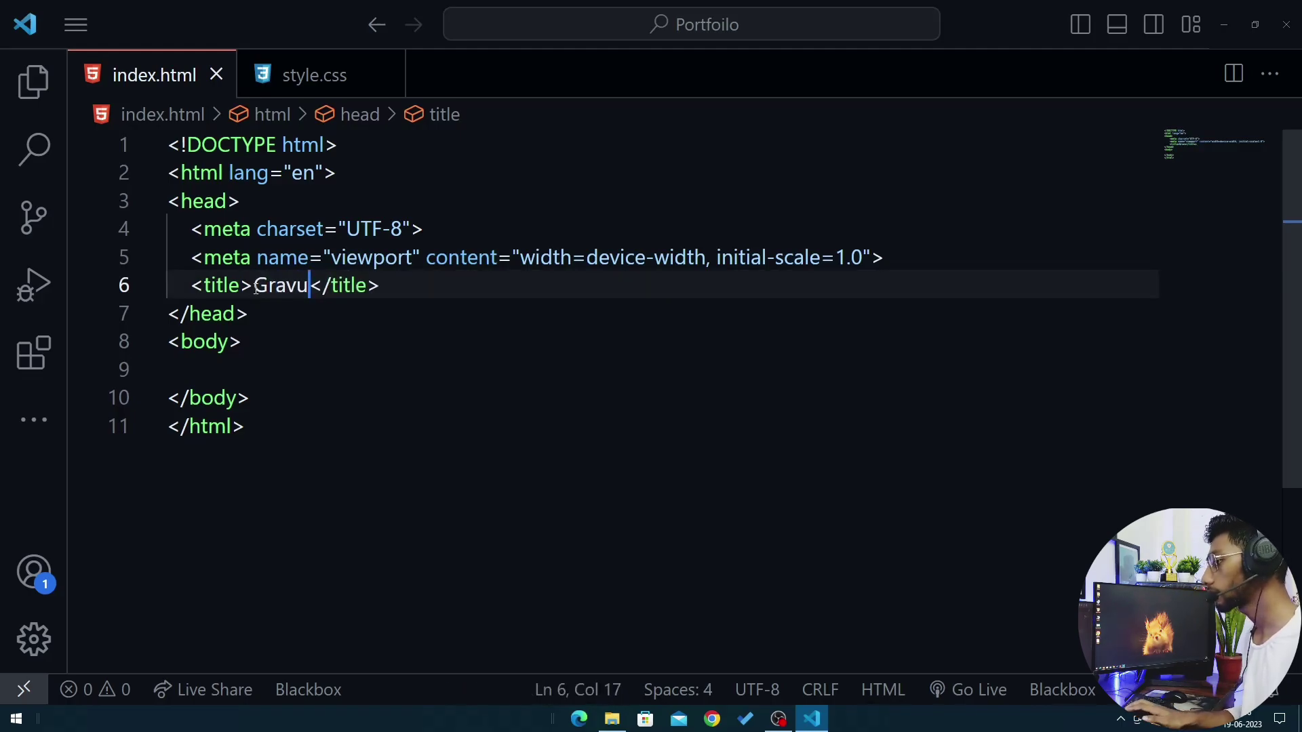
text(vity Codi)
key(BackSpace)
key(BackSpace)
text(oding)
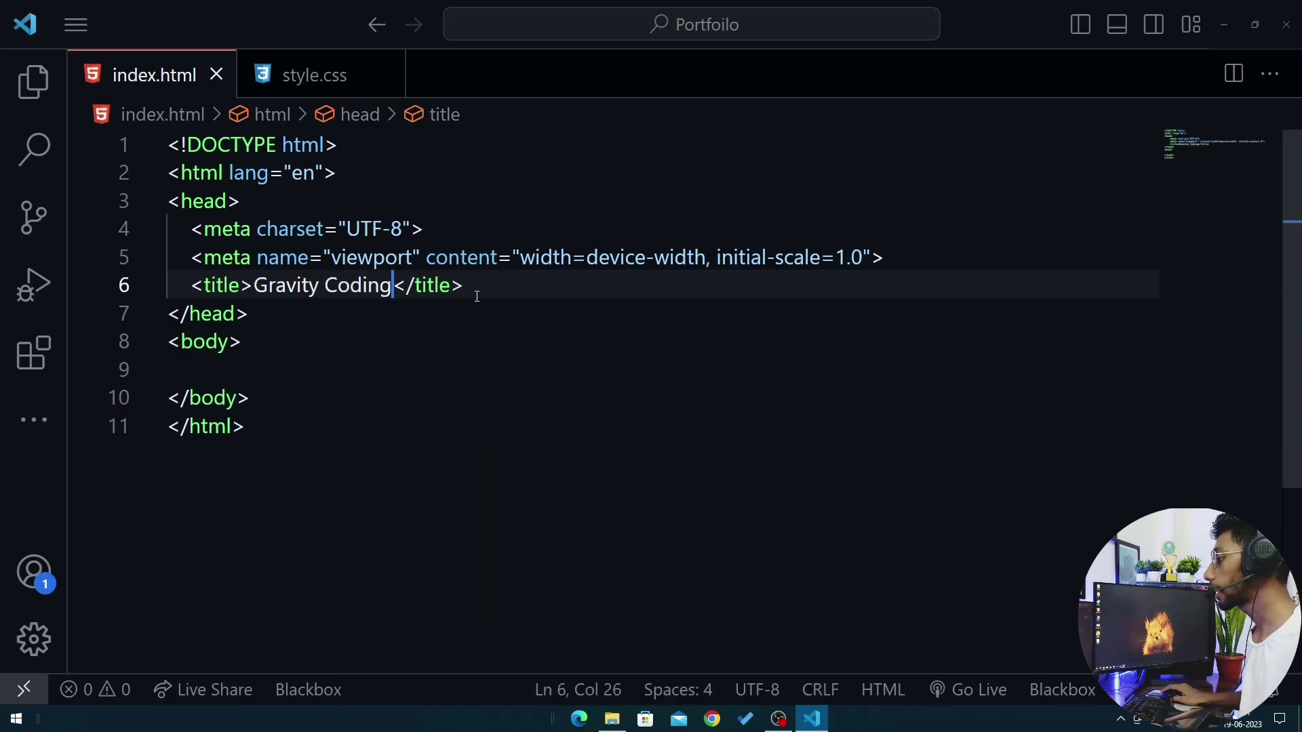
click(886, 257)
key(Return)
text(link)
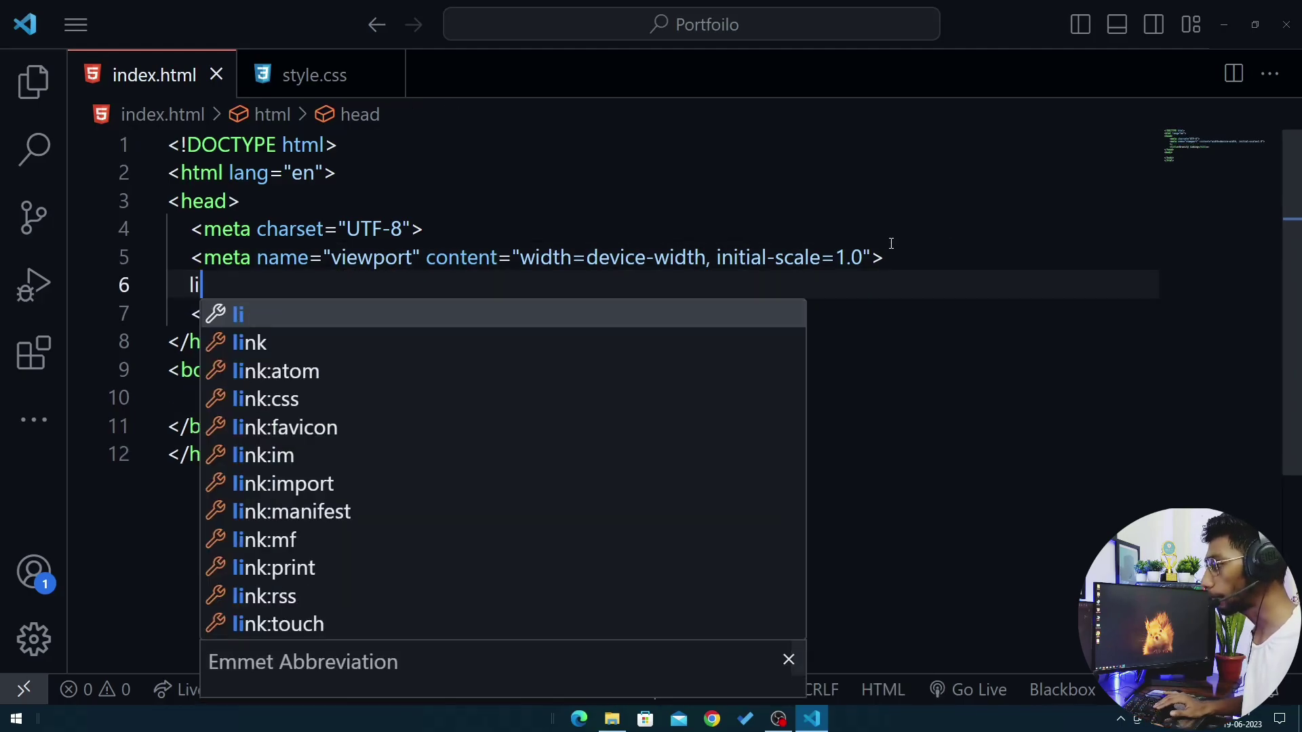
key(Down)
key(Return)
Add a div with id 'main' to the body and show style.css beside index.html
click(488, 370)
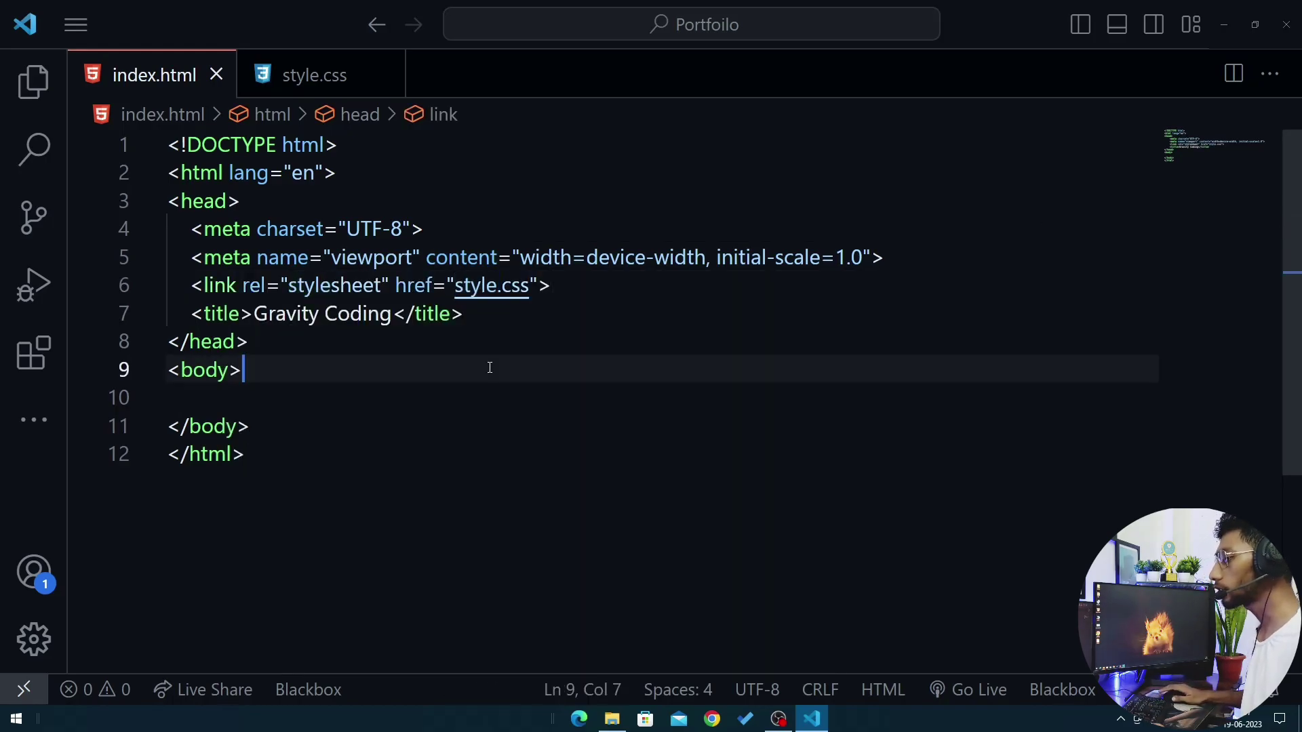
key(Return)
text(#main)
key(Tab)
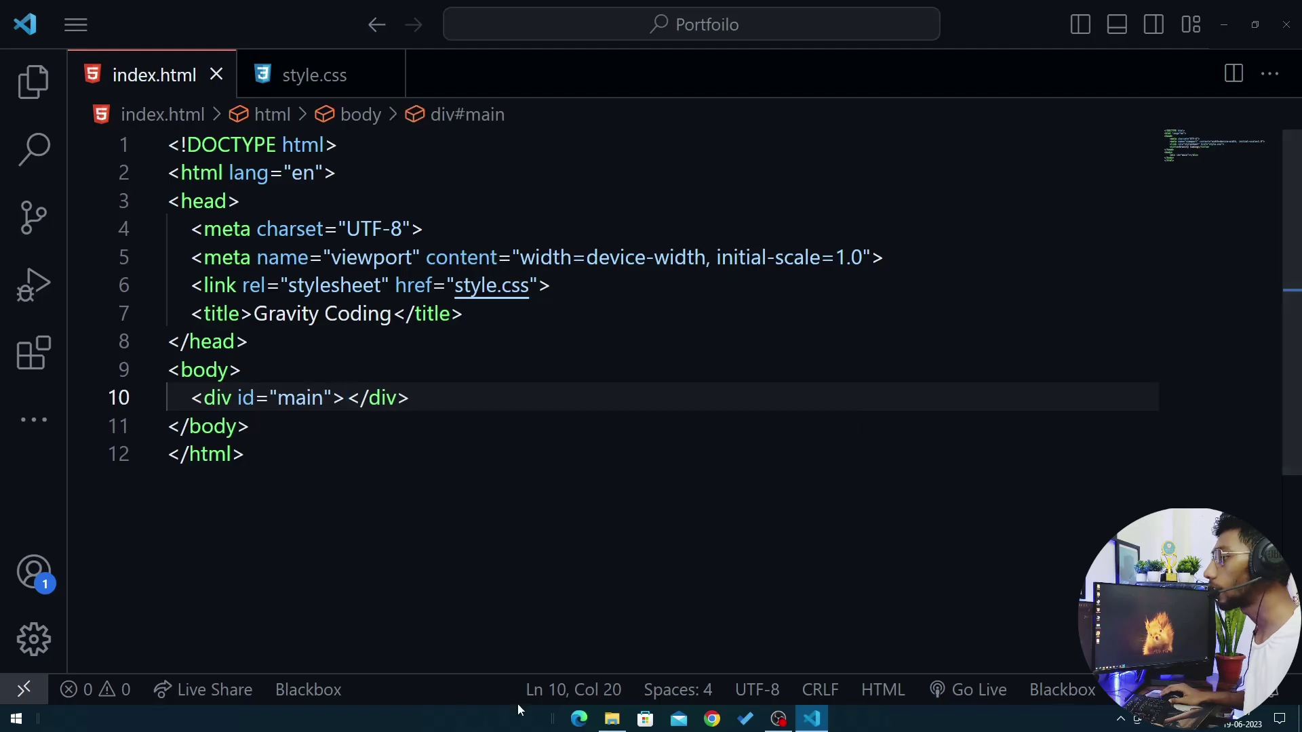
drag(259, 76, 885, 127)
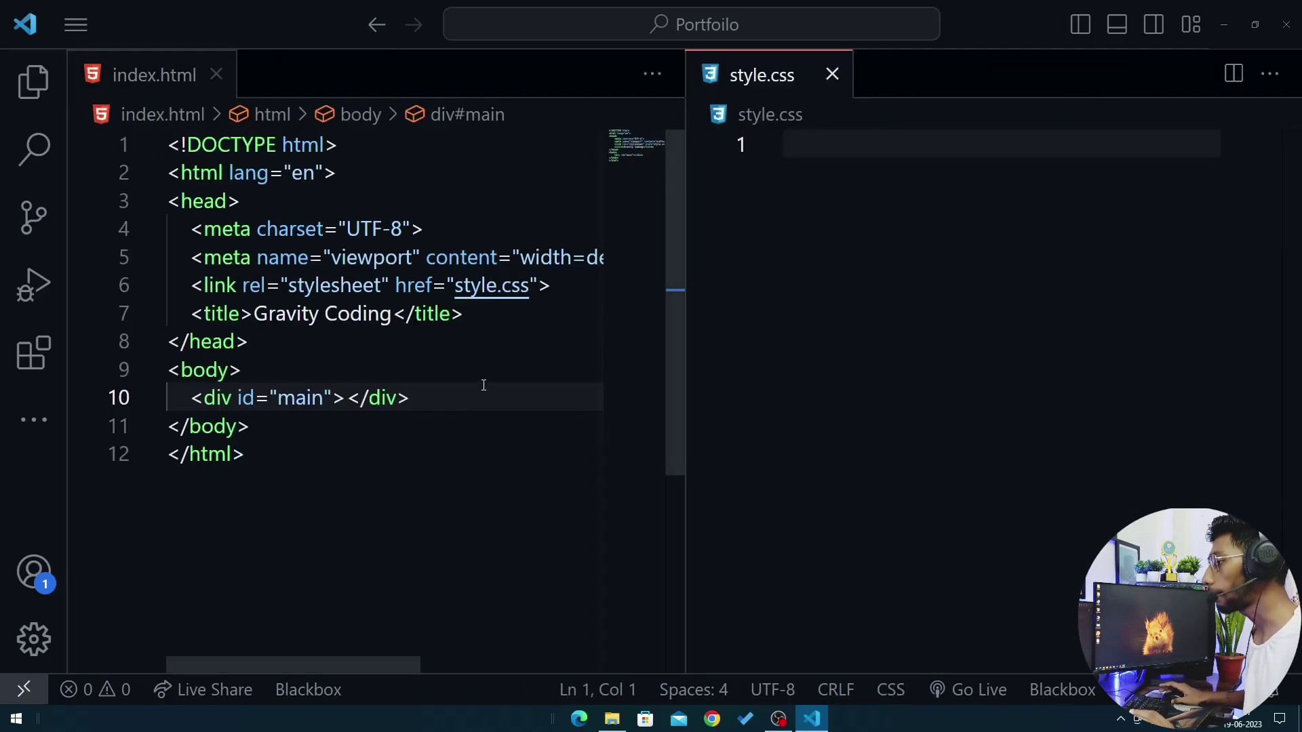
Open a blank line inside the main div and start a * rule in style.css with margin 0
click(348, 397)
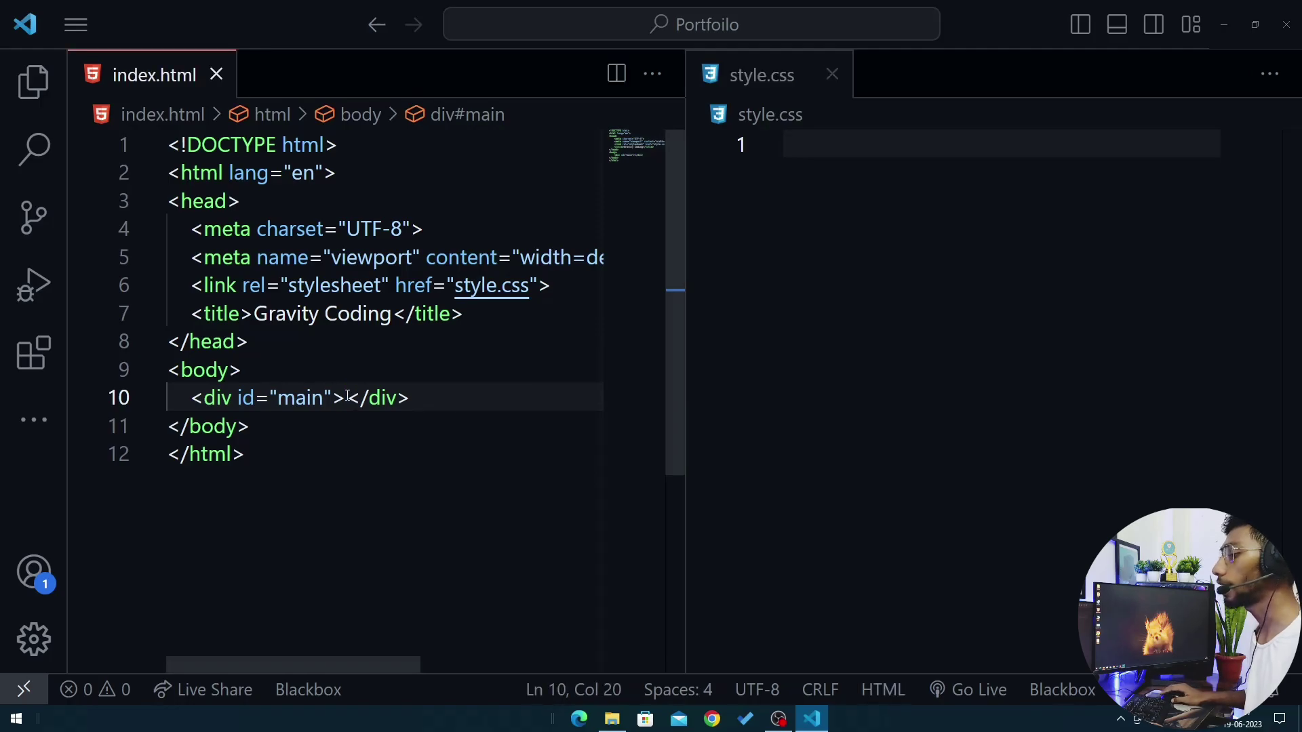
key(Return)
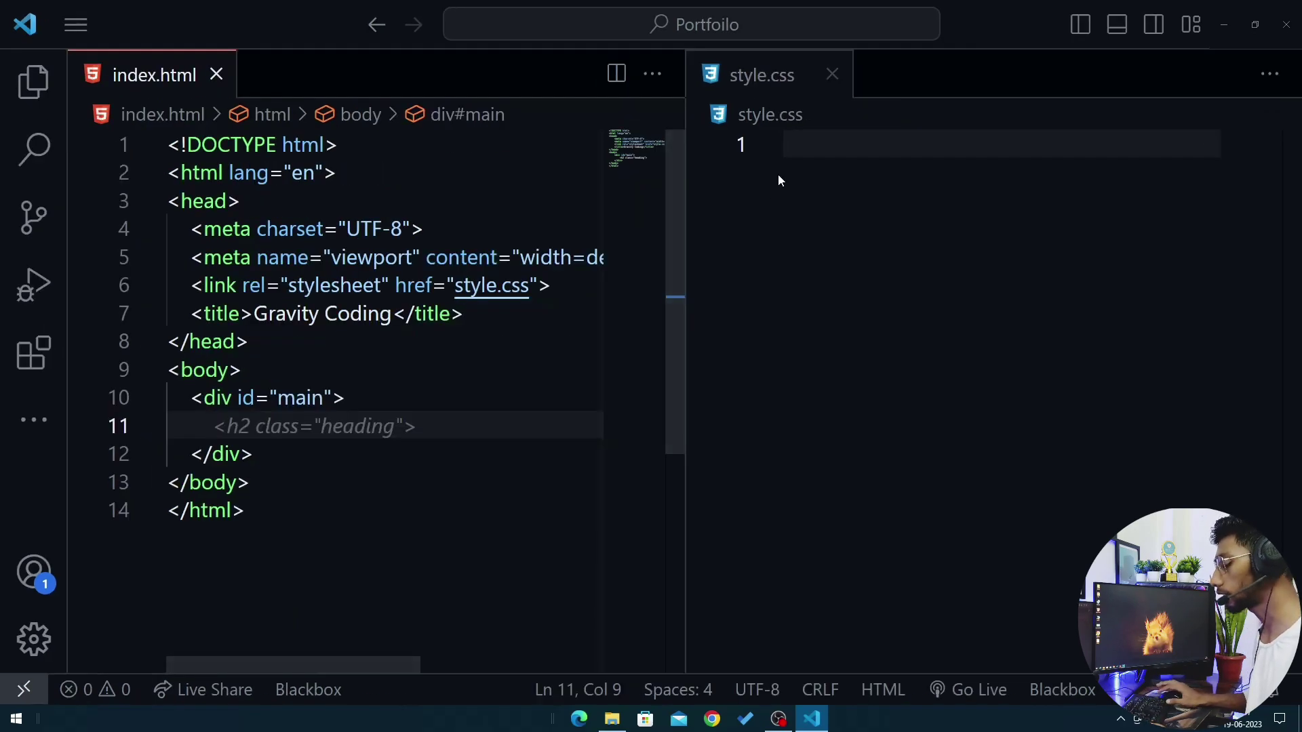
click(823, 143)
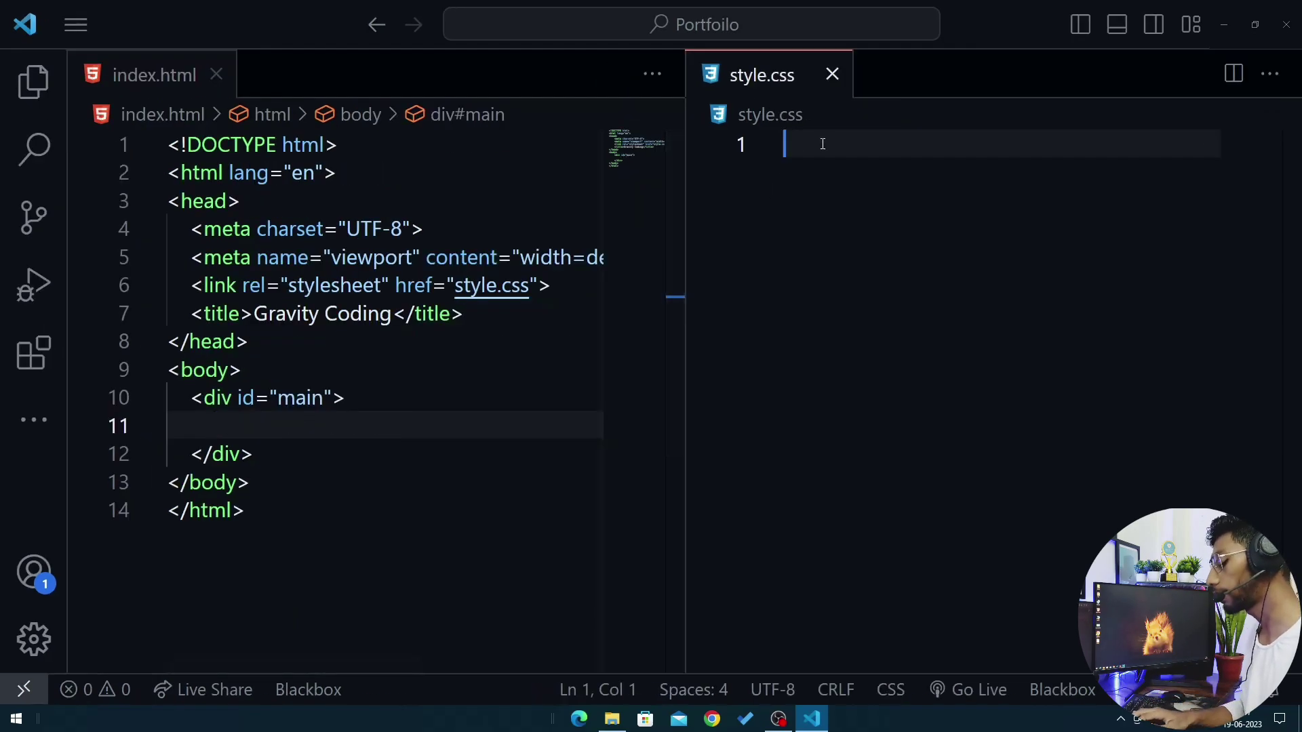
text(*{)
key(Return)
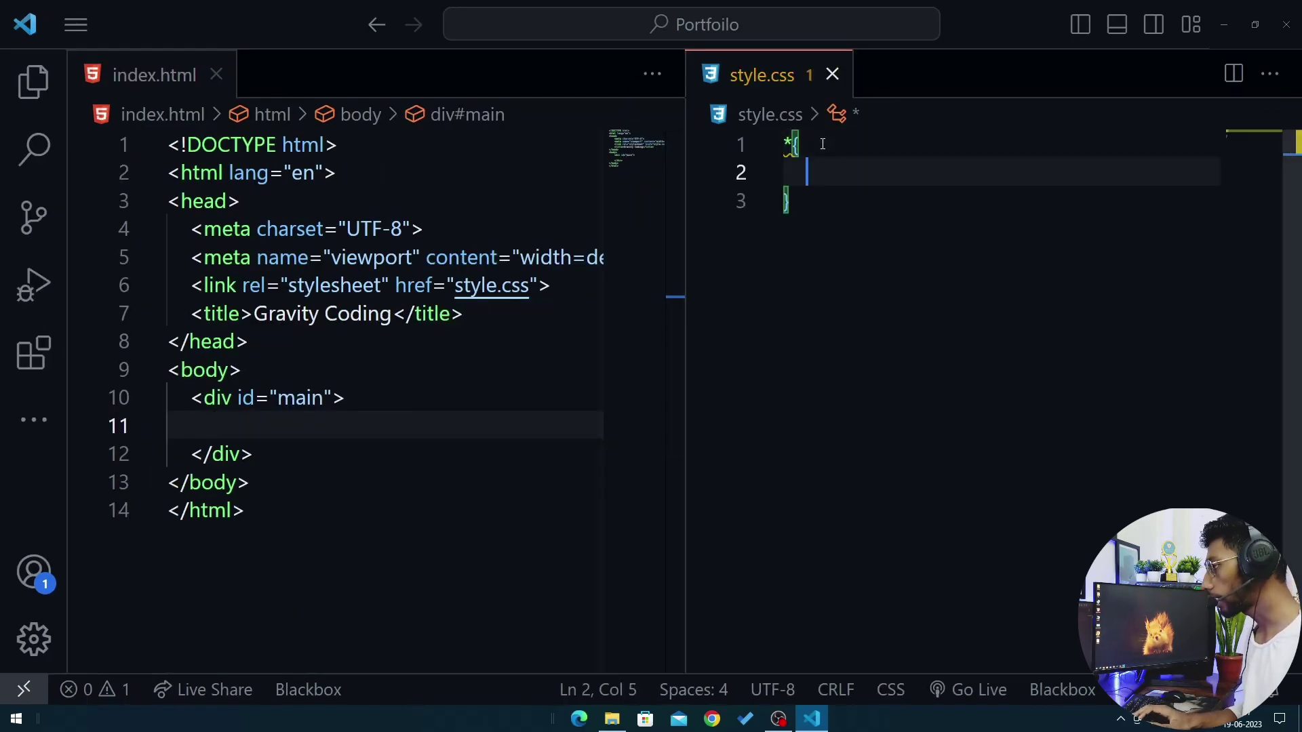
text(mar)
key(Down)
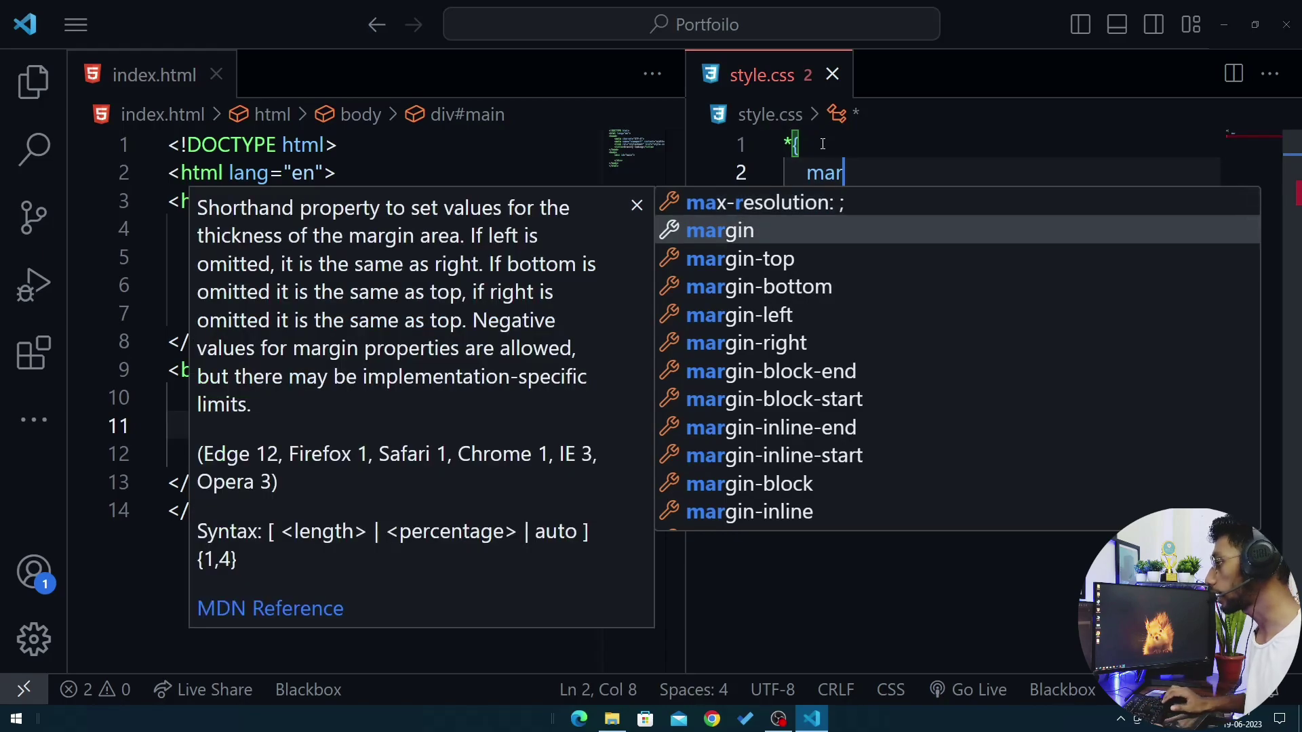
key(Return)
text(00)
text(;)
key(Return)
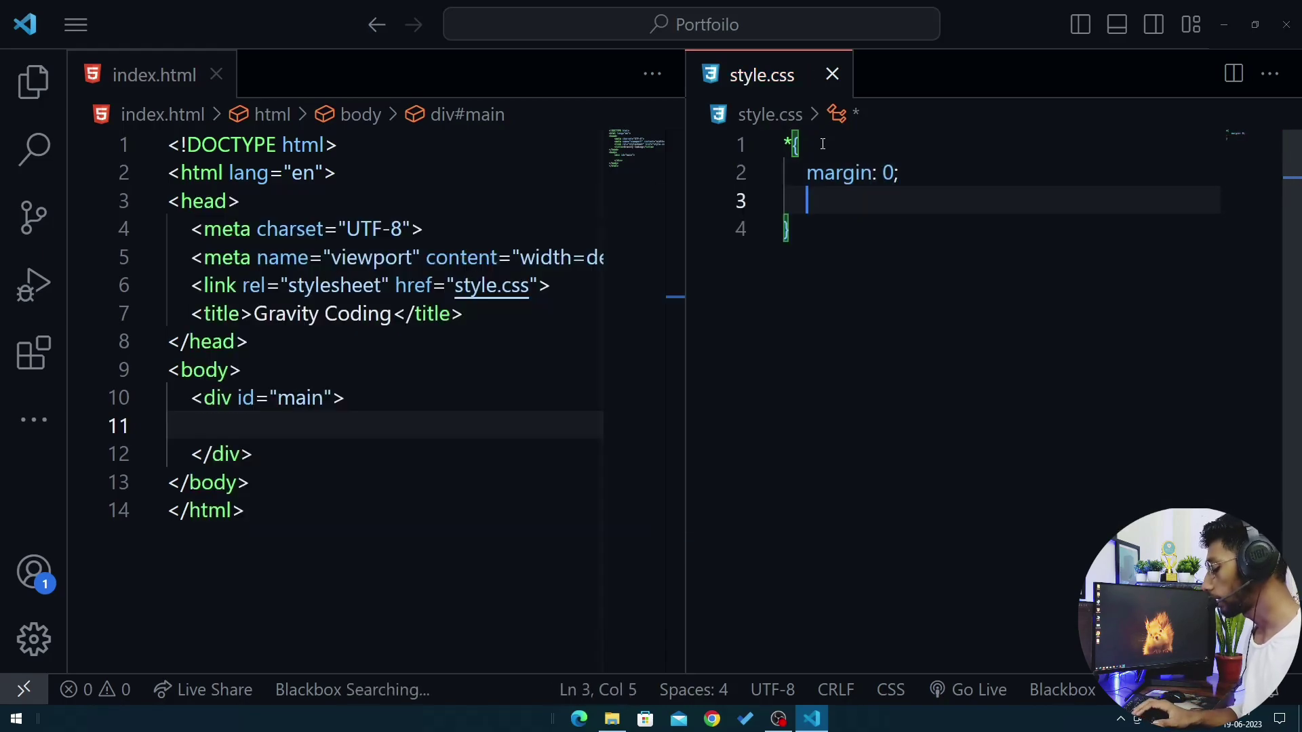
Add padding 0 and box-sizing border-box to the universal rule, leaving a blank line after it
text(pad)
key(Return)
text(0)
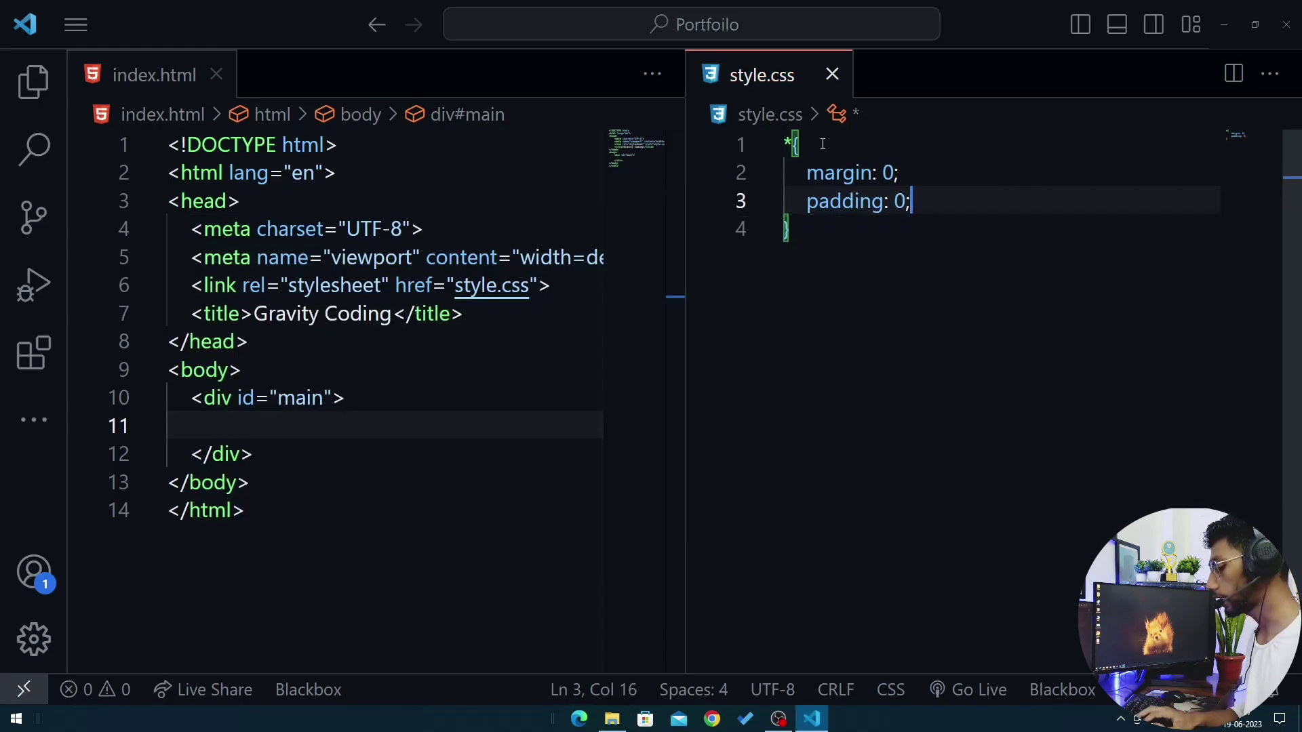
text(;)
key(Return)
text(h)
key(BackSpace)
text(bo)
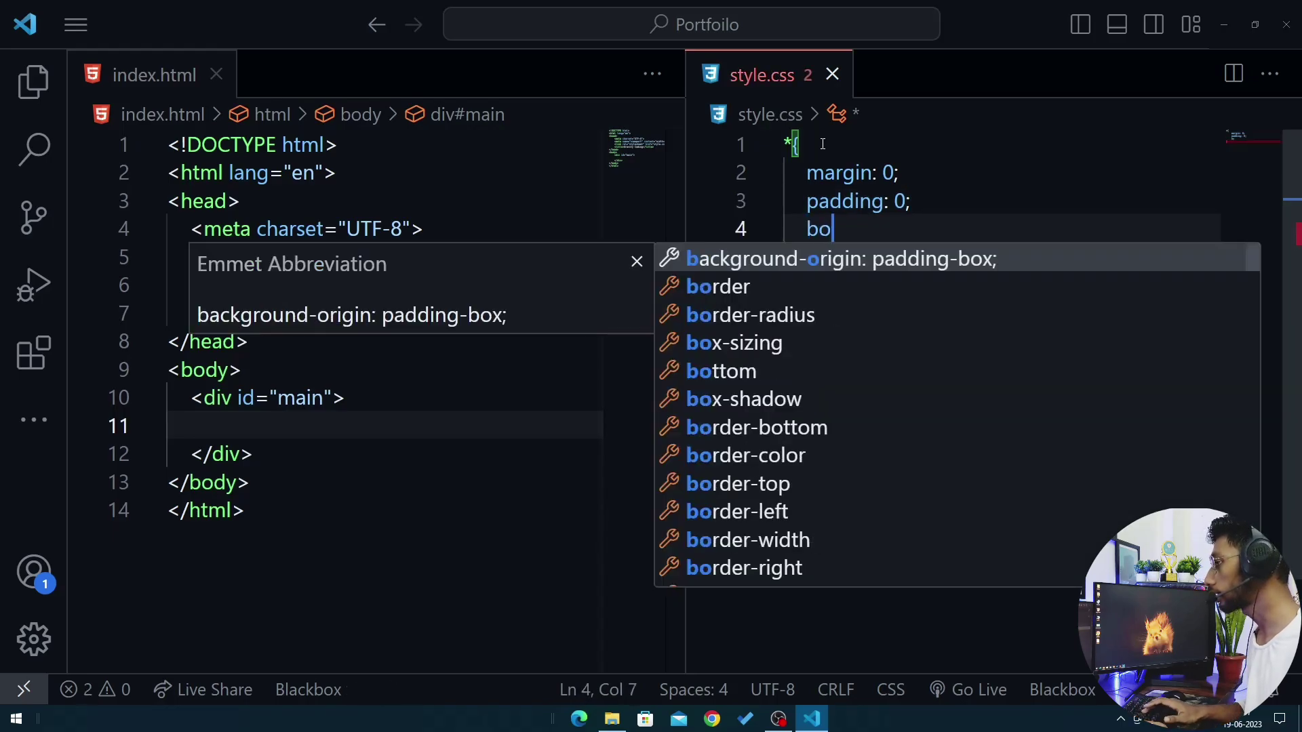
text(x)
key(Return)
key(Return)
key(ctrl+a)
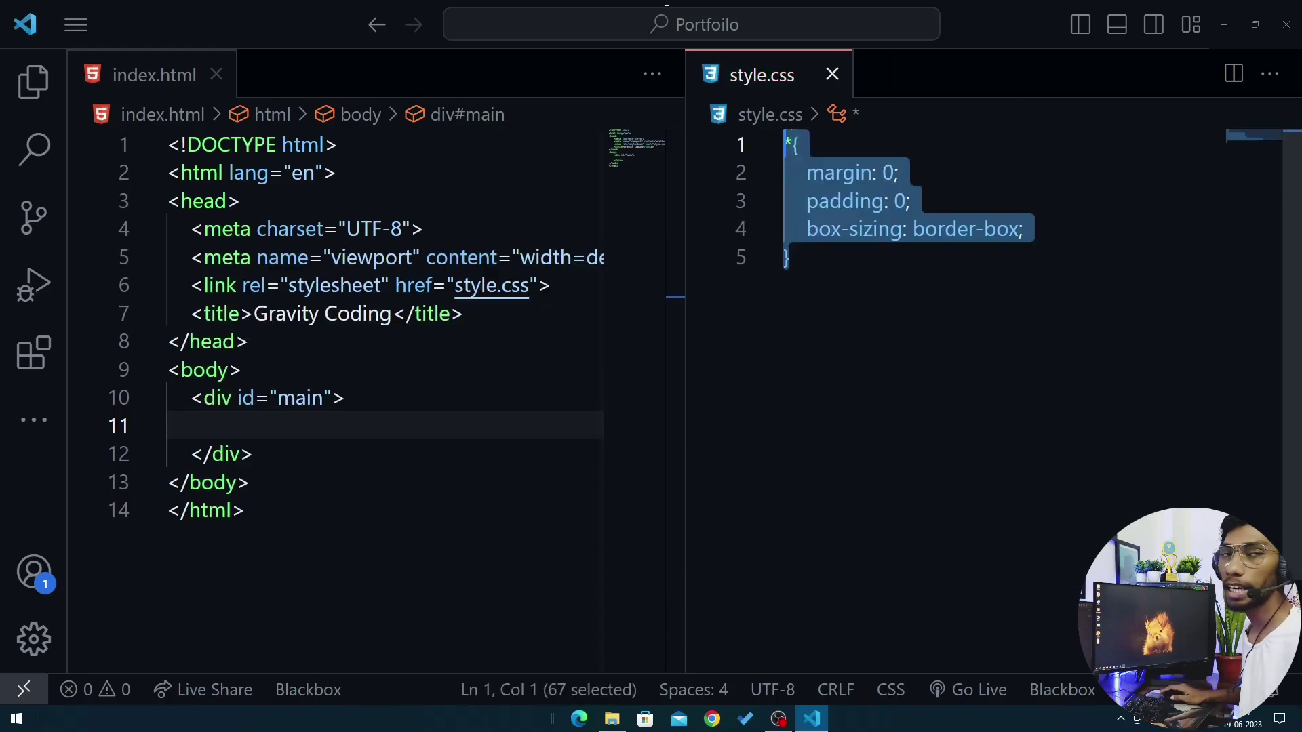
click(861, 335)
key(ctrl+a)
click(815, 266)
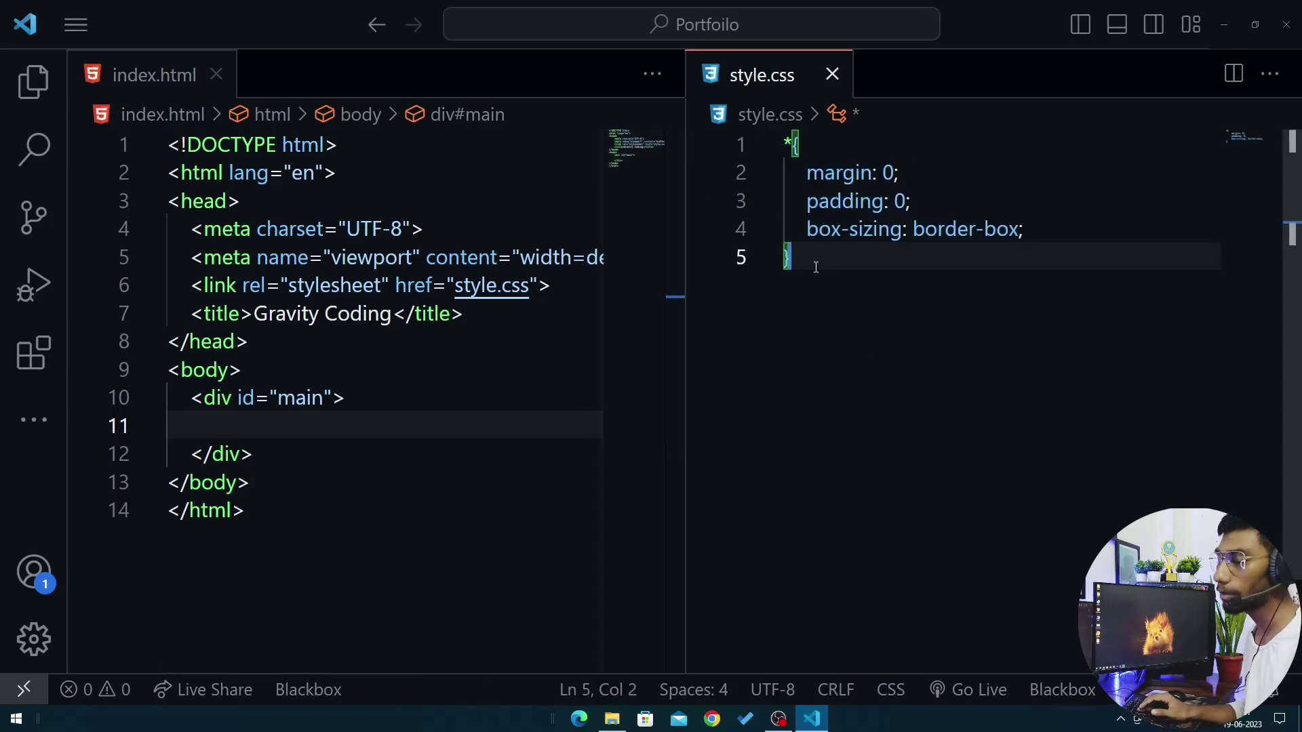
key(Return)
key(Return)
Add an html, body rule with width 100% and height 100%
text(htm)
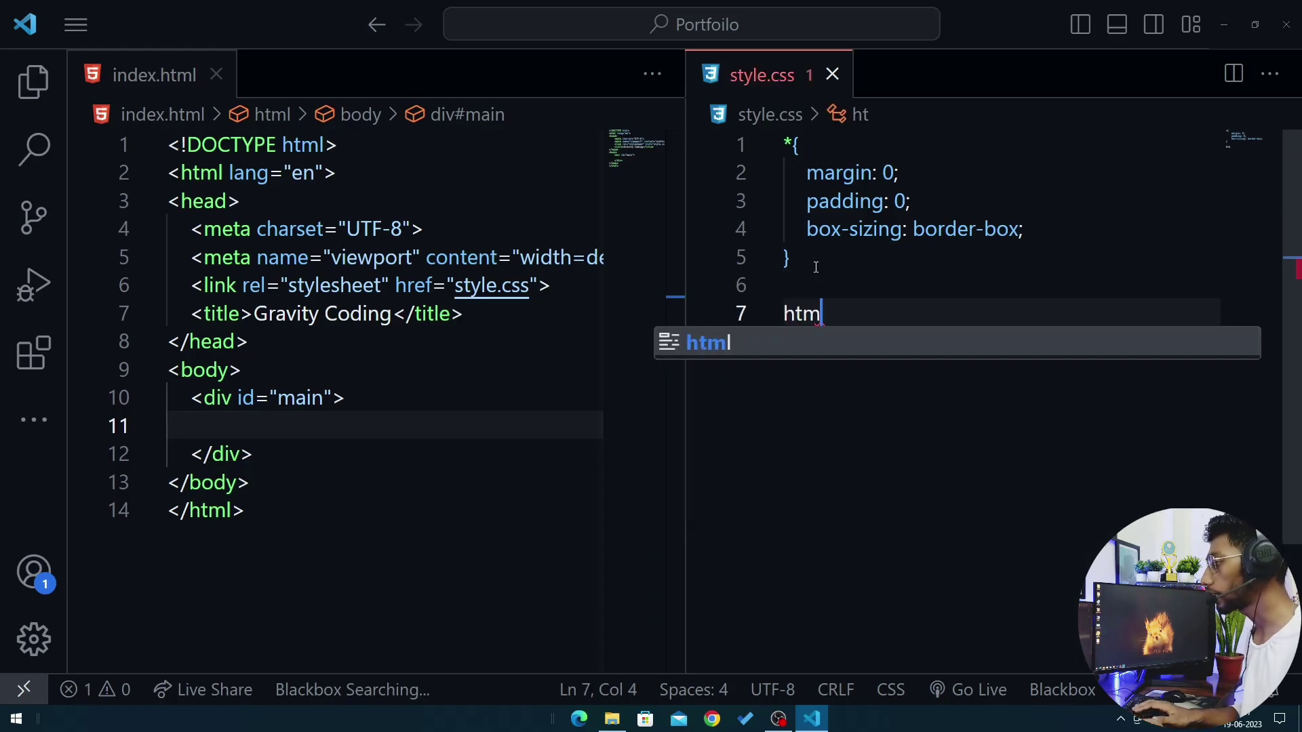
text(l, body{)
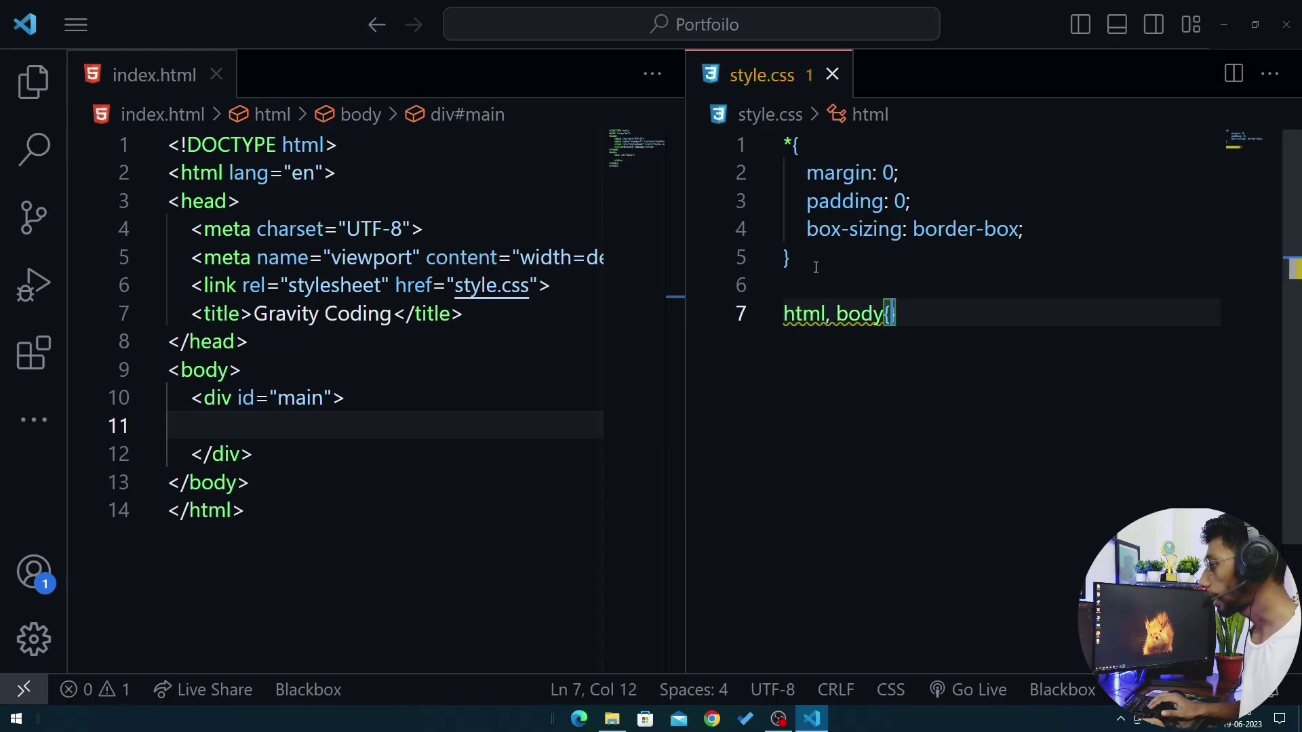
key(Return)
text(width: 10)
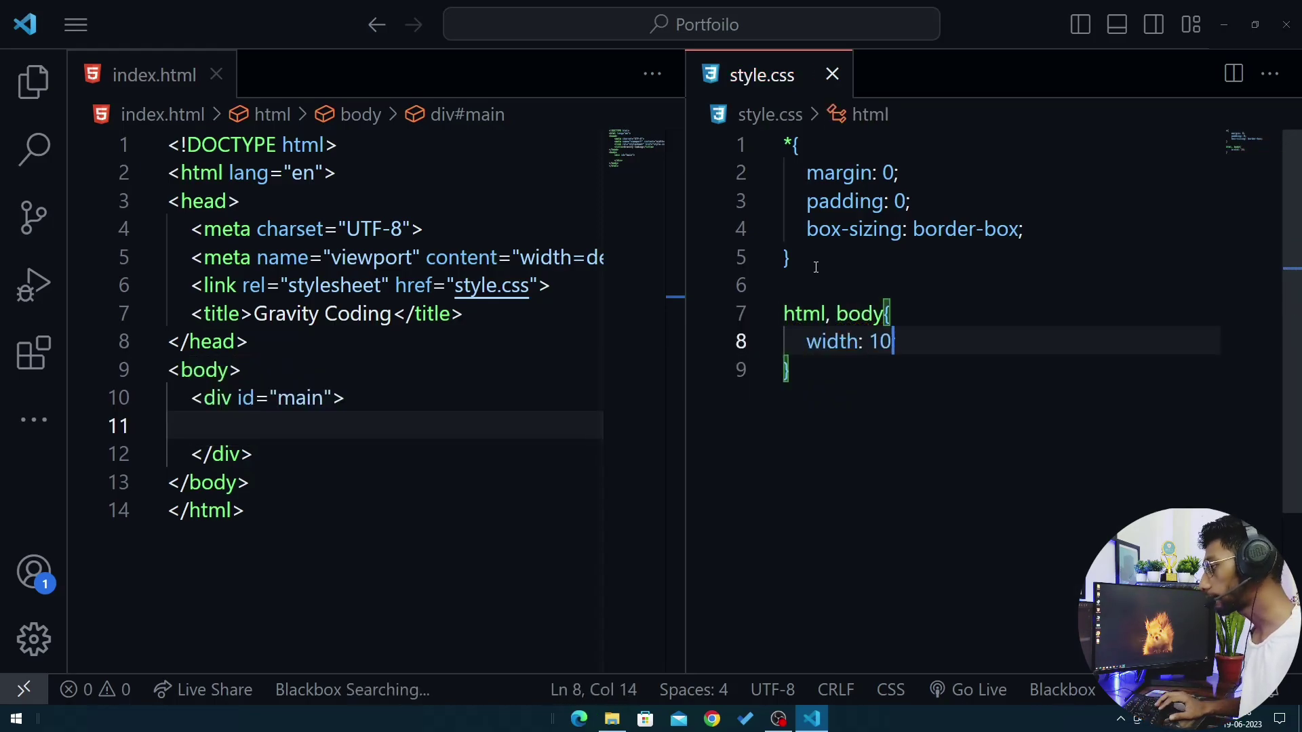
text(0%)
key(End)
key(Return)
text(height: )
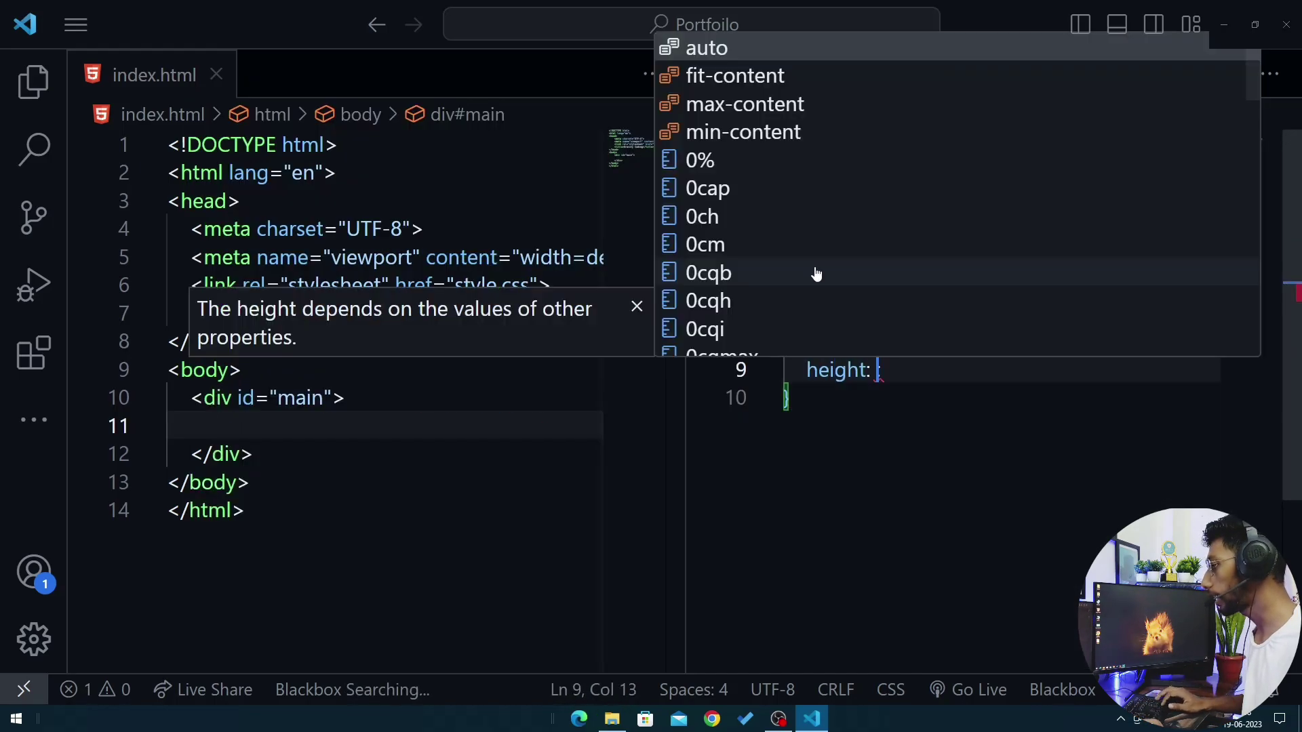
text(100%;)
click(1008, 562)
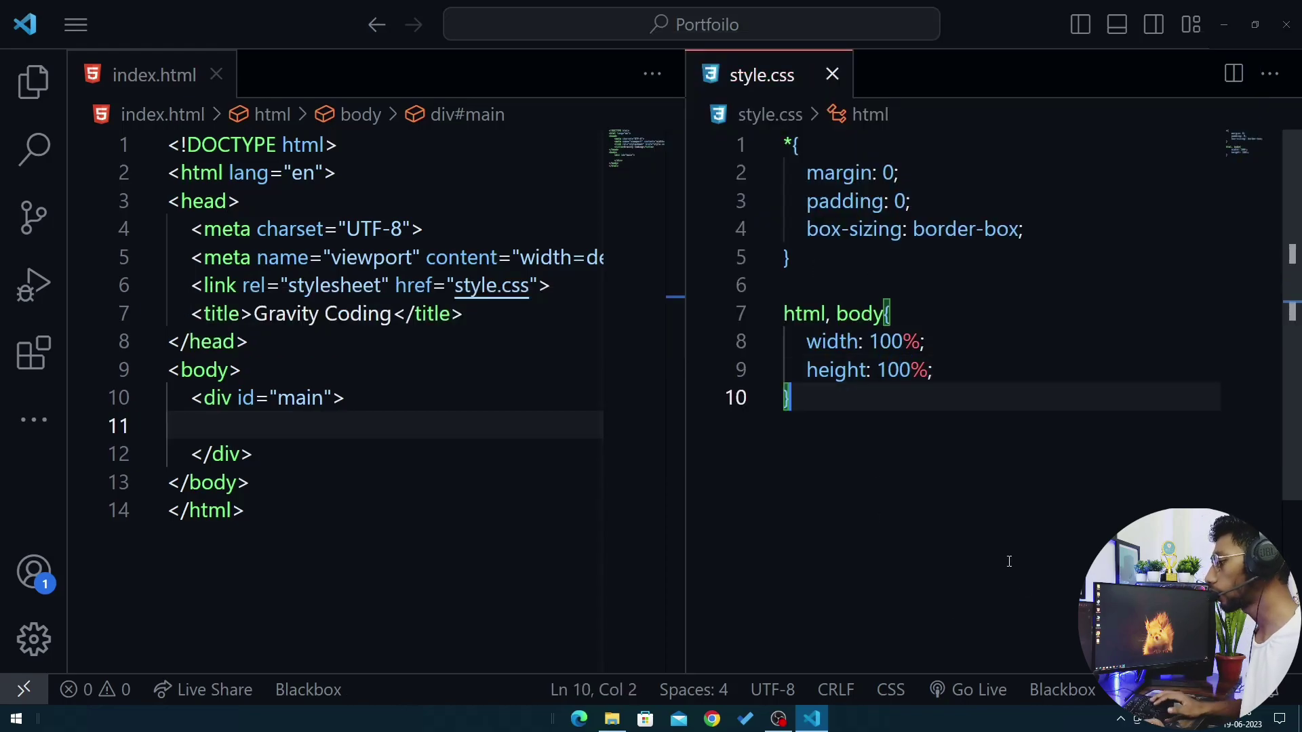
key(Return)
key(Return)
Start a #main rule with width 100% and min-height 100vh
text(#mai)
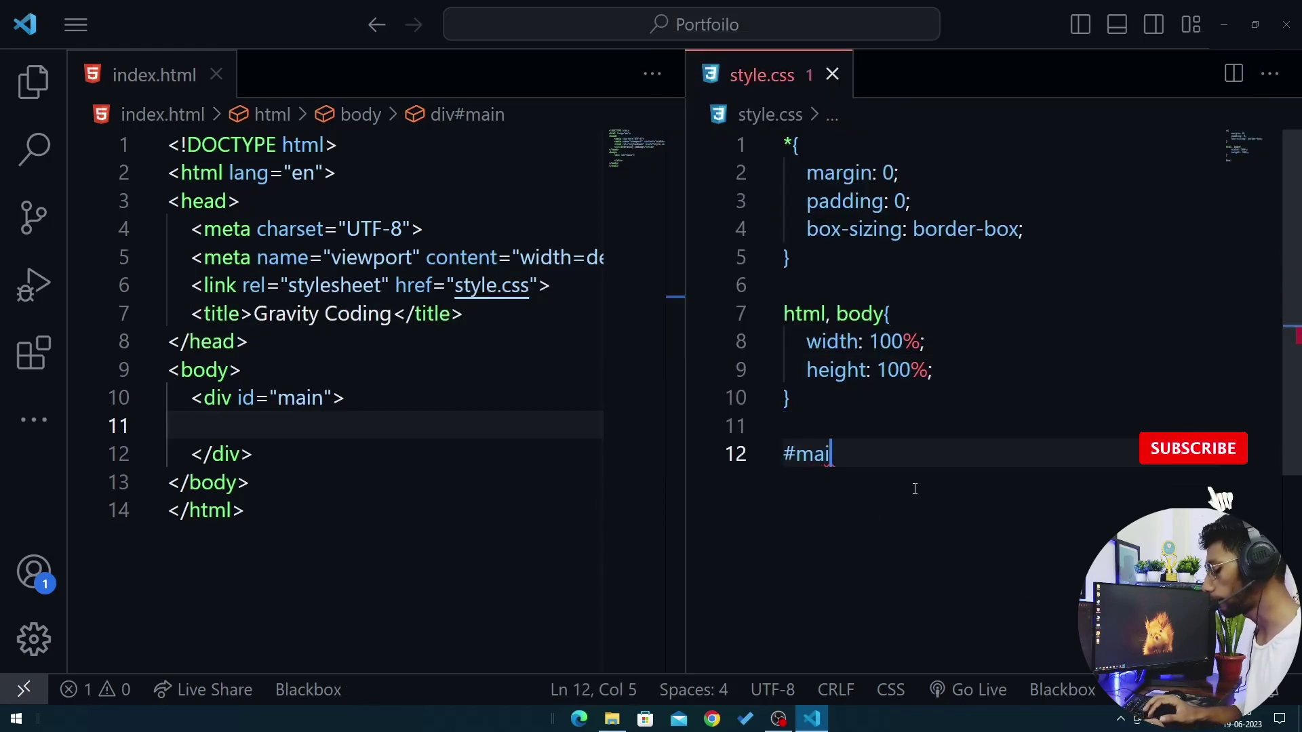
text(n{)
key(Return)
text(width: 1)
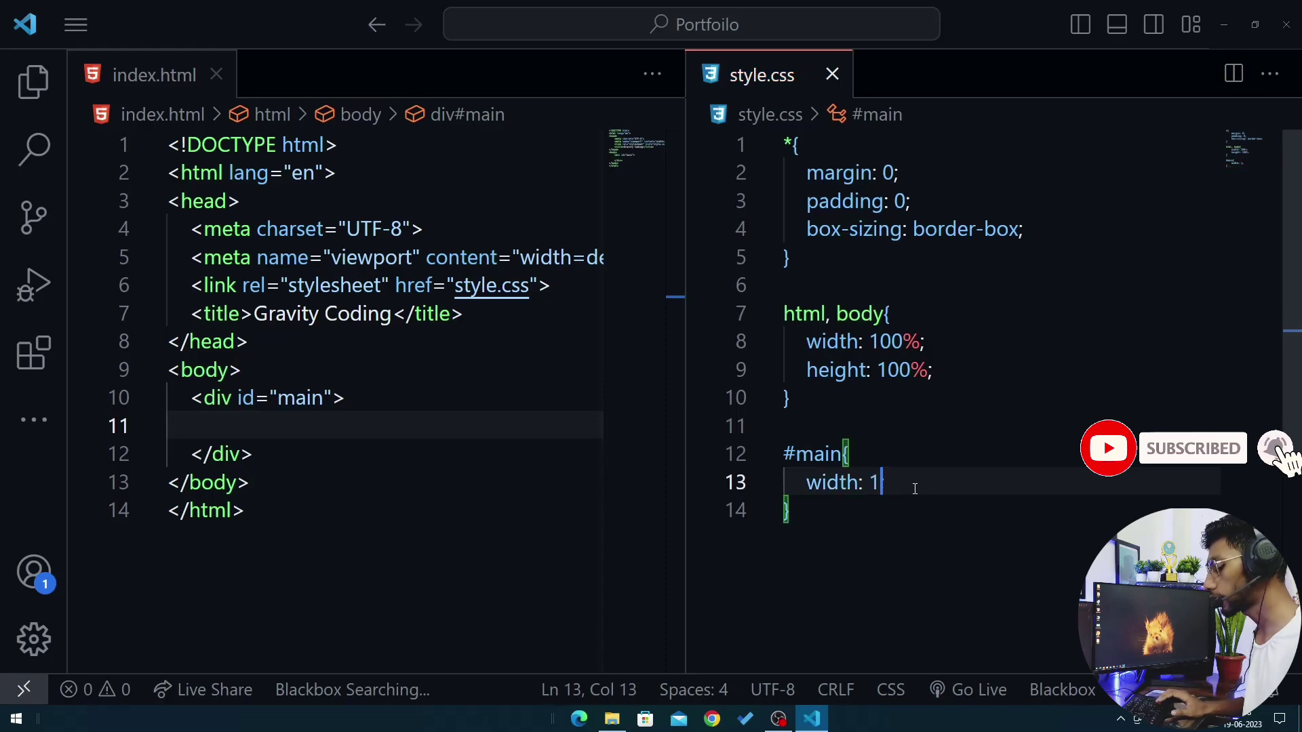
text(00%;)
key(Return)
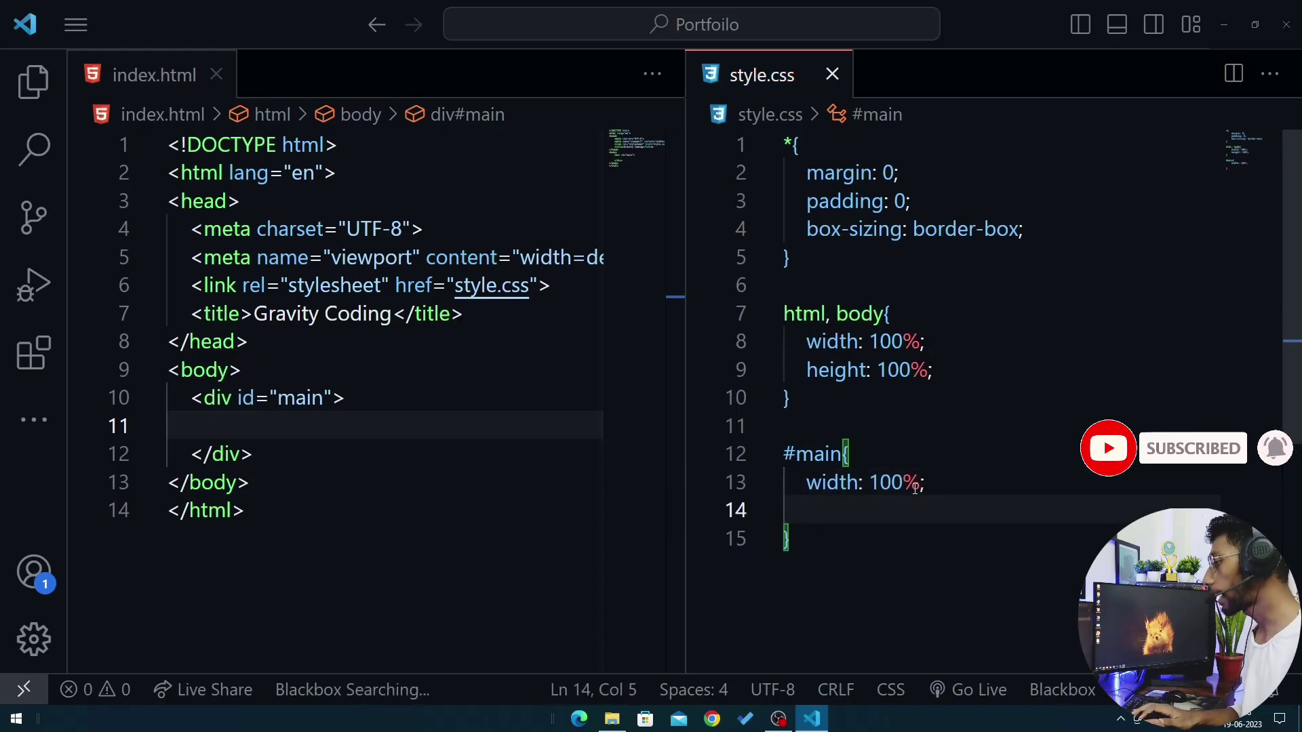
text(min-h)
key(Return)
text(100)
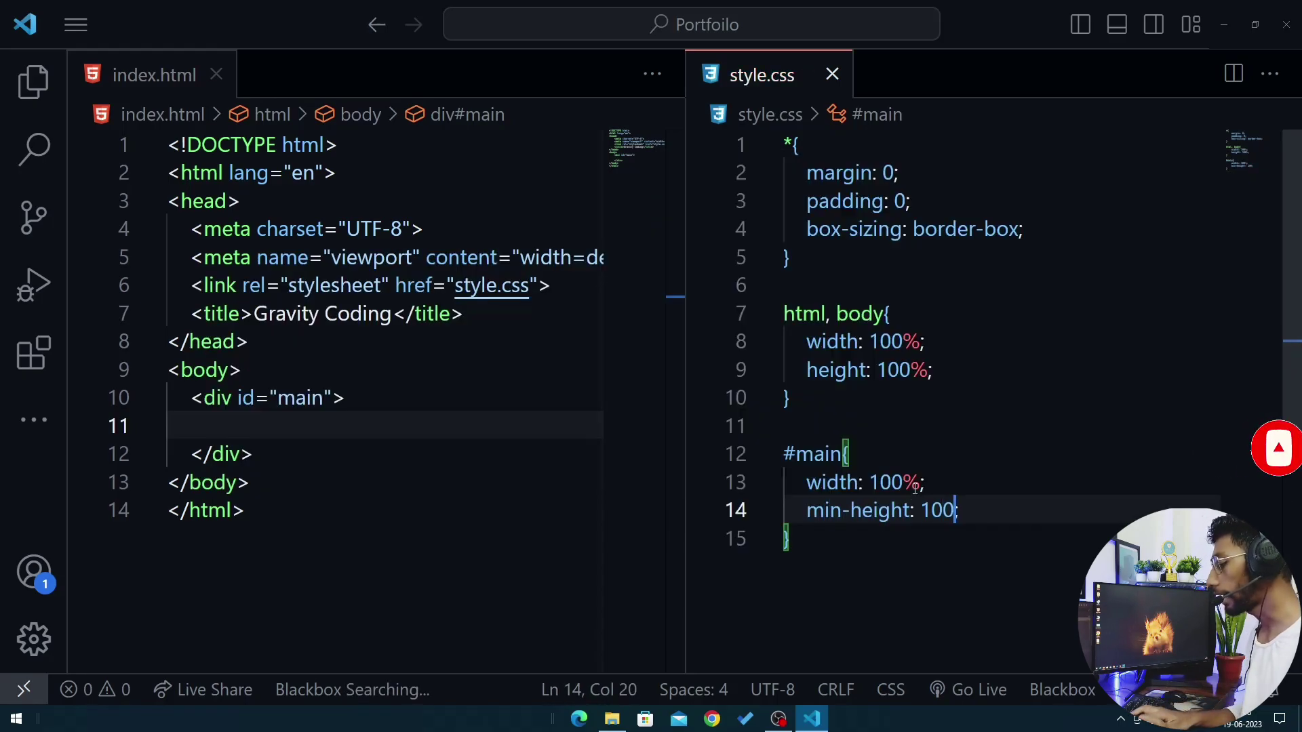
text(vh)
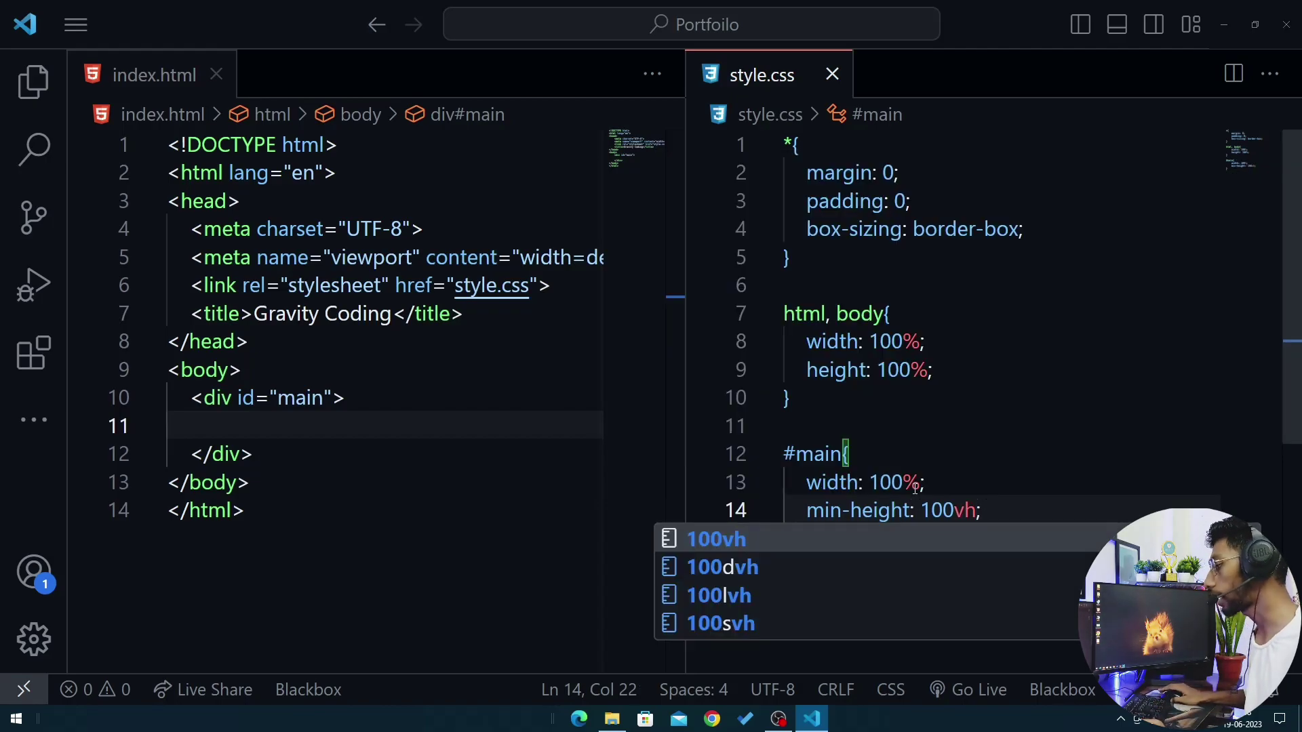
click(1077, 470)
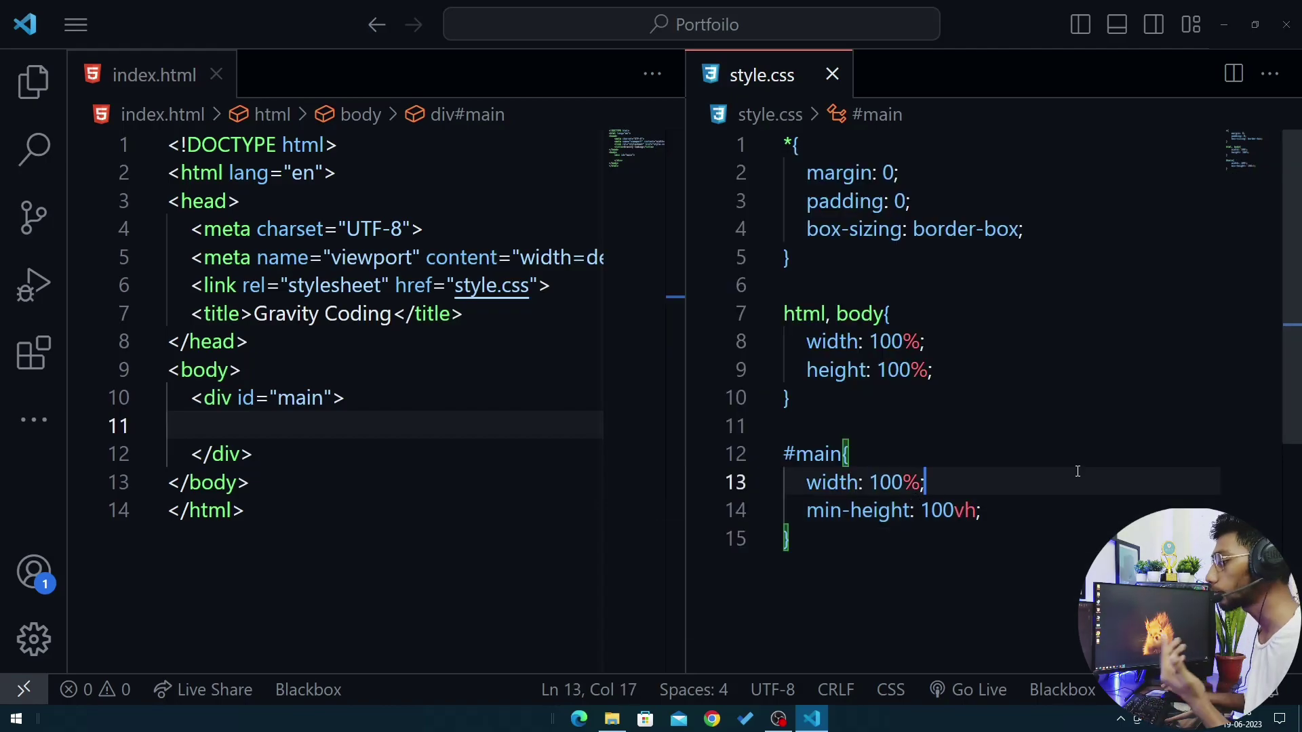
Give #main a background-color of #000
scroll(1077, 470, down, 3)
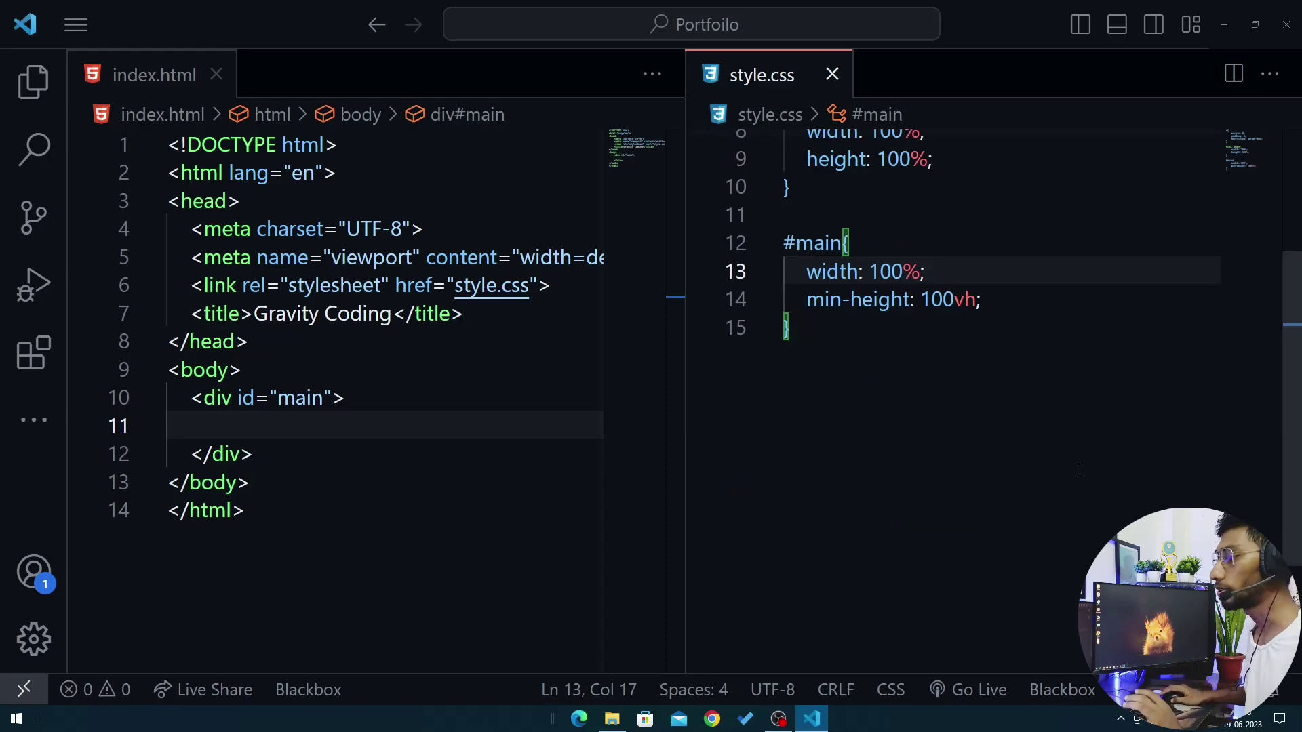
click(291, 425)
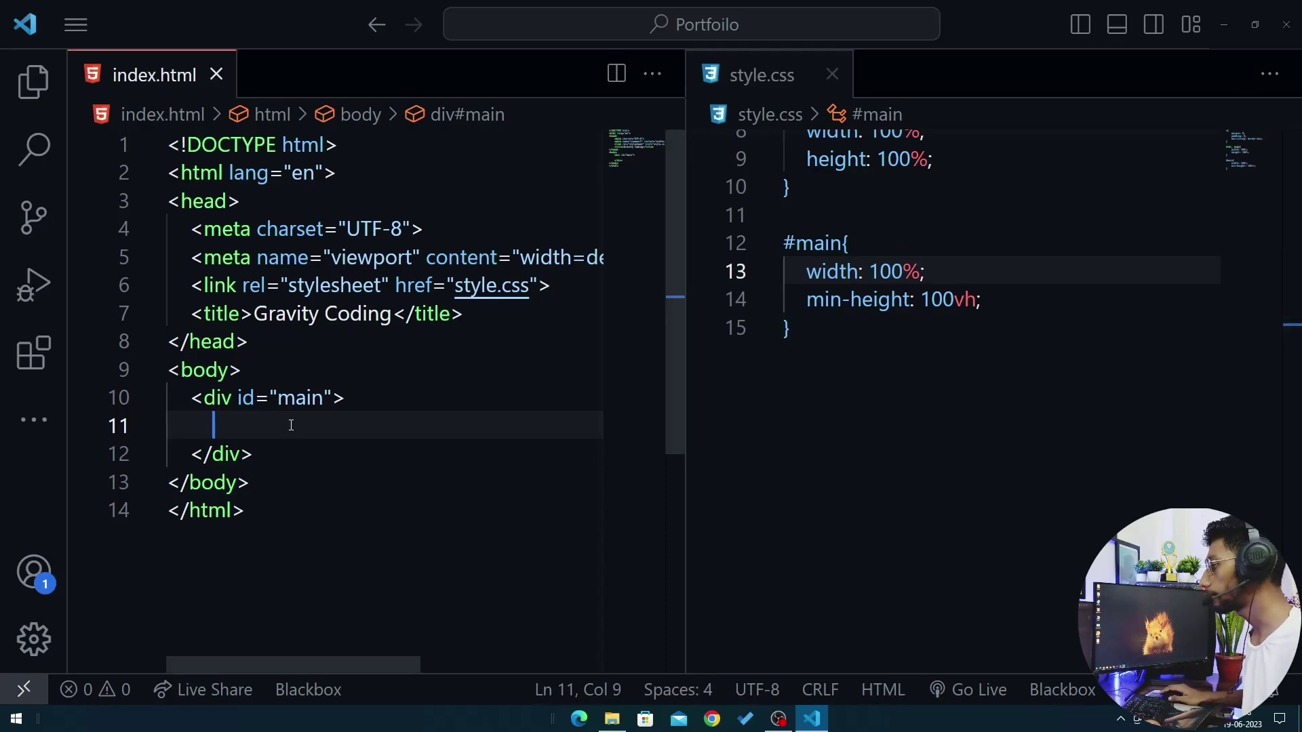
click(1005, 305)
key(Return)
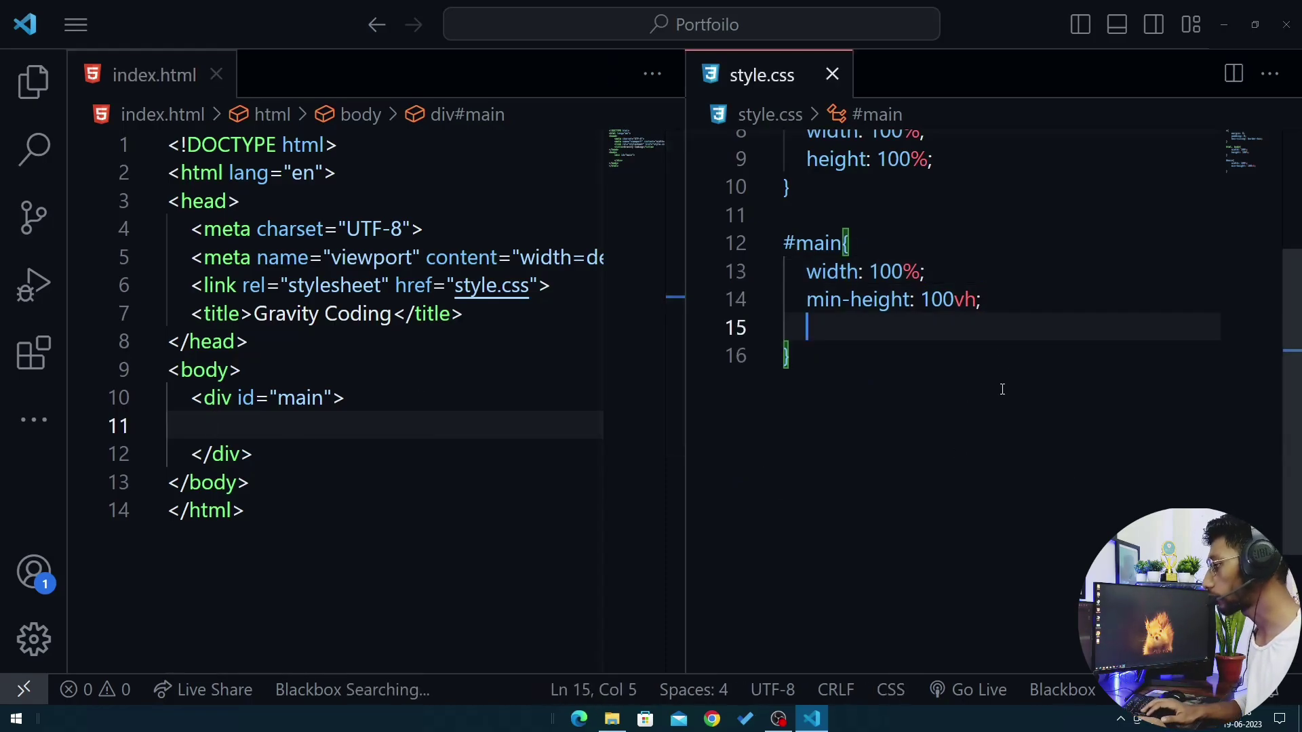
text(background-color: #000)
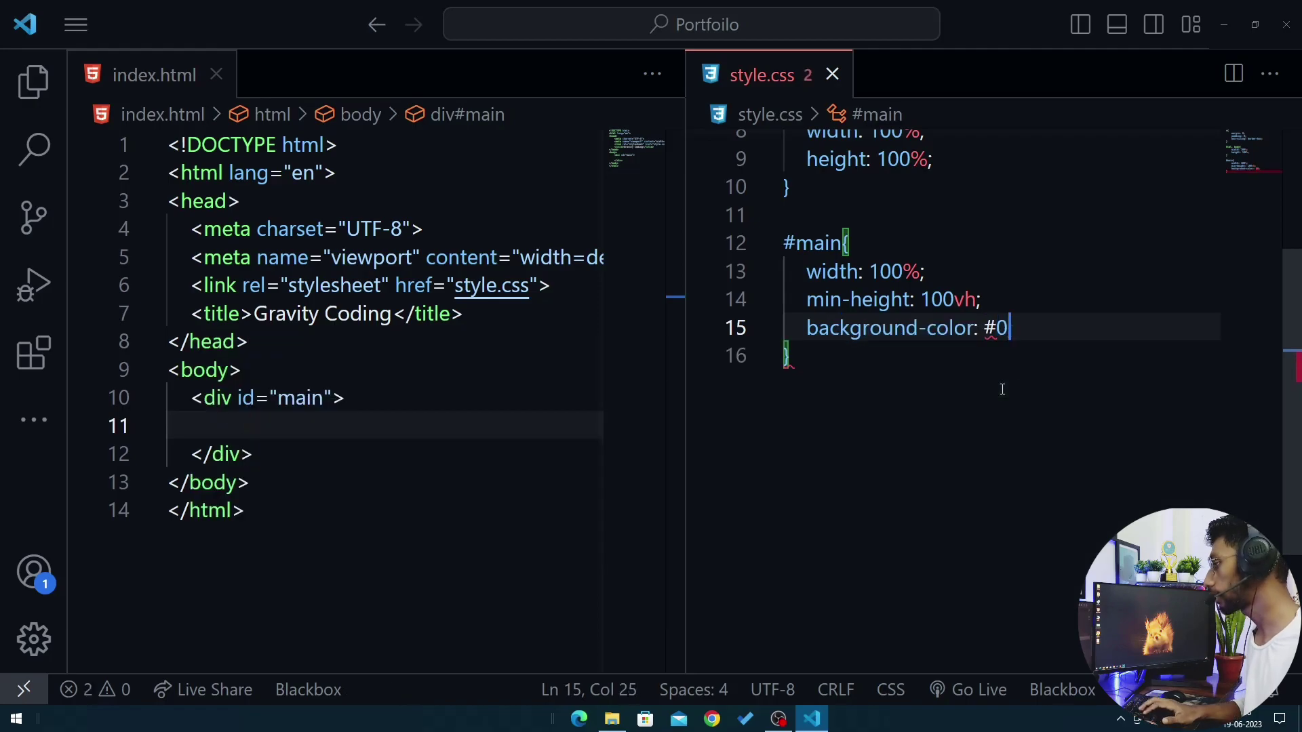
click(1002, 388)
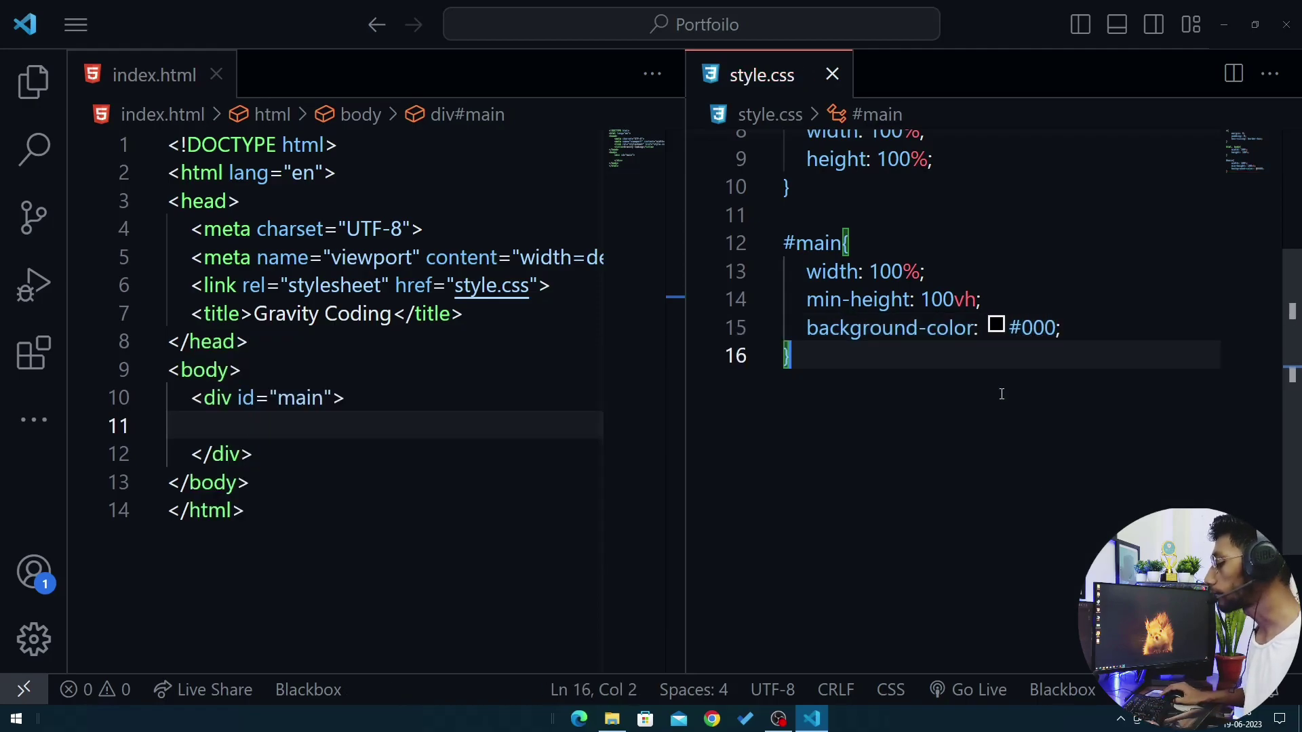
Start the Go Live preview server, then return to index.html's main div
click(969, 689)
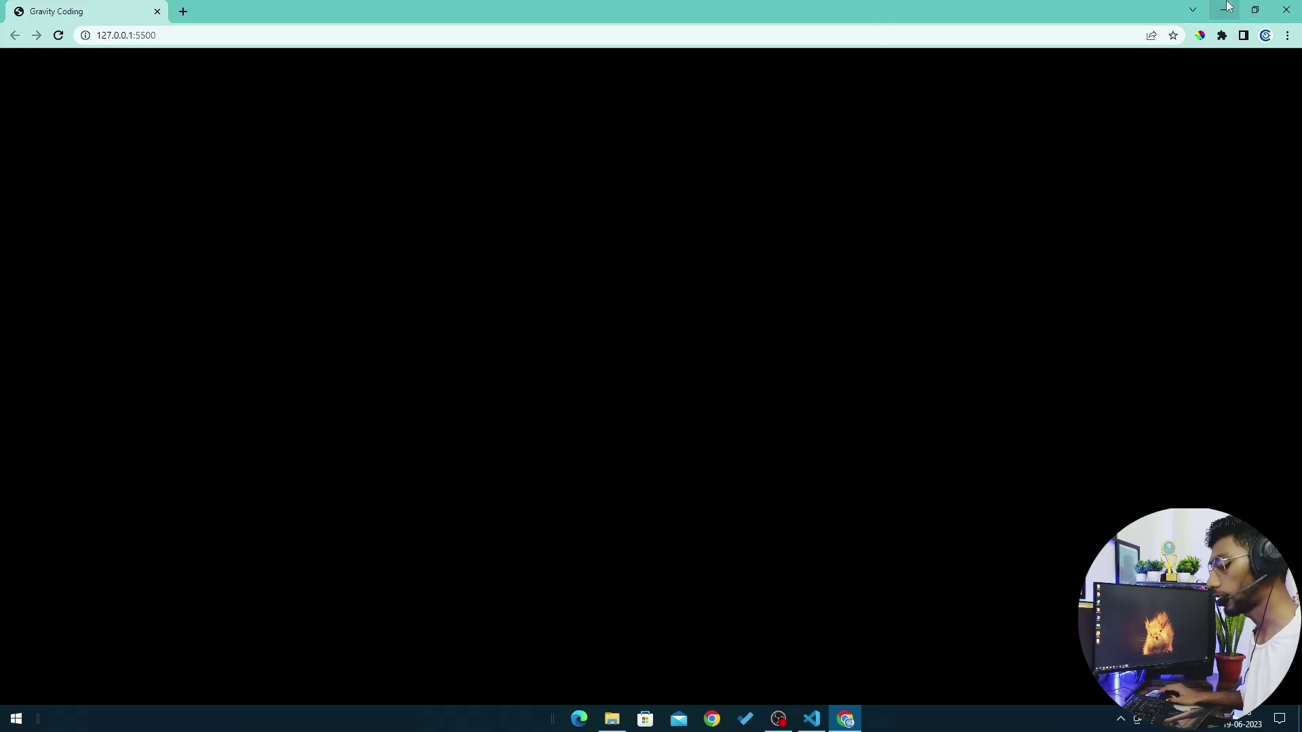
key(alt+Tab)
key(alt+Tab)
key(alt+Tab)
key(alt+Tab)
key(alt+Tab)
click(212, 425)
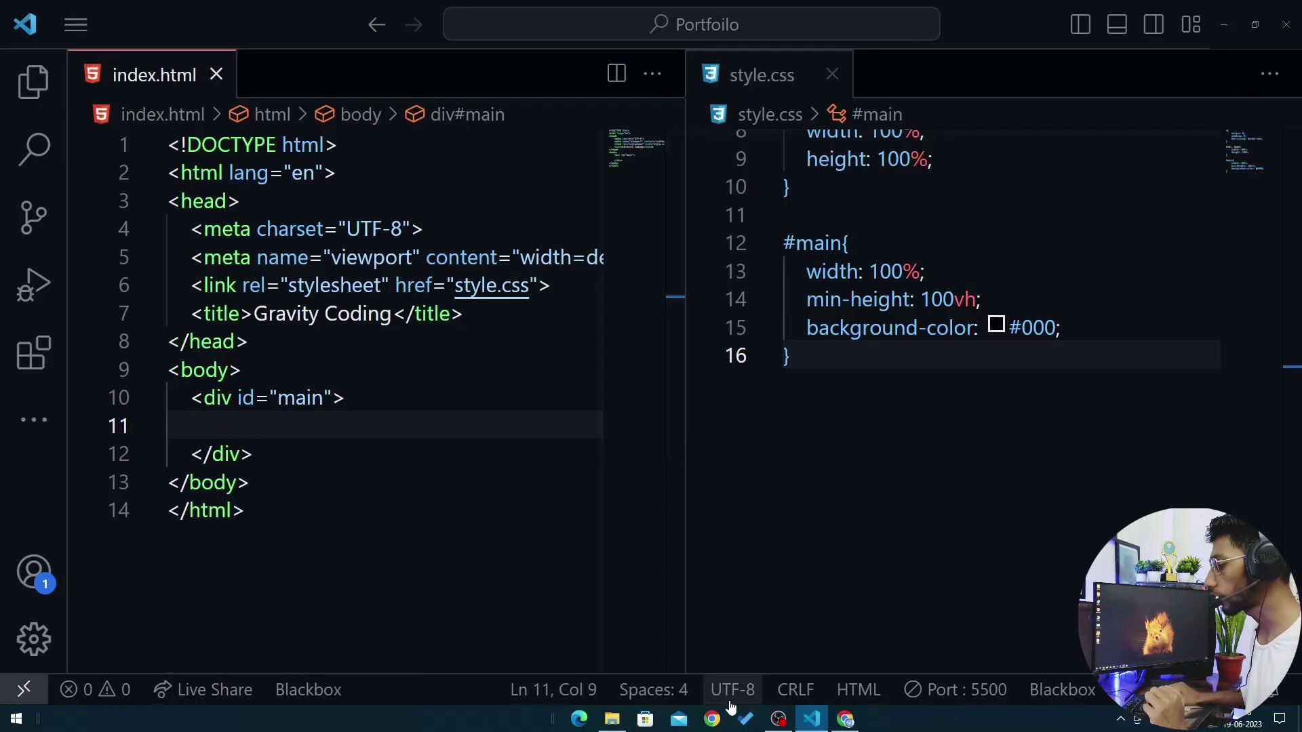
Type and erase a .nav class abbreviation in index.html, then bring up Windows search
click(776, 721)
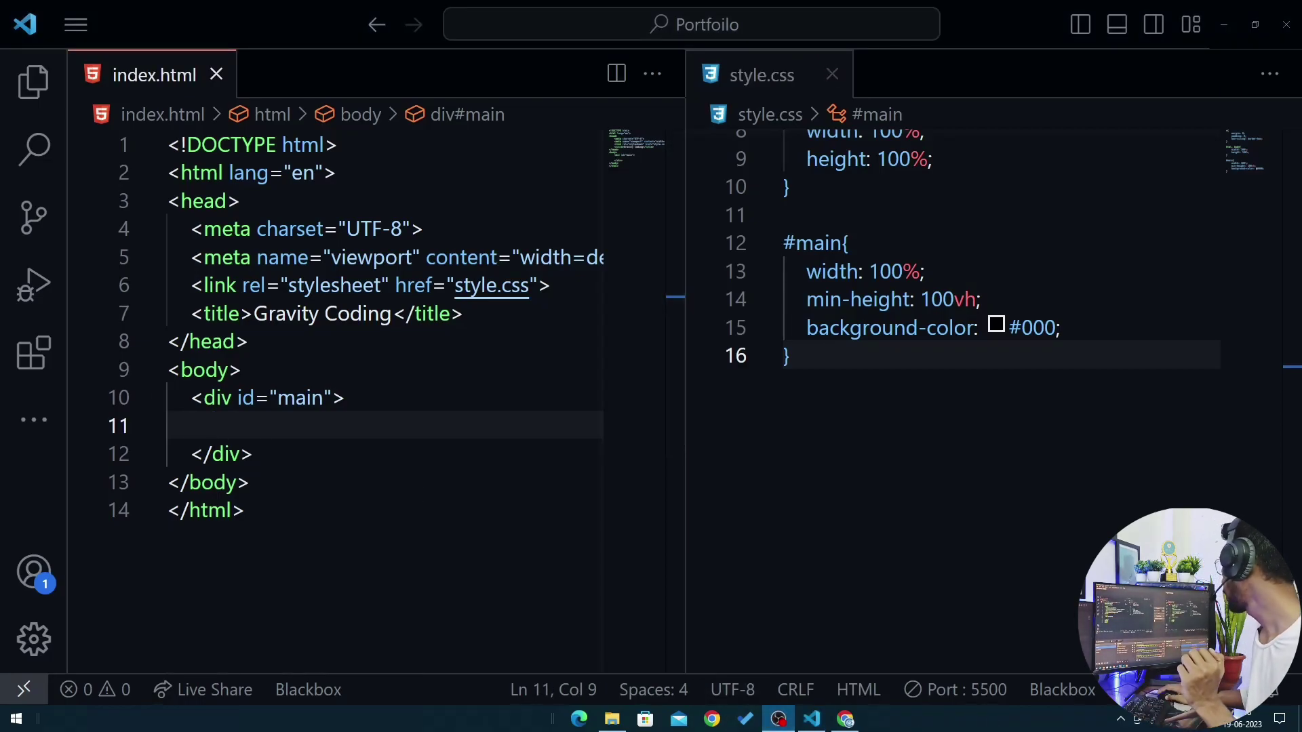
key(alt+Tab)
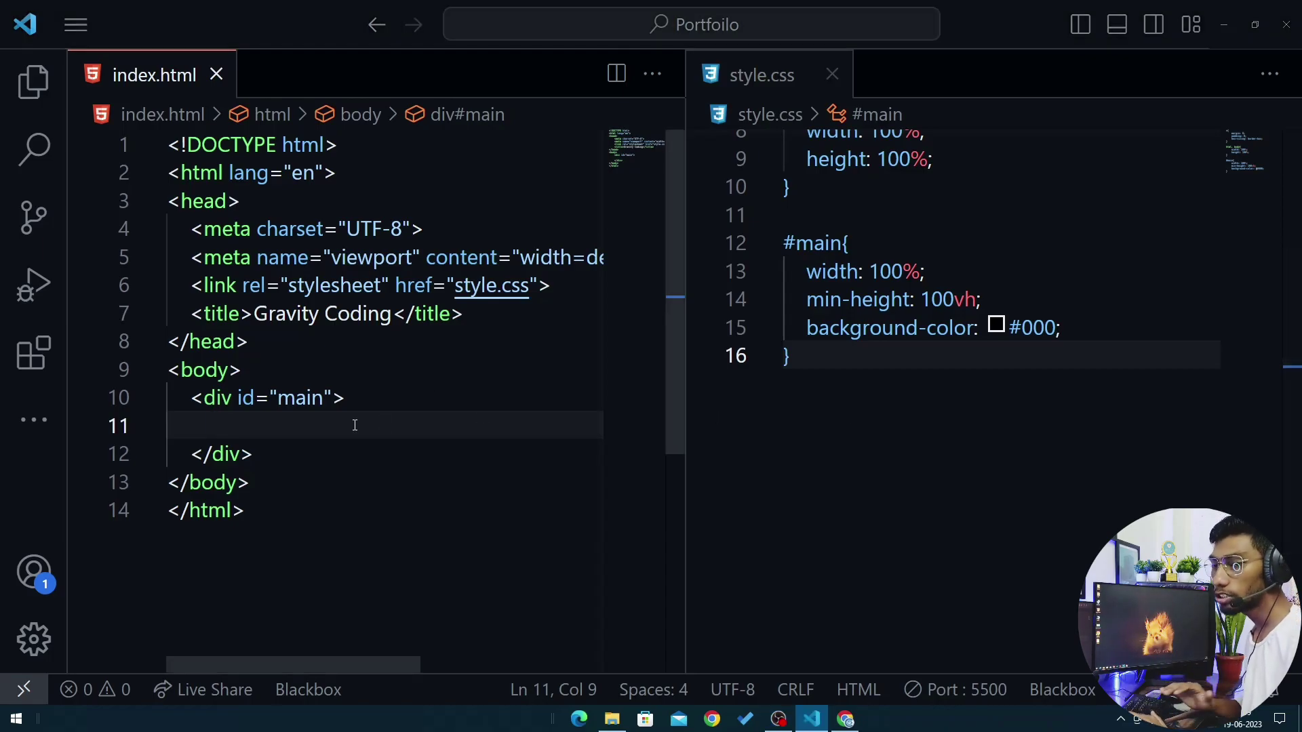
text(.)
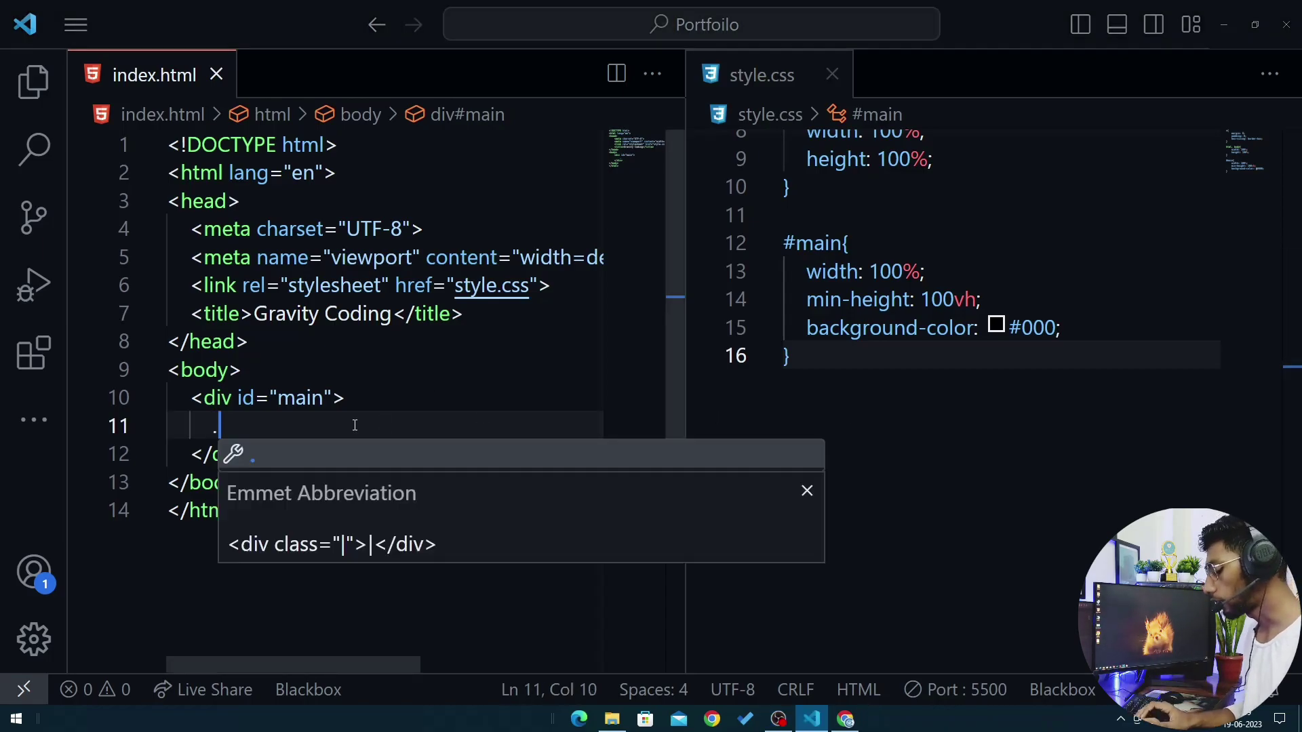
text(nac)
key(BackSpace)
key(BackSpace)
text(a)
key(BackSpace)
key(BackSpace)
key(BackSpace)
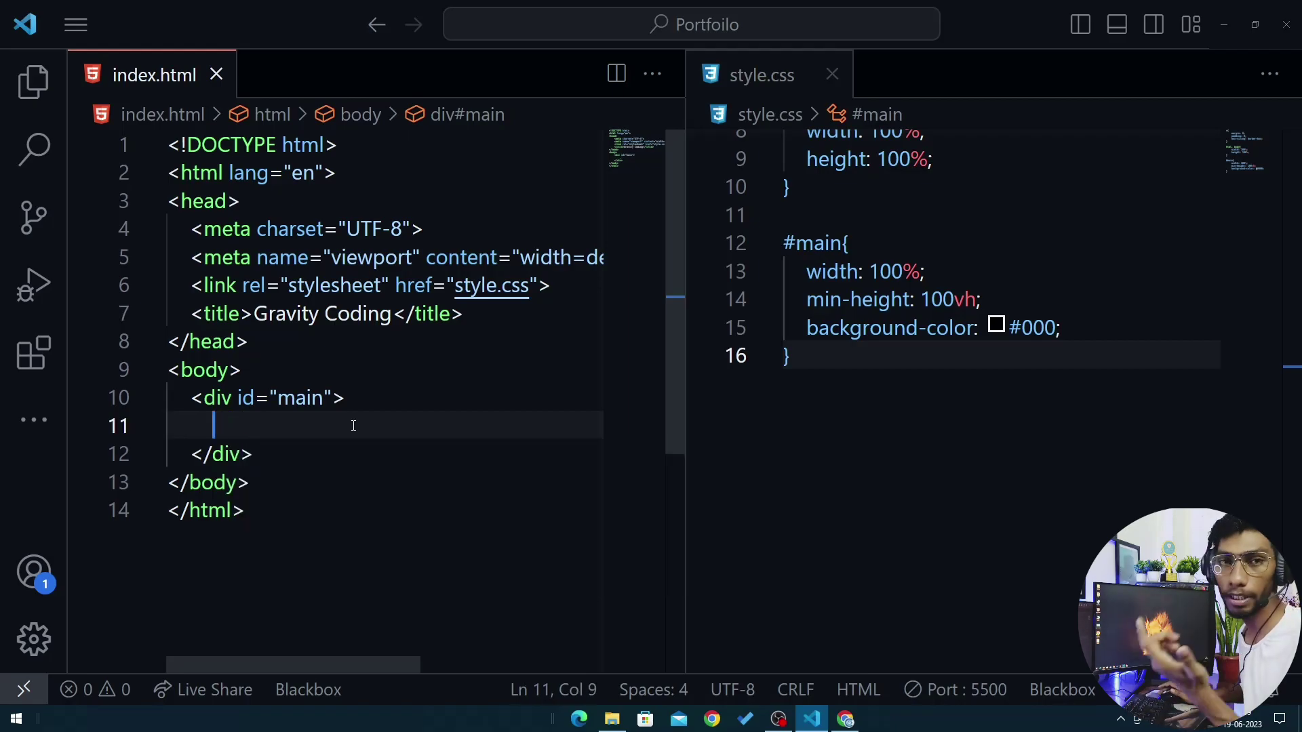
key(super)
Launch Adobe XD and create a Web 1920 (1920×1080) document fitted to the view
text(adobe)
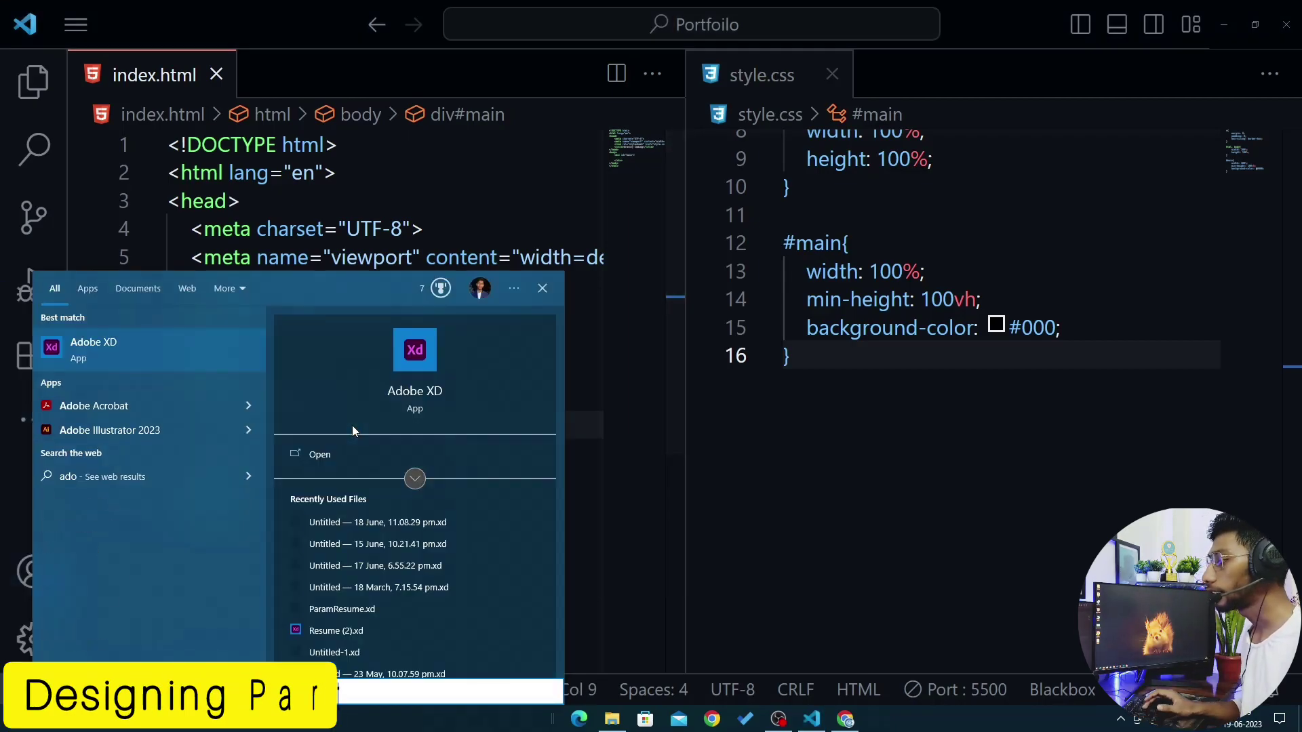
key(Return)
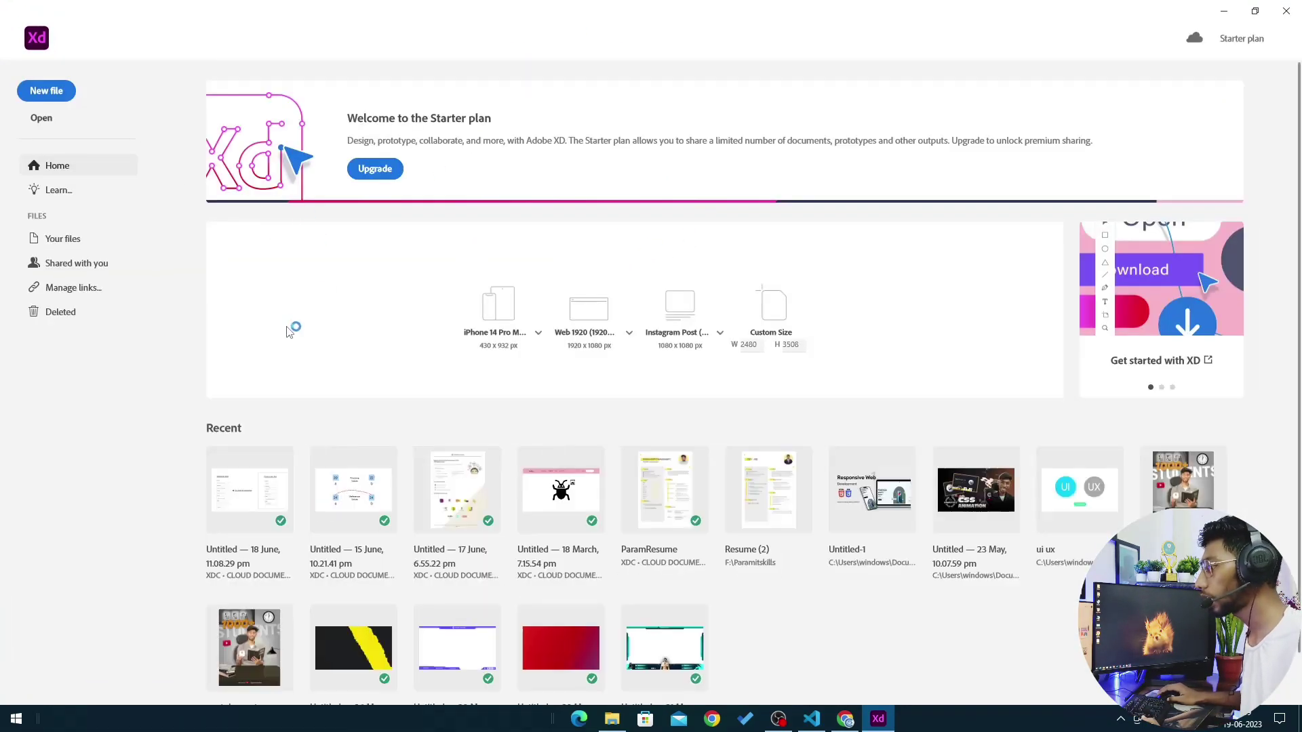
click(581, 303)
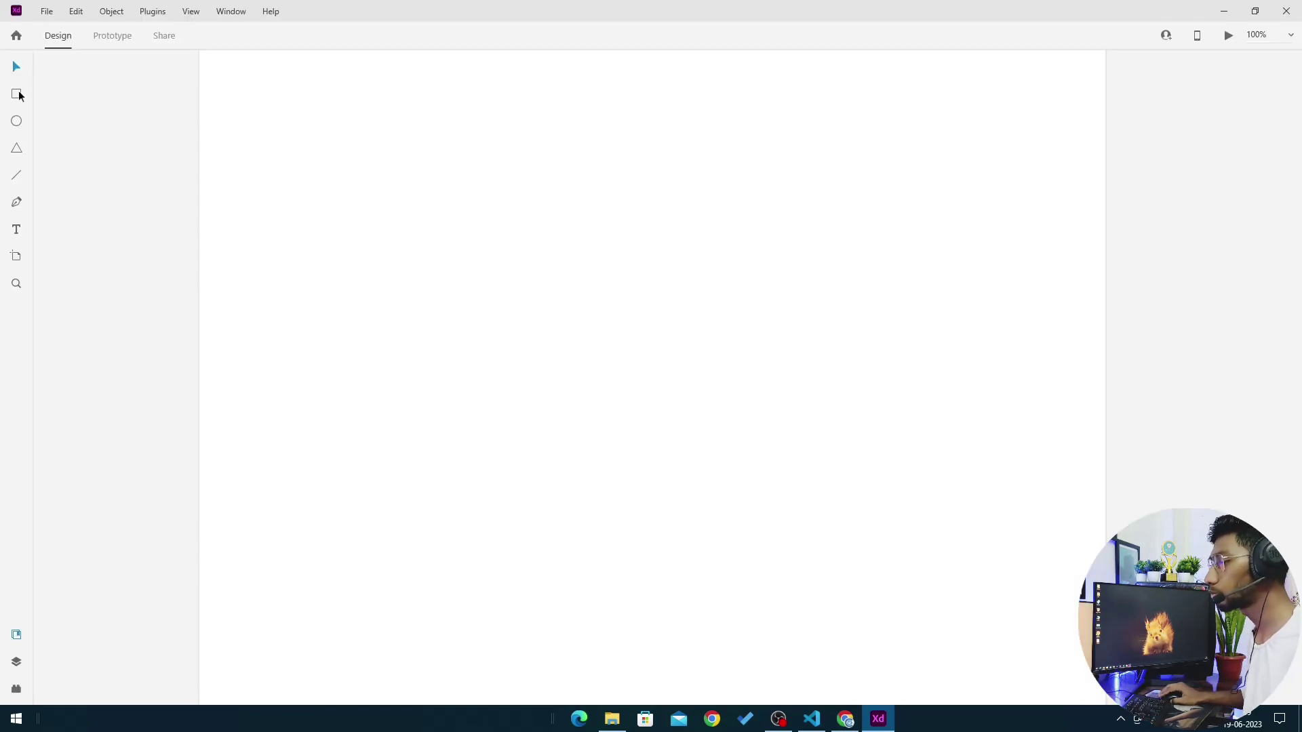
click(17, 637)
key(ctrl+0)
key(Escape)
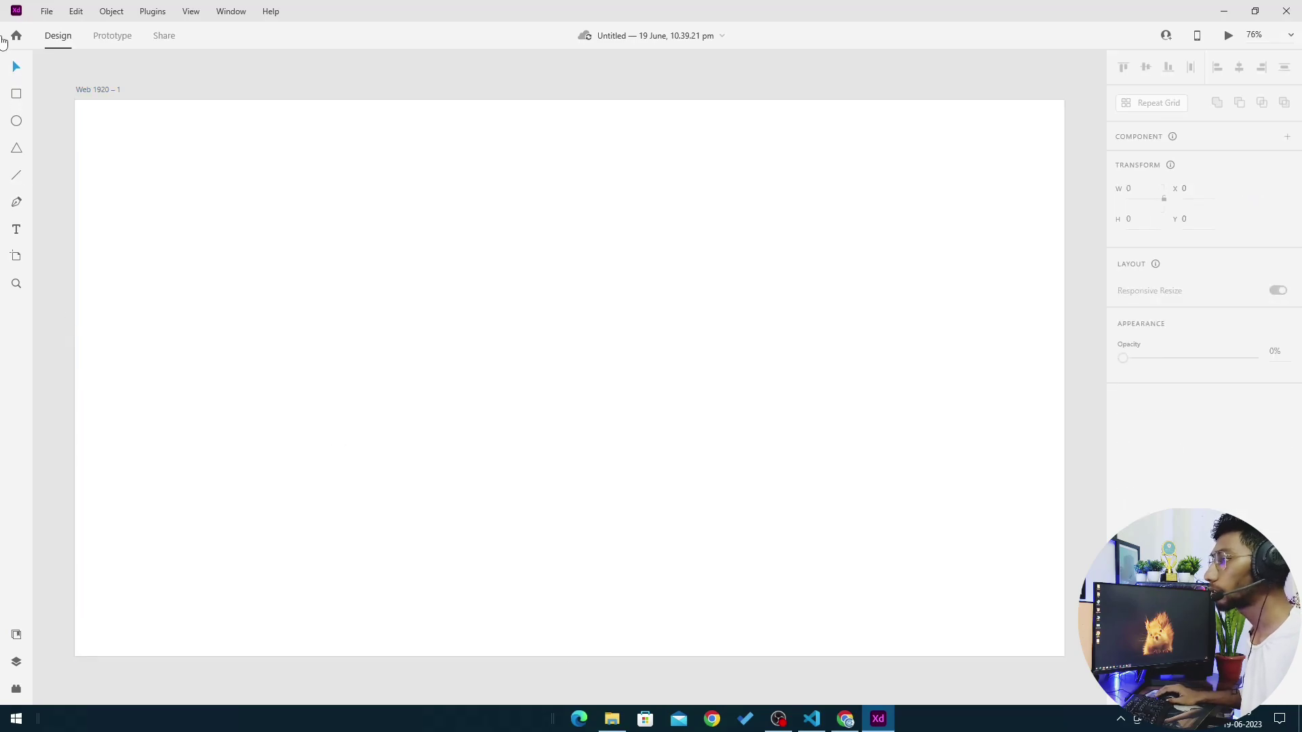
Fill the artboard with black (#000000)
click(49, 11)
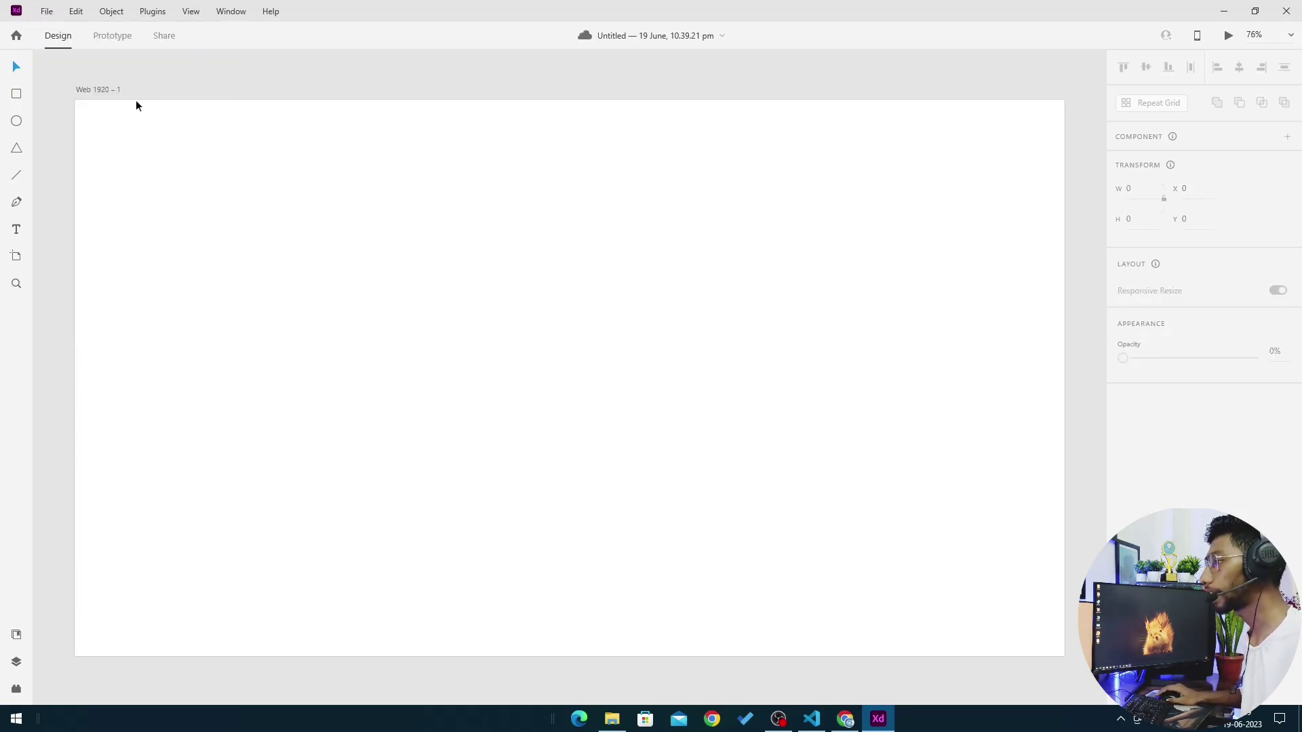
click(165, 120)
click(1153, 450)
drag(1003, 434, 909, 531)
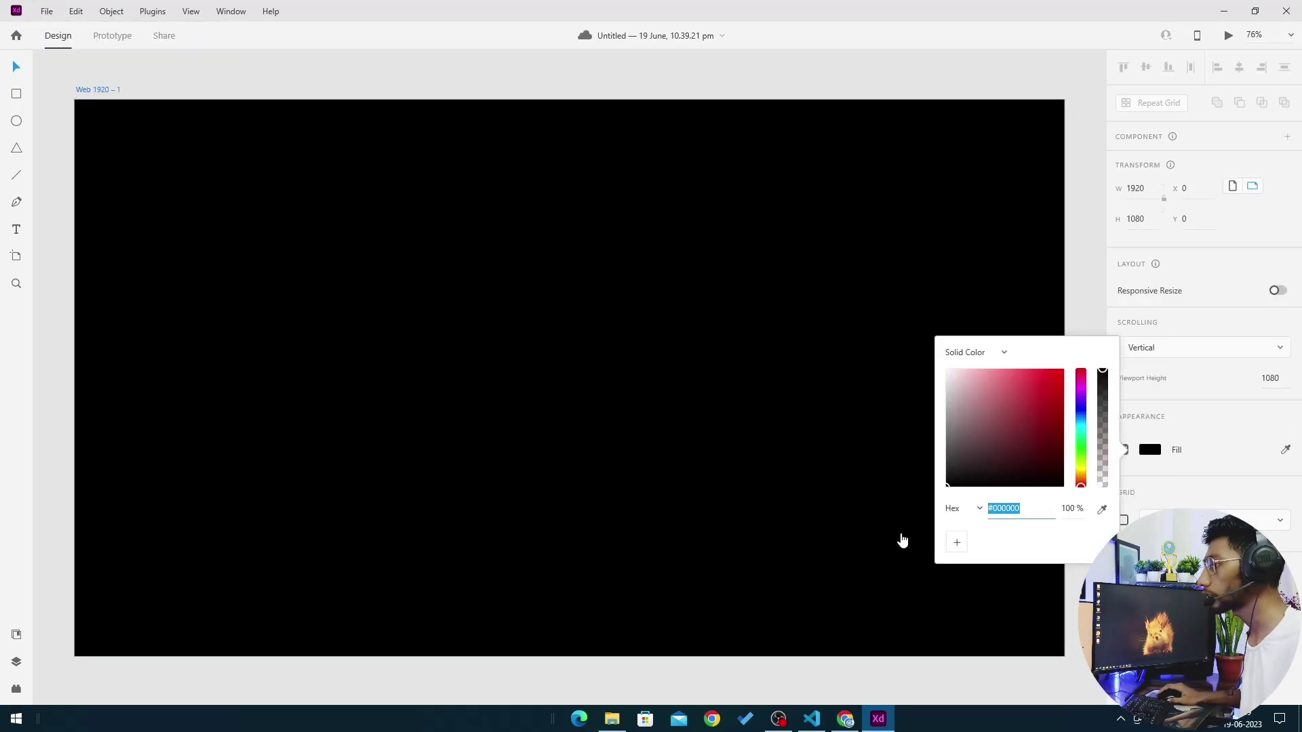
click(513, 499)
Start importing an image and browse to the Downloads folder
click(53, 13)
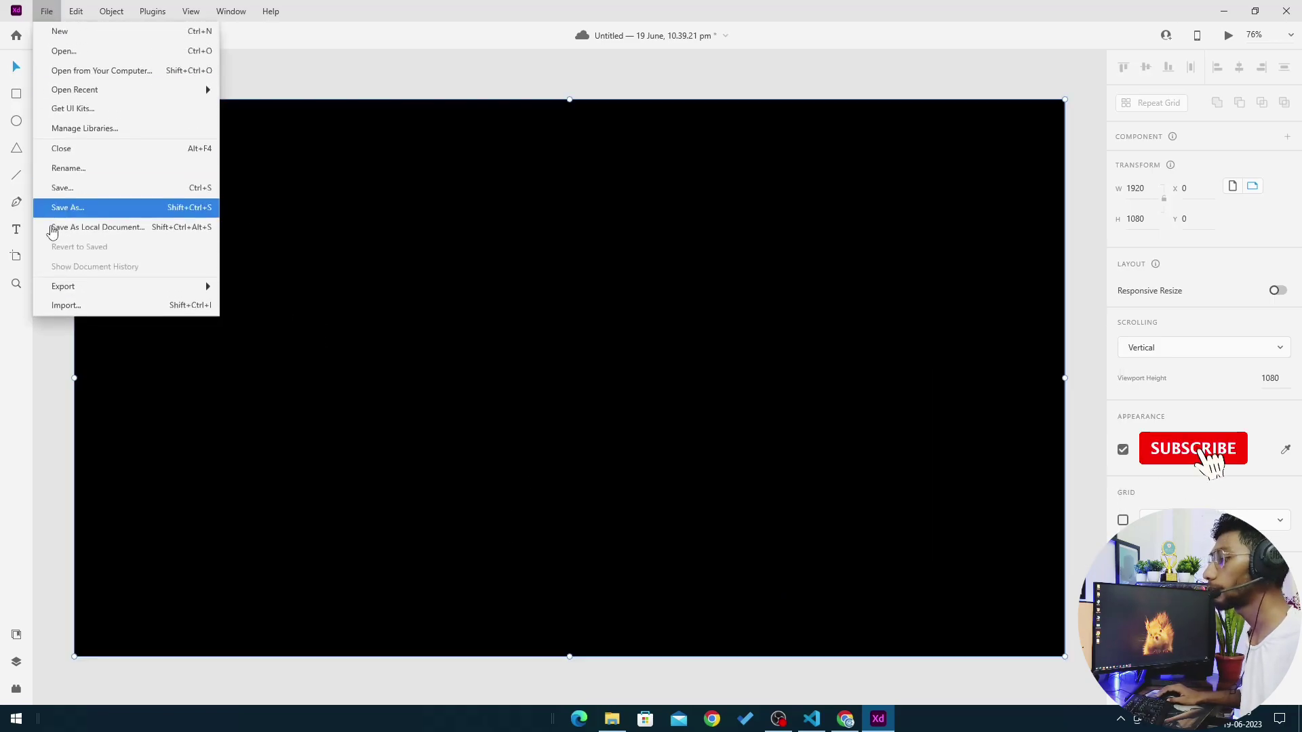
click(67, 307)
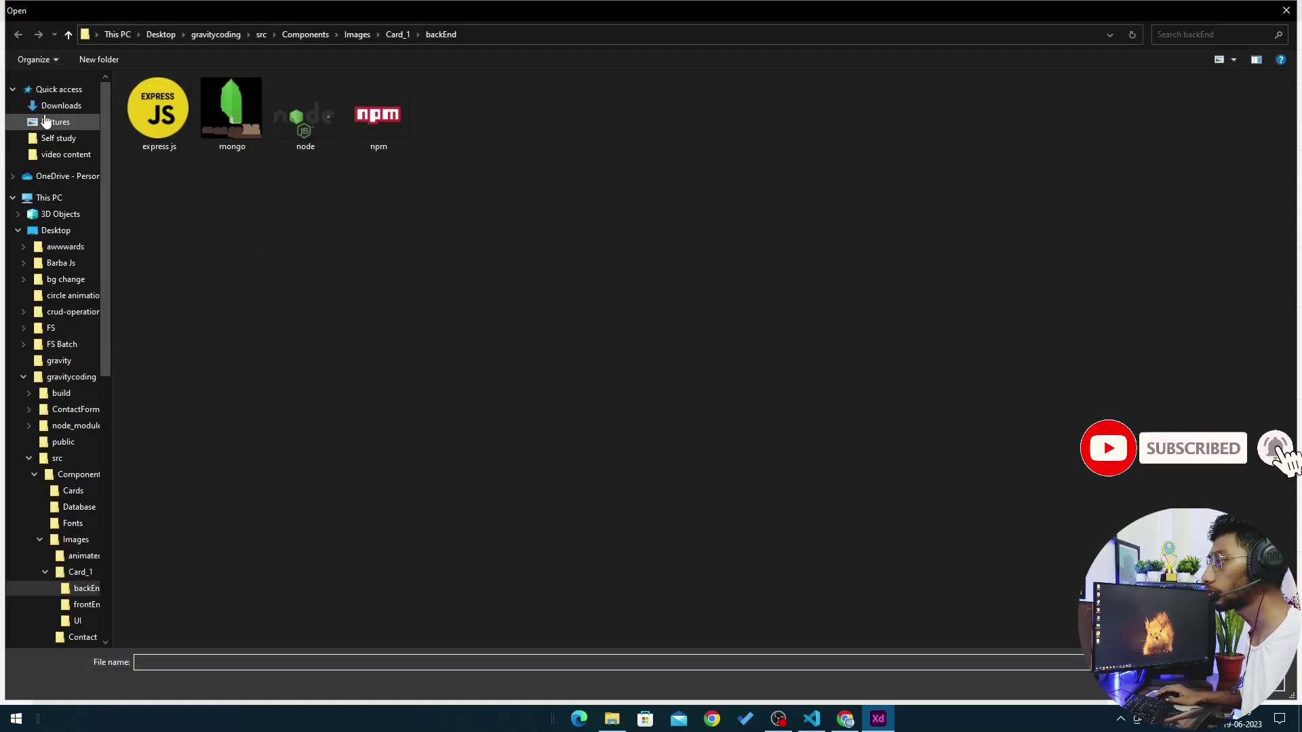
click(44, 120)
Import the woman's portrait photo and drag it onto the artboard
click(754, 235)
double_click(754, 235)
scroll(554, 292, down, 3)
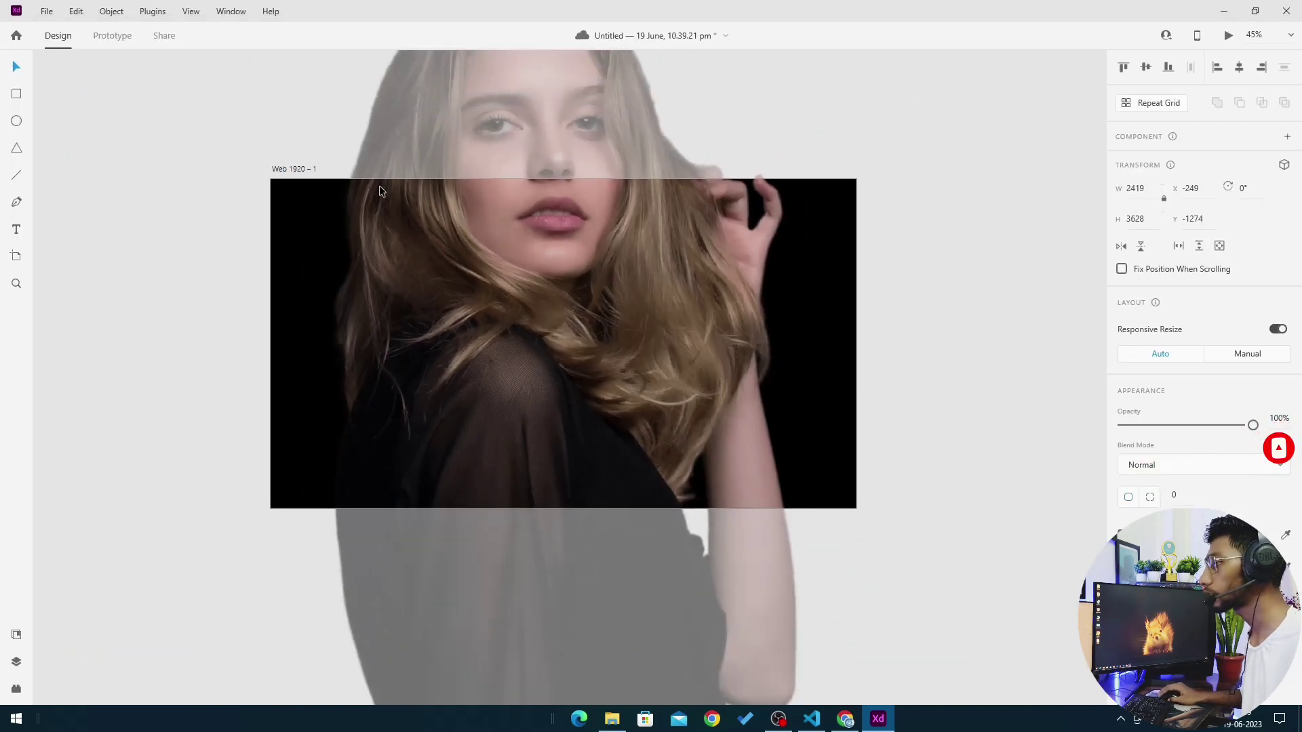
drag(377, 364, 402, 634)
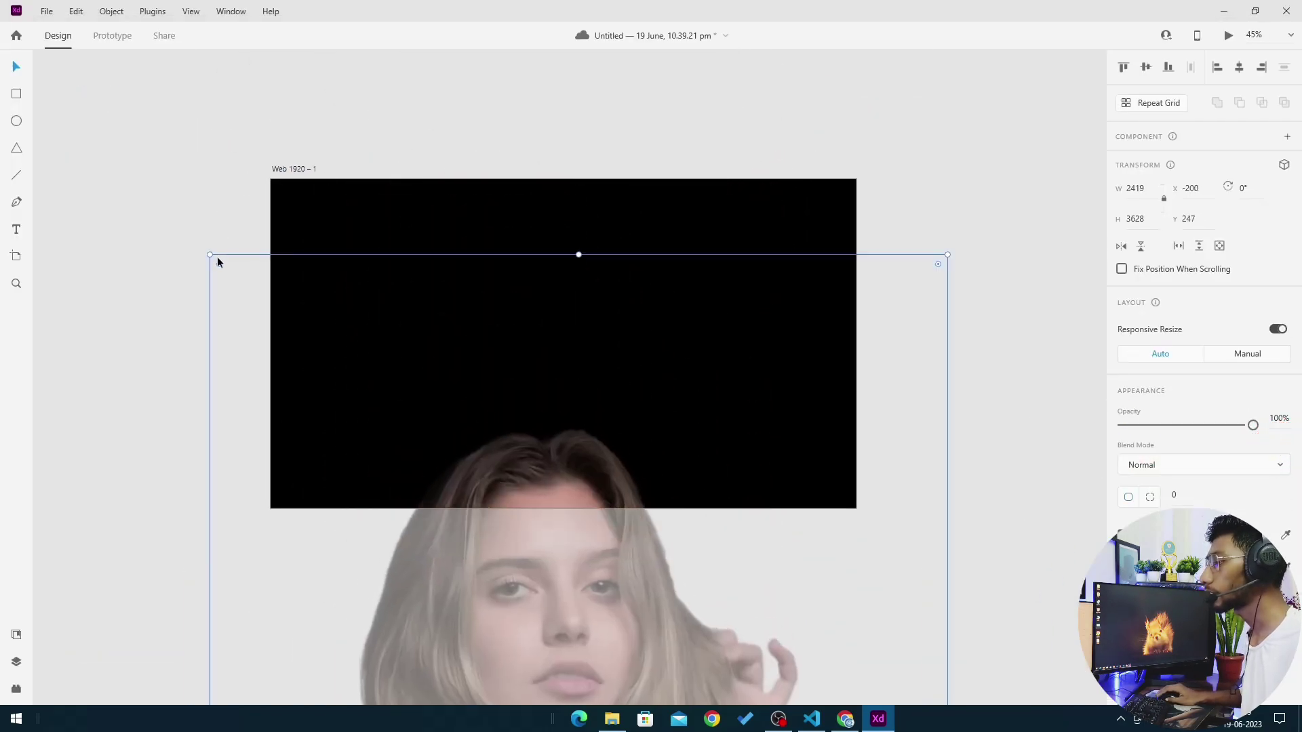
drag(217, 256, 488, 495)
scroll(604, 549, down, 1)
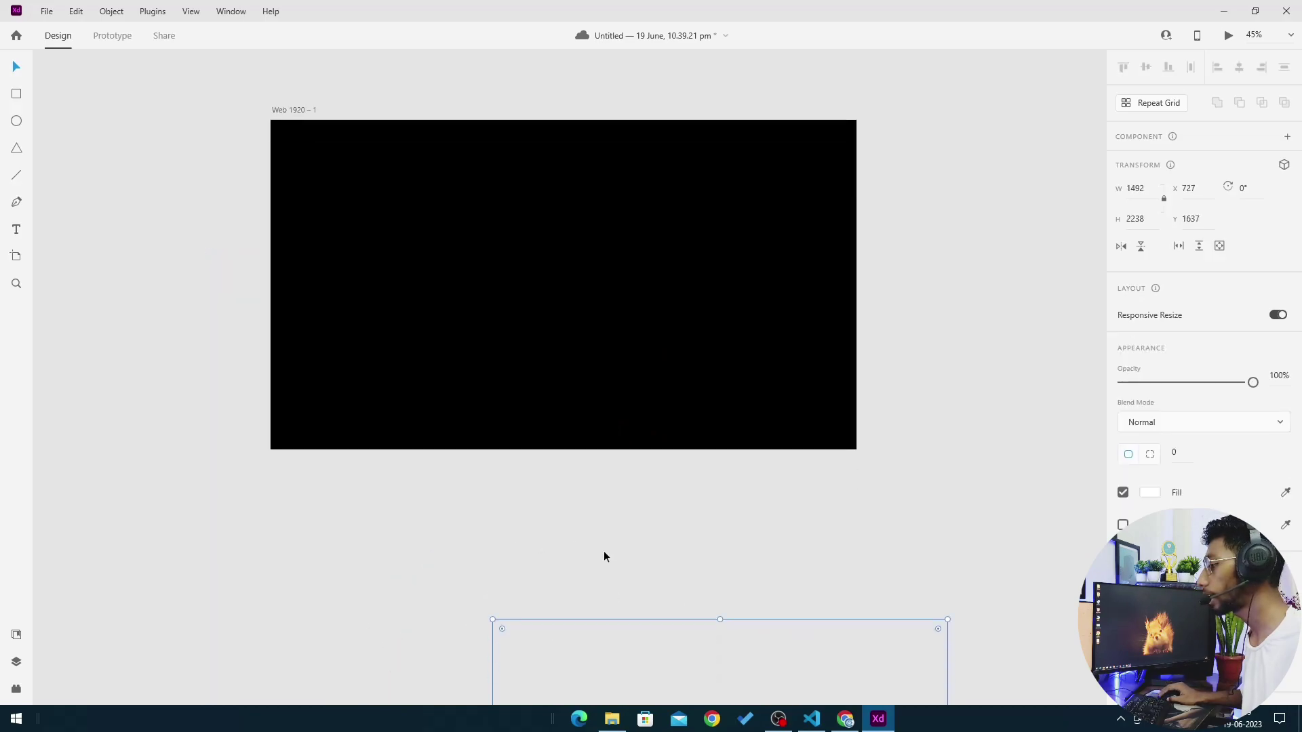
drag(674, 668, 509, 273)
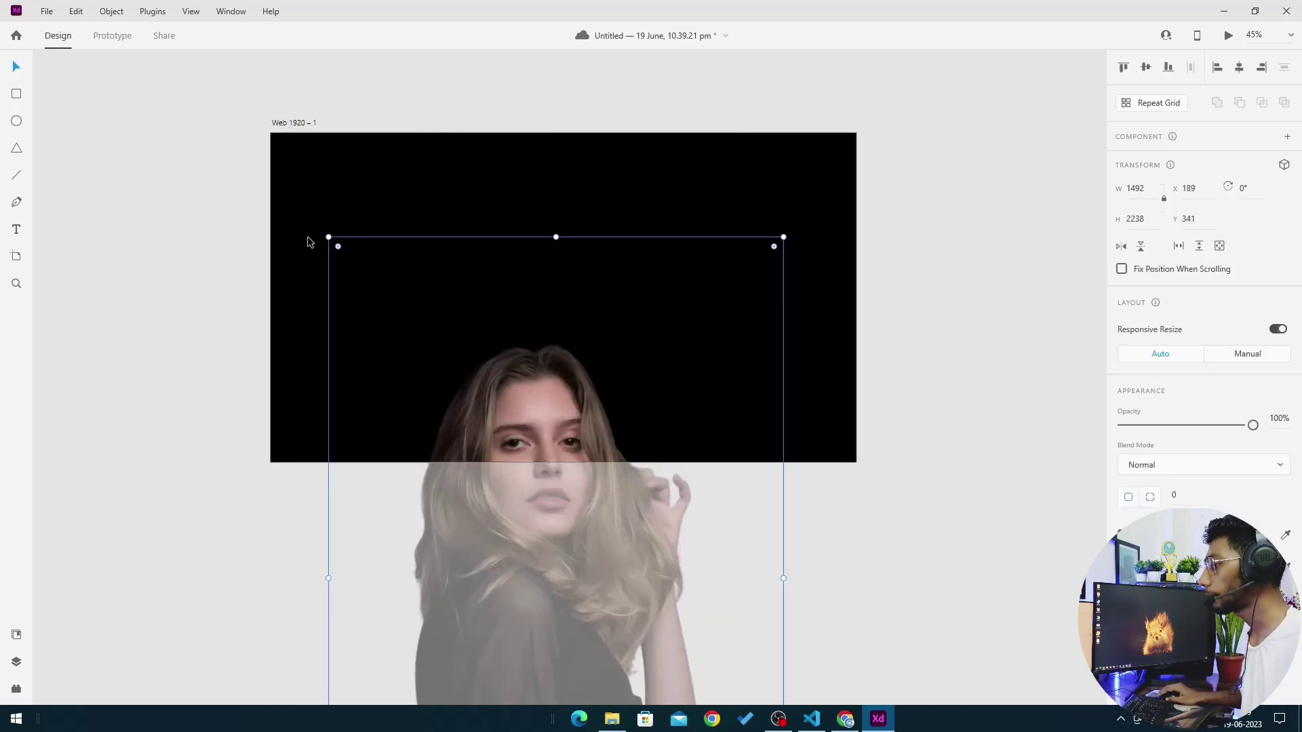
Scale the portrait down to about 733×1099 and centre it on the artboard
drag(329, 234, 532, 544)
drag(583, 625, 357, 209)
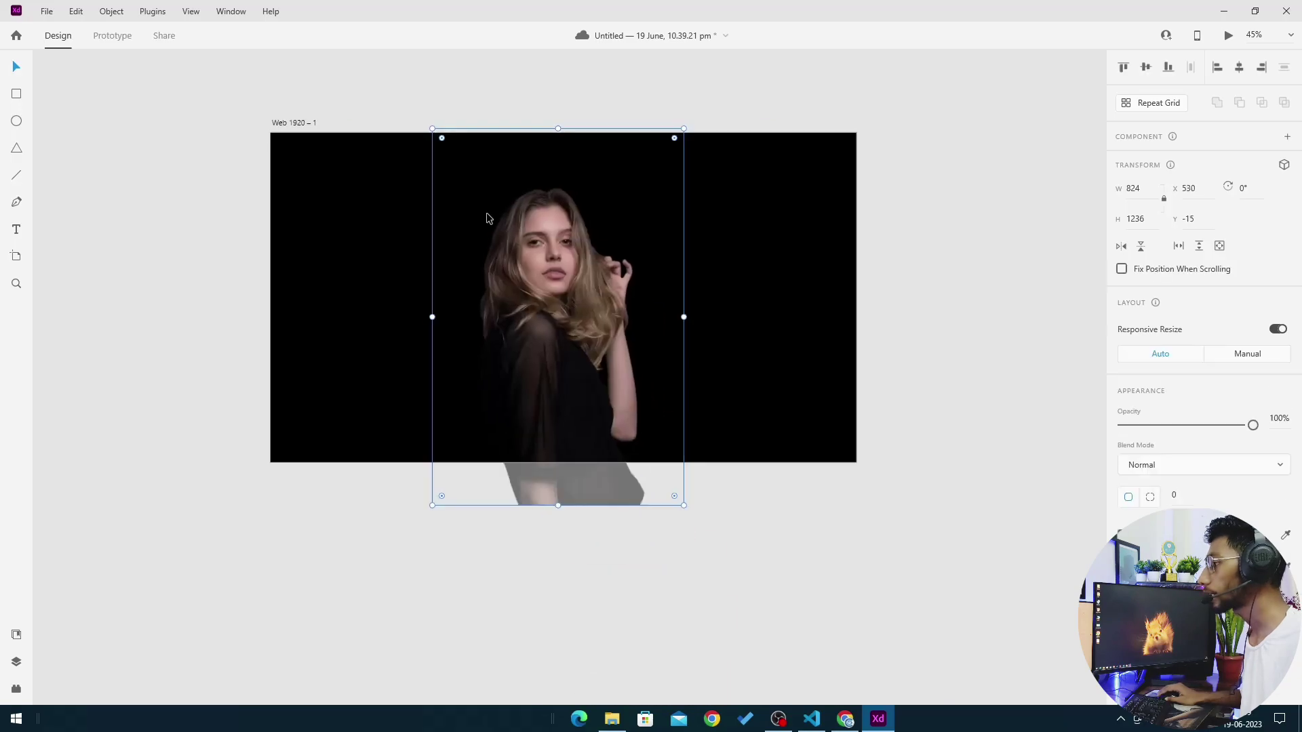
click(432, 126)
click(434, 128)
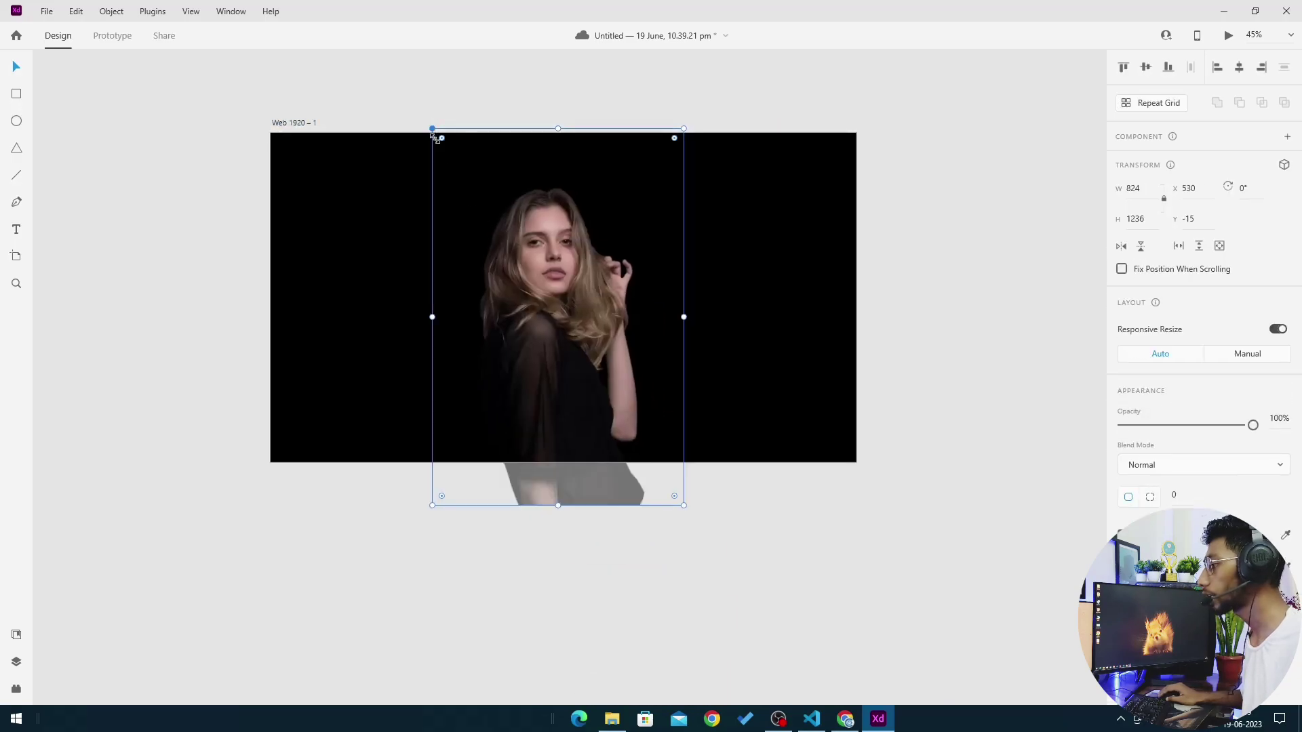
drag(432, 129, 460, 170)
drag(532, 289, 497, 263)
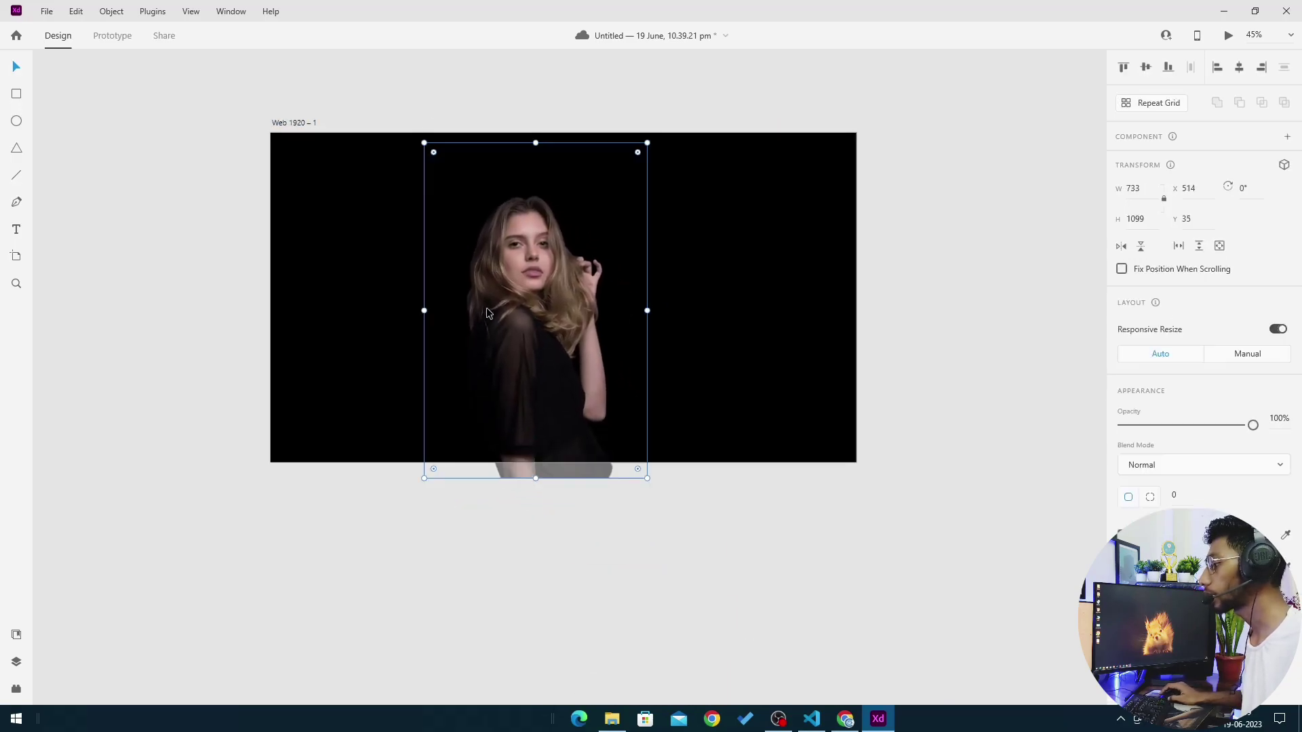
click(613, 577)
scroll(715, 314, up, 4)
scroll(600, 294, down, 4)
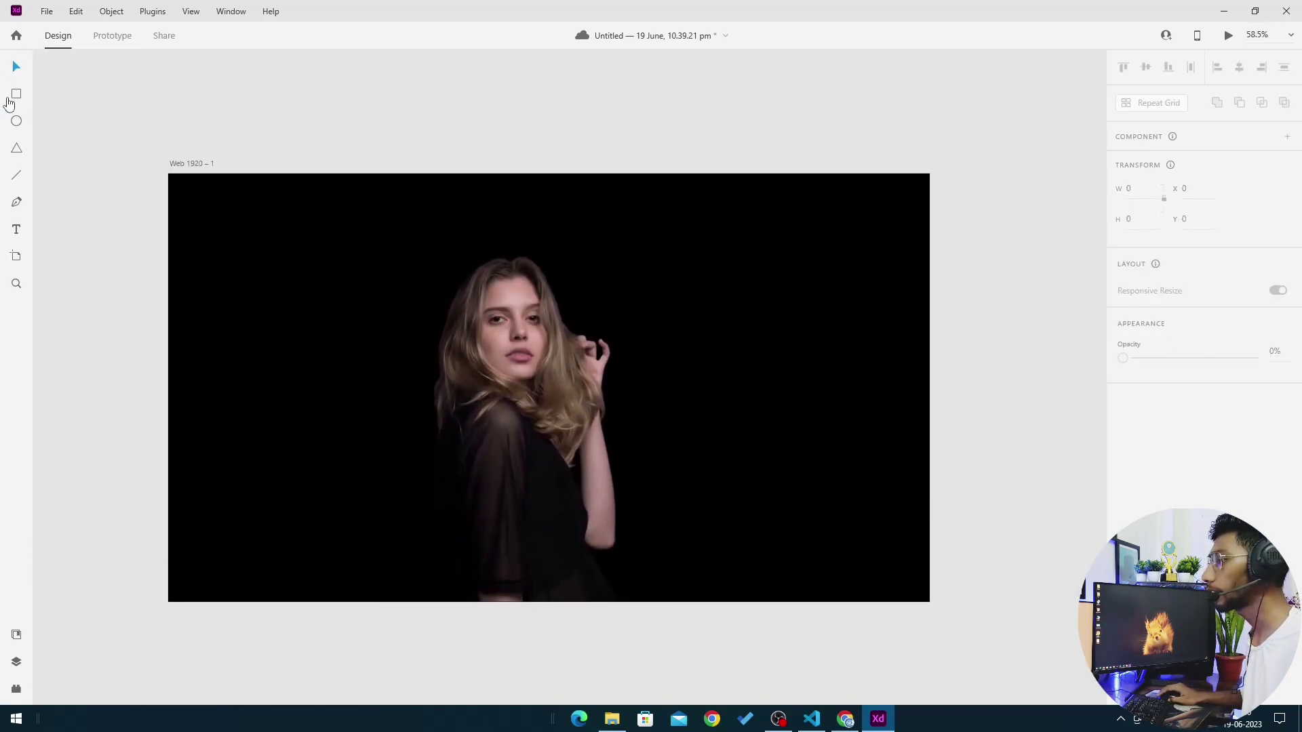
Add a NAV text label on the artboard and colour it #FFFFFF
click(16, 229)
click(288, 185)
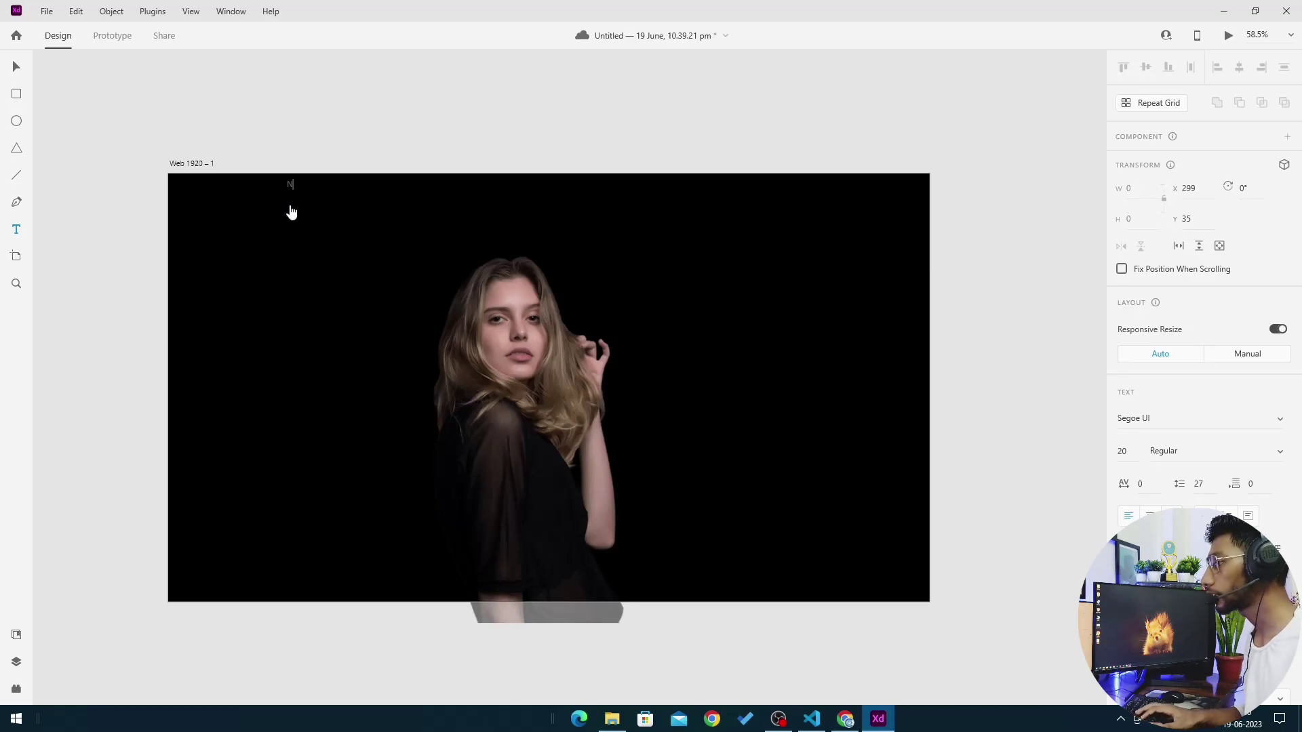
text(NAV)
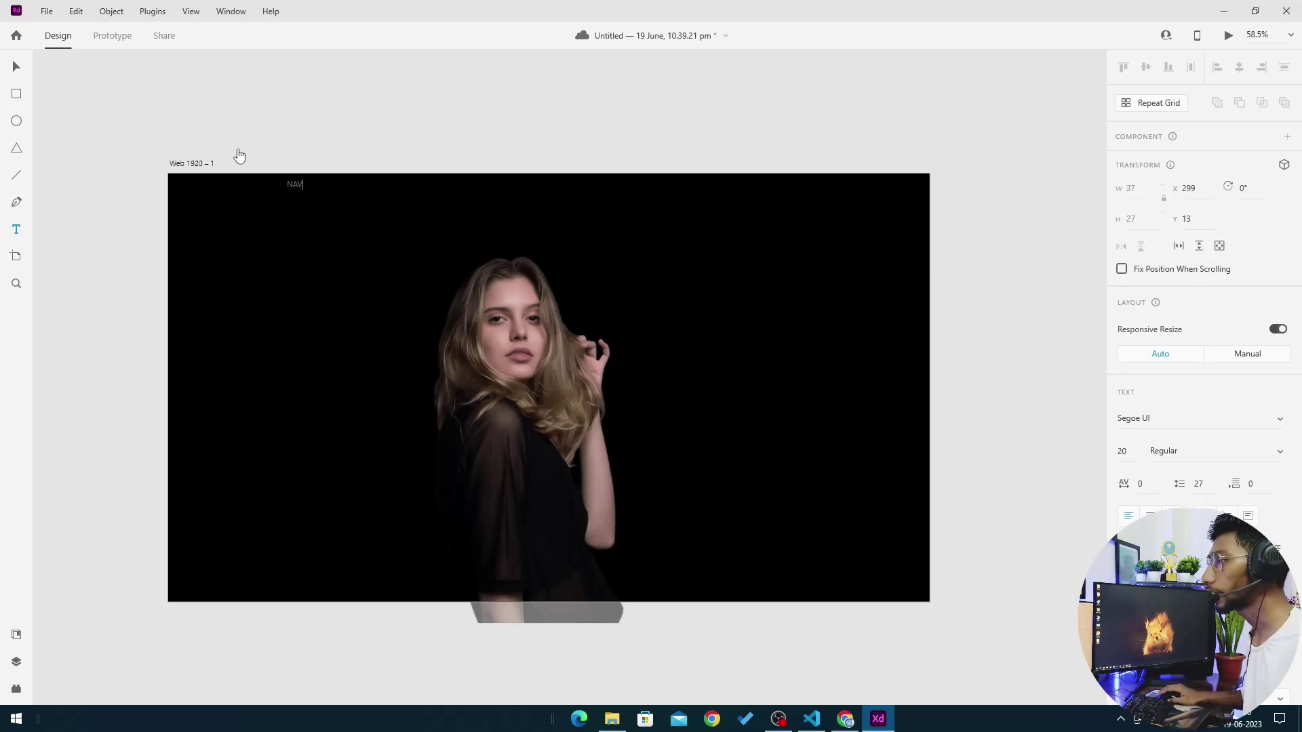
key(Escape)
scroll(988, 522, down, 2)
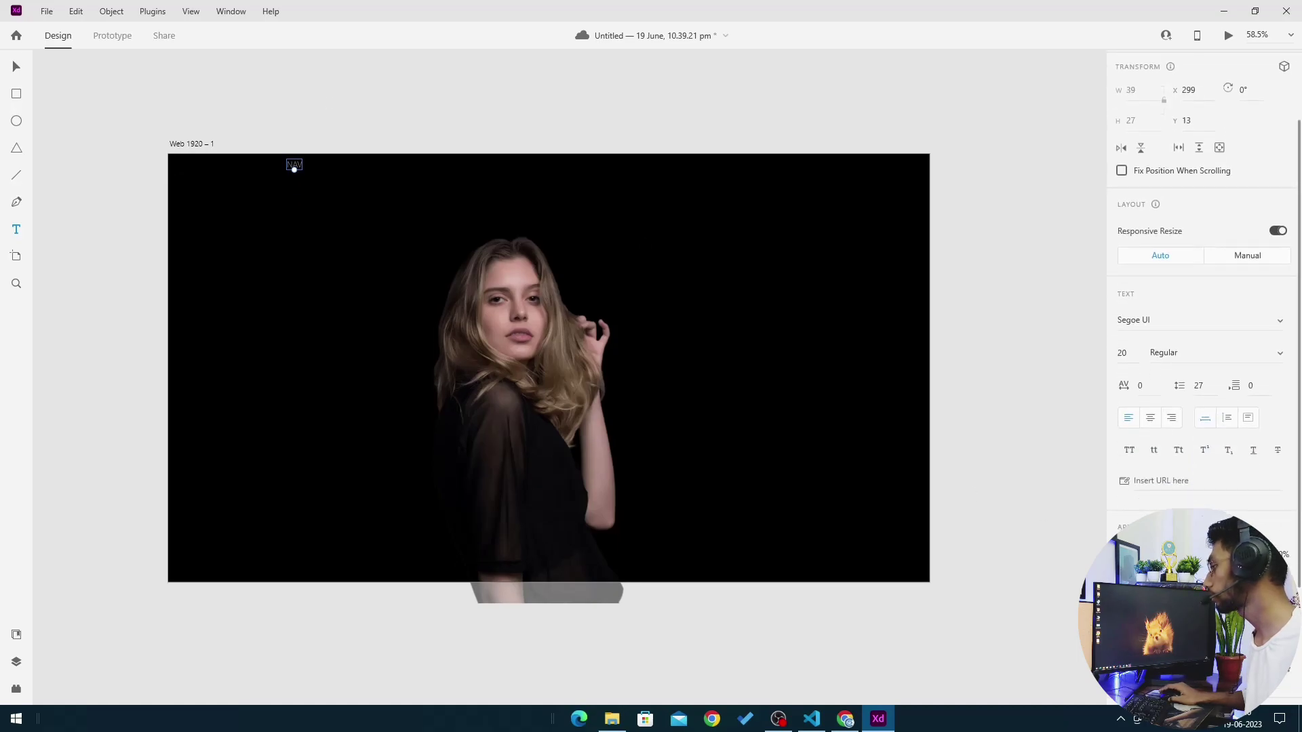
click(1127, 614)
text(FFFFFF)
key(Return)
Move the NAV label to the top-left corner and place a copy at the top-right
click(16, 66)
drag(294, 165, 838, 200)
click(945, 177)
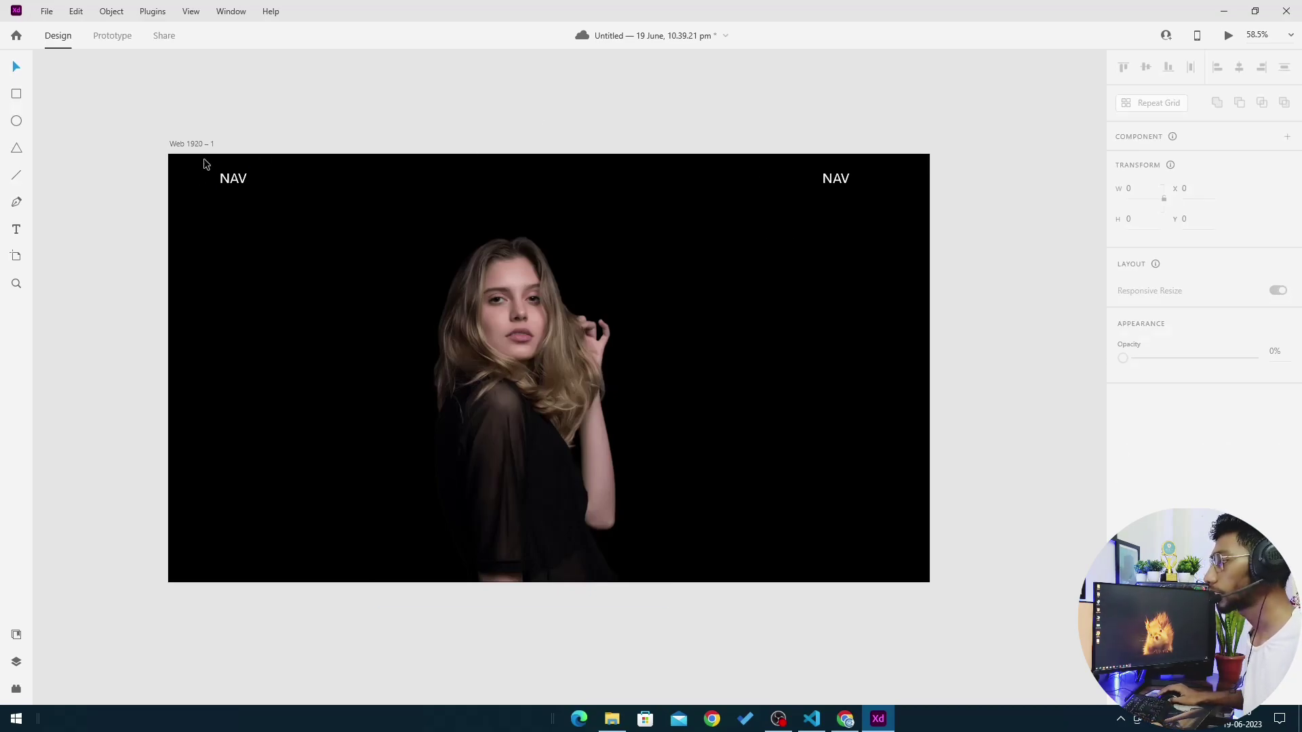
Draw a white 252×84 rectangle with radius 42 below the right NAV label
click(17, 94)
drag(764, 239, 581, 308)
click(14, 69)
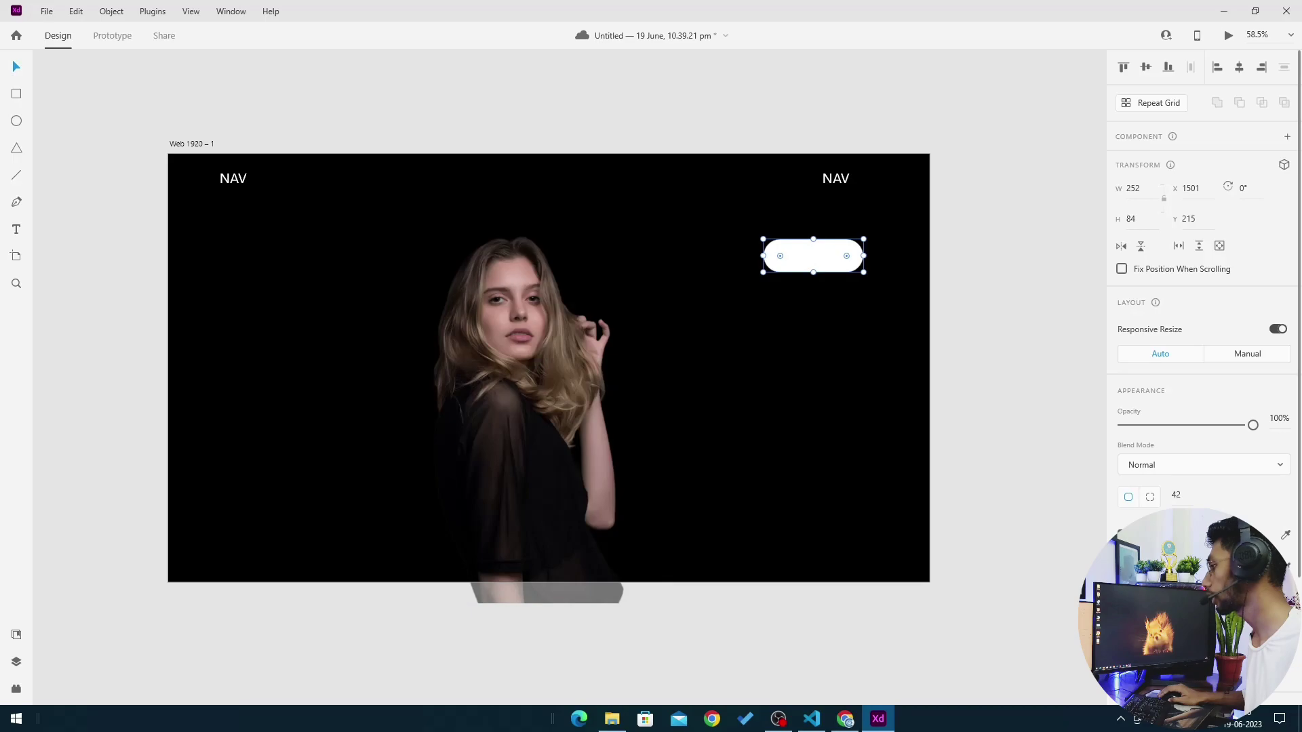
Turn the pill into an outline with no fill and move it around the right NAV
click(1120, 536)
click(1140, 536)
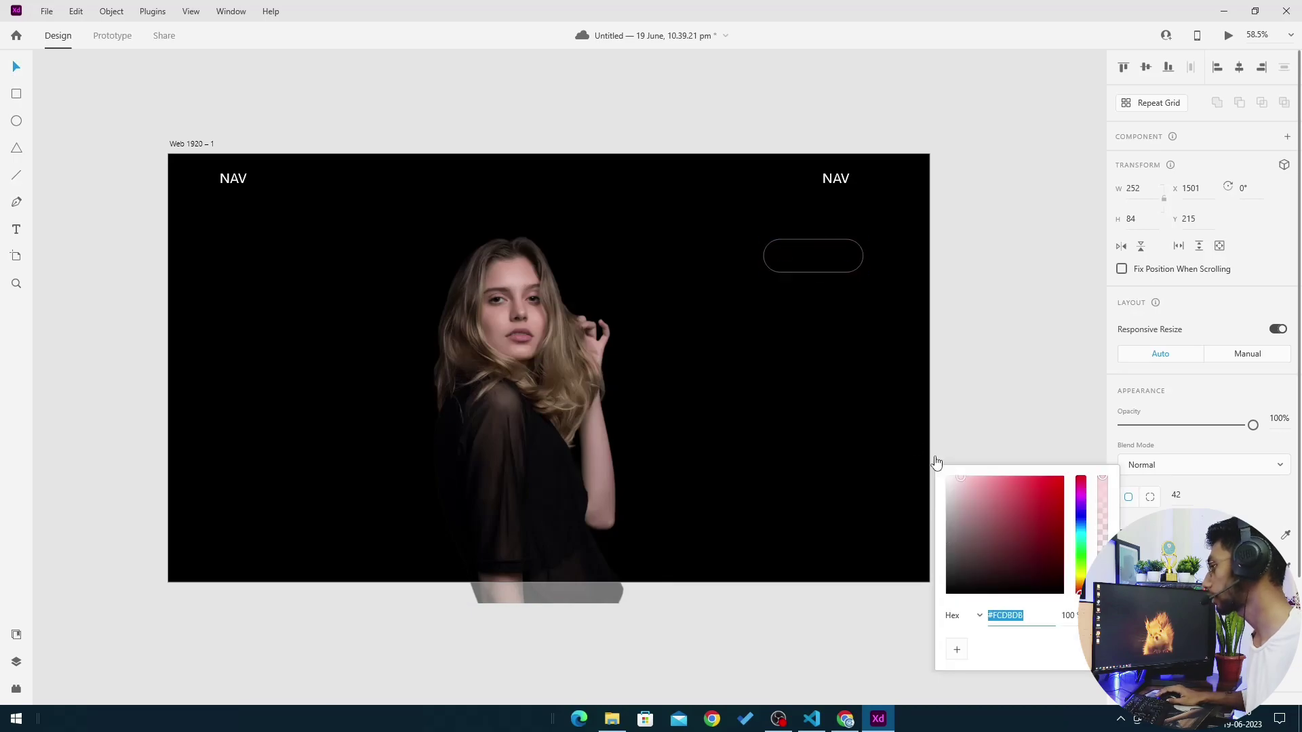
click(989, 270)
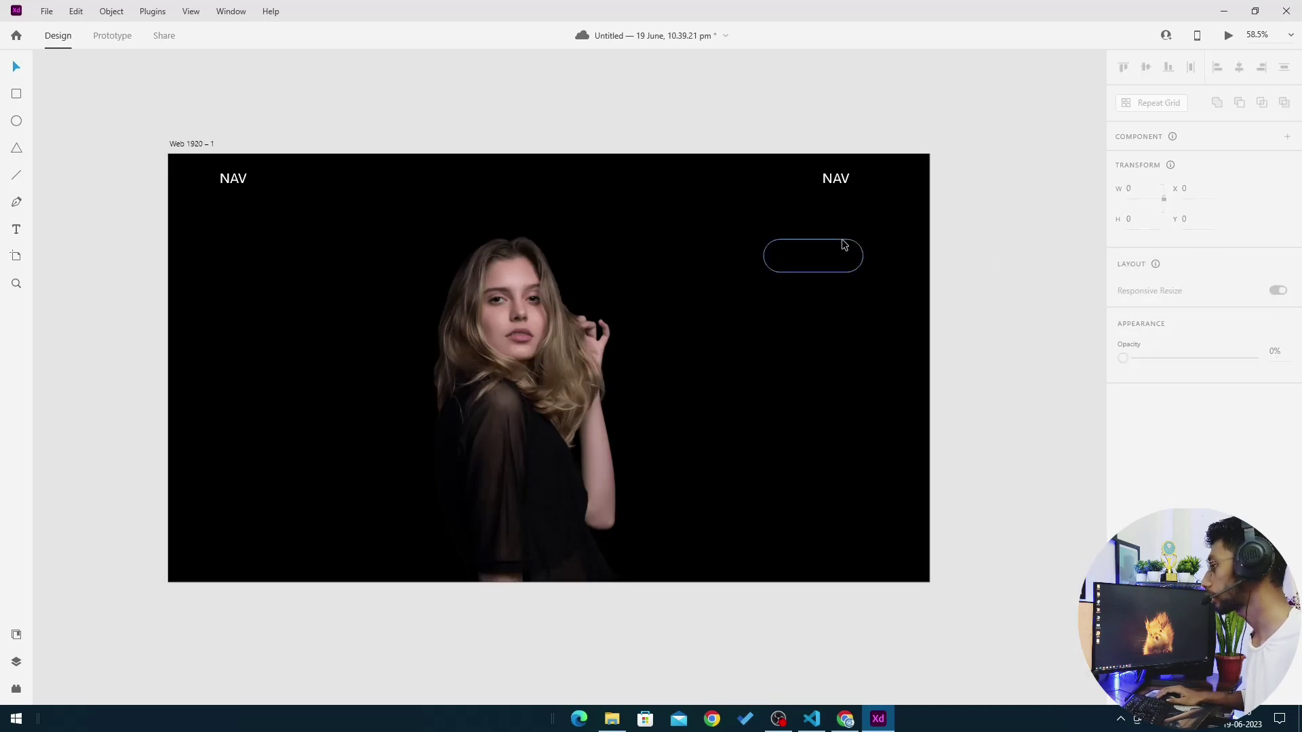
drag(843, 245, 865, 169)
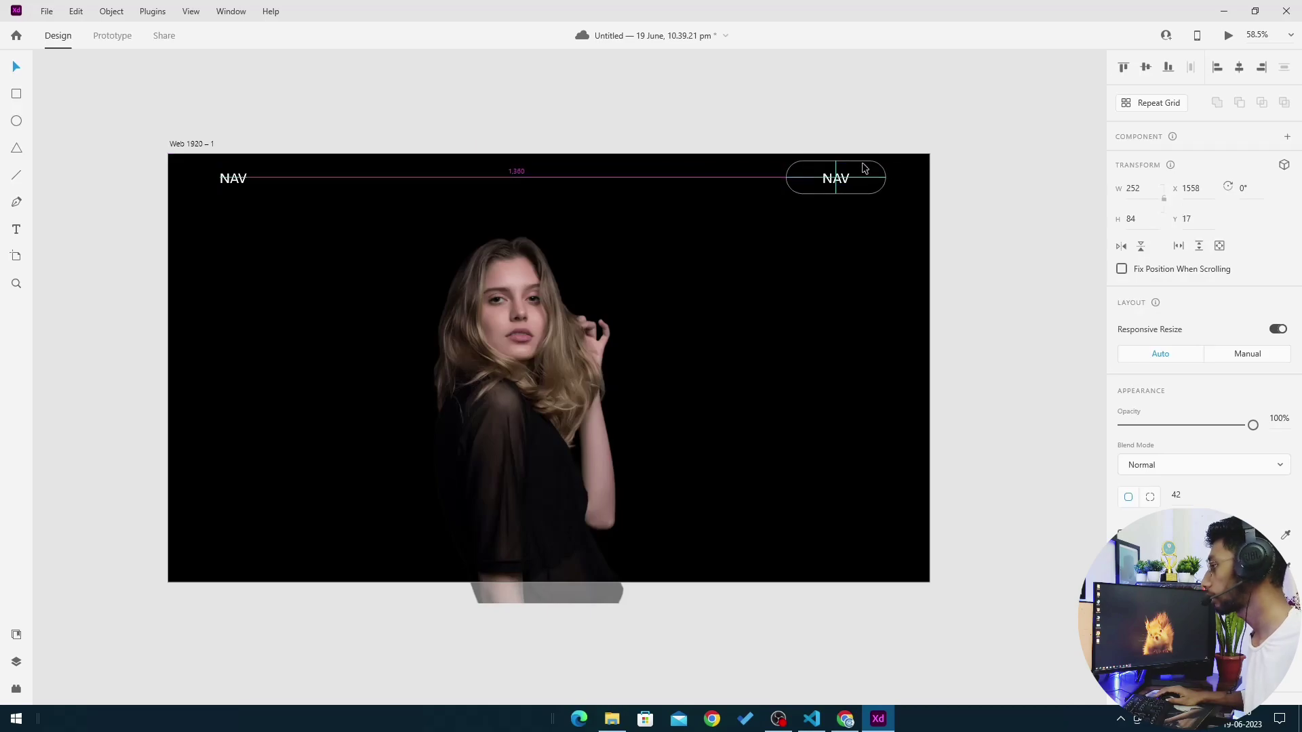
Change the right NAV text to GET STARTED and centre it inside the pill
double_click(827, 183)
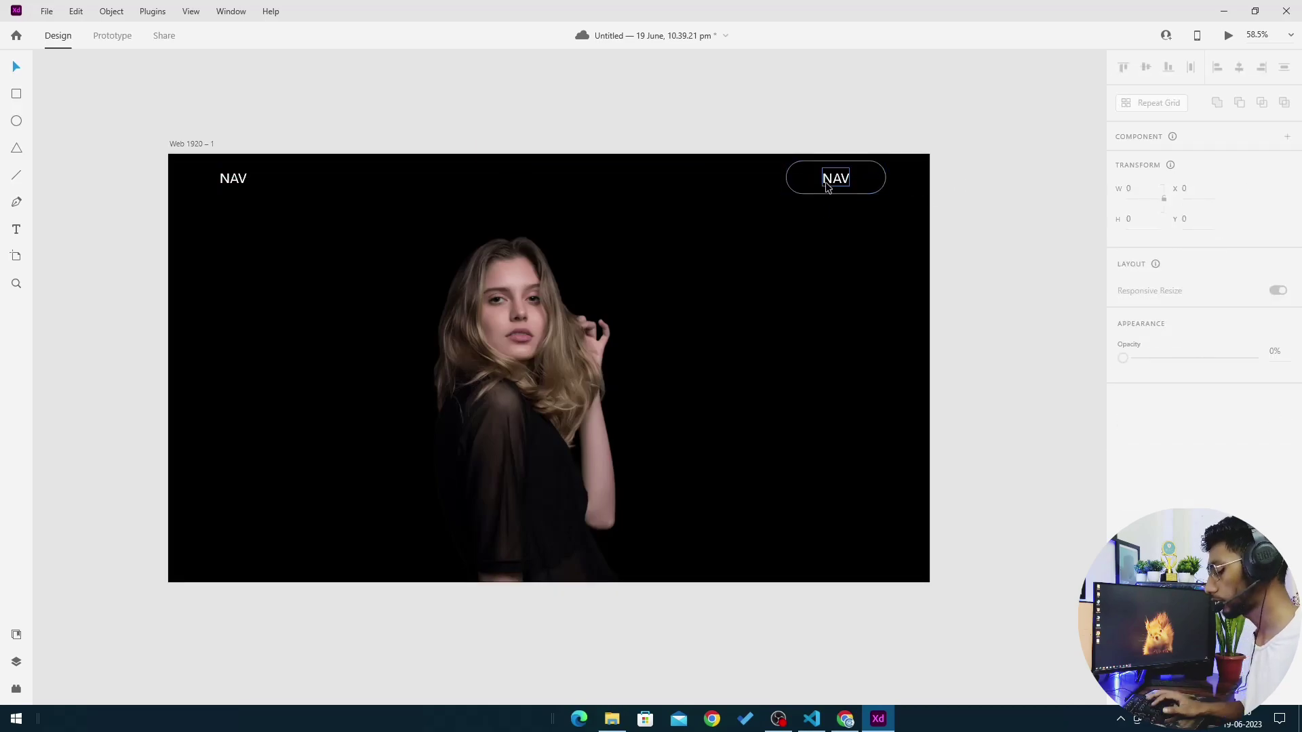
text(GET SAT)
key(BackSpace)
key(BackSpace)
text(TARTED)
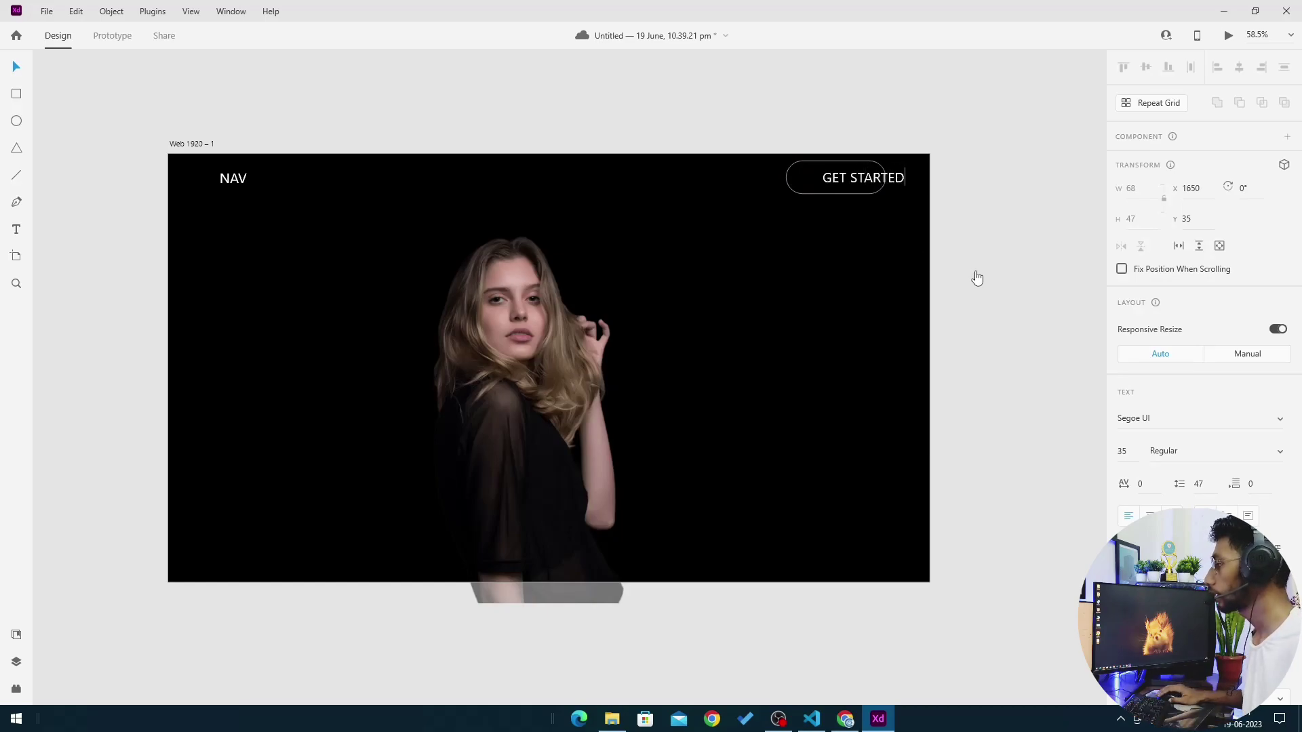
key(Escape)
drag(870, 188, 842, 188)
click(960, 259)
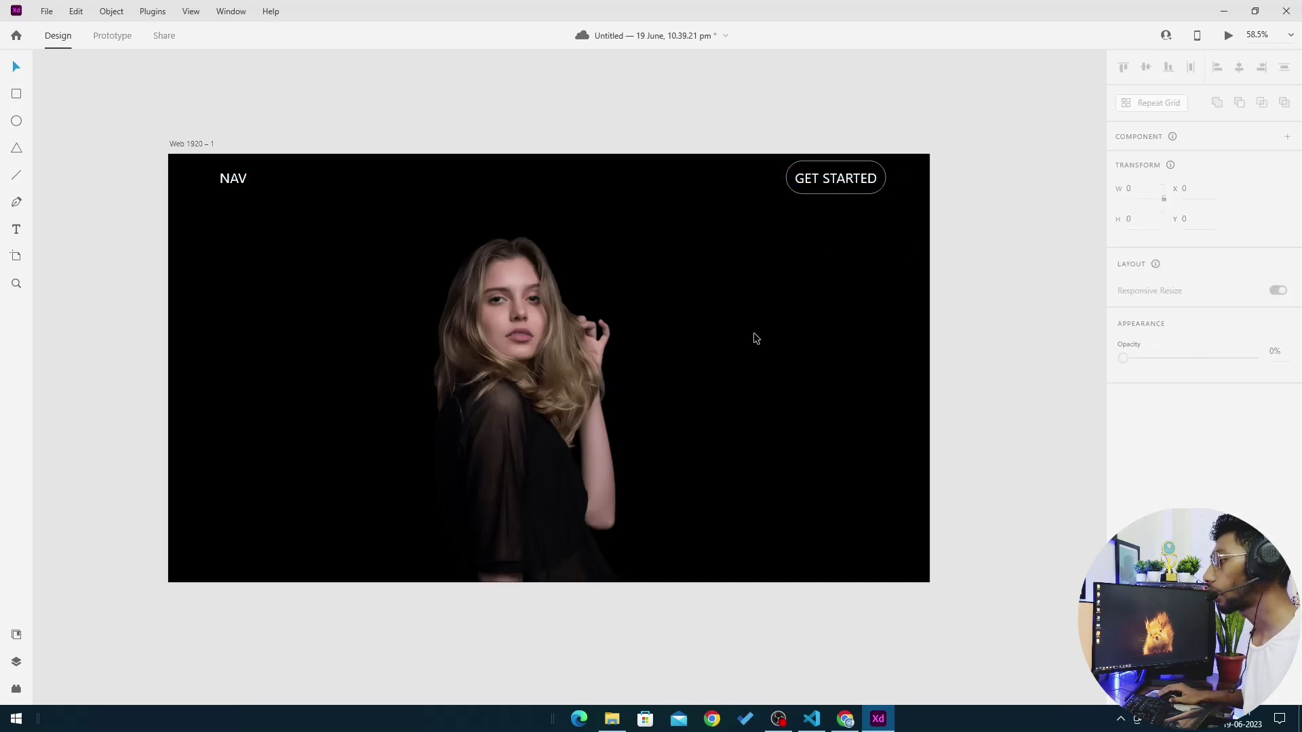
Draw a 730×730 circle around the woman's face with no fill and a white border
click(16, 121)
mouse_move(374, 244)
mouse_down()
mouse_move(698, 494)
mouse_move(683, 502)
mouse_up()
click(17, 66)
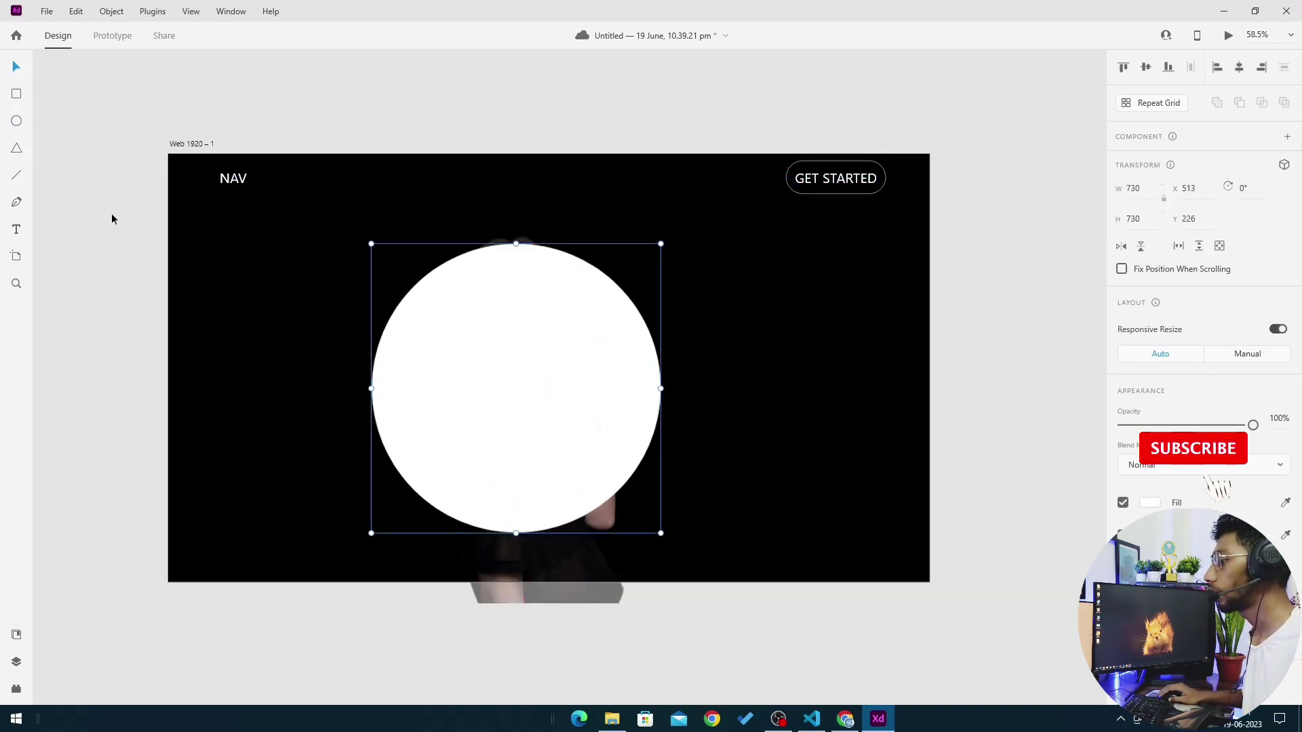
drag(481, 407, 512, 388)
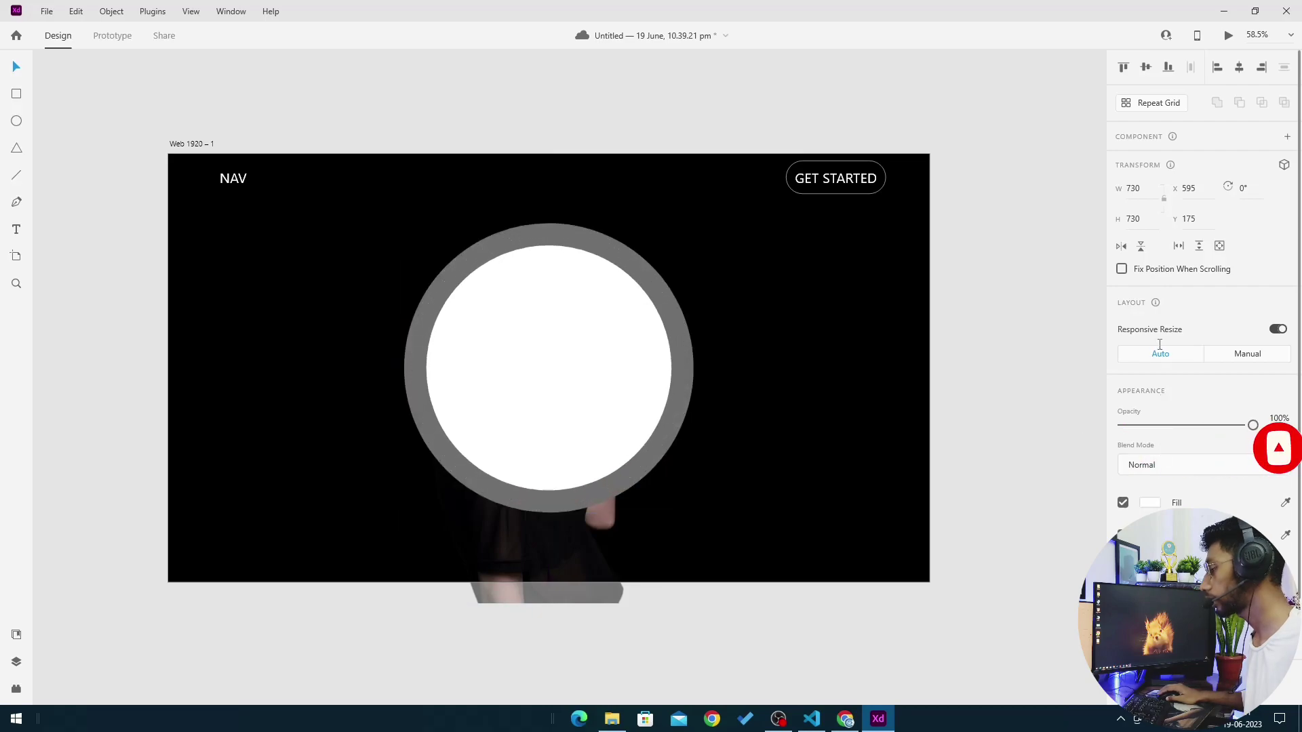
click(1122, 502)
click(1150, 534)
click(949, 444)
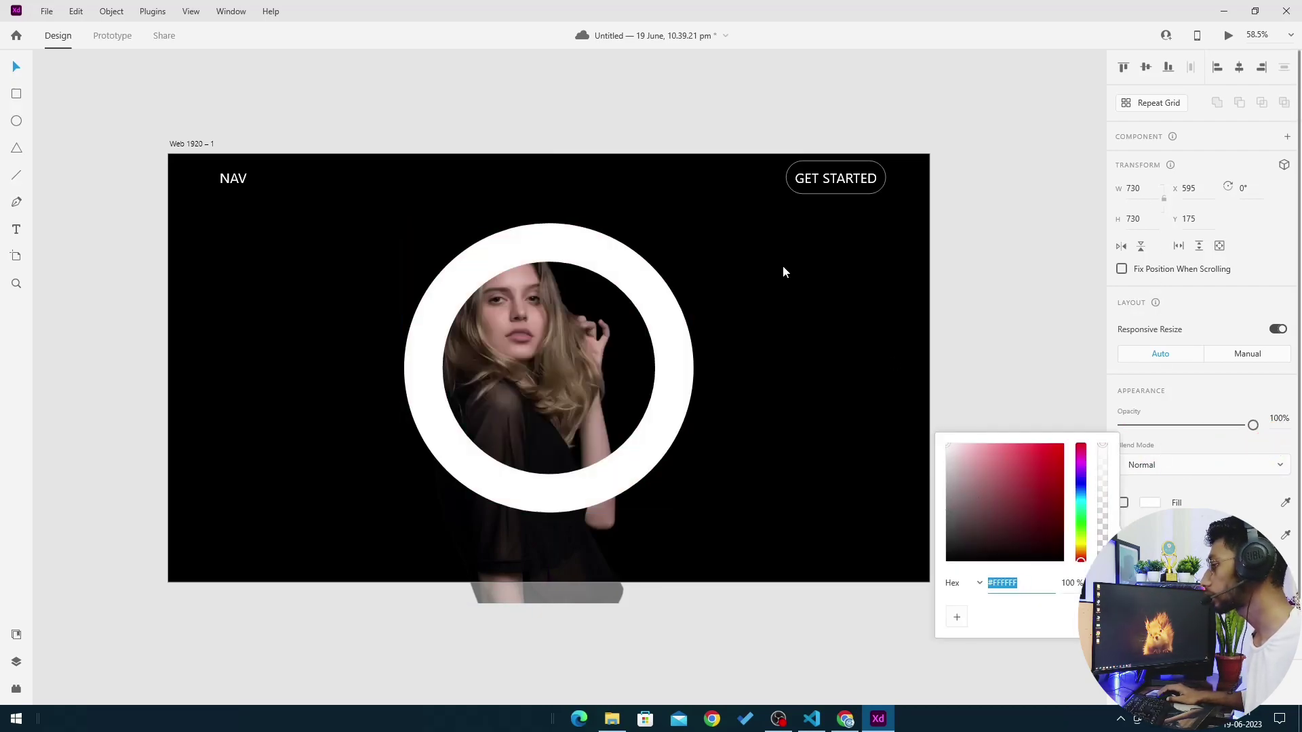
click(1108, 377)
scroll(1219, 403, down, 3)
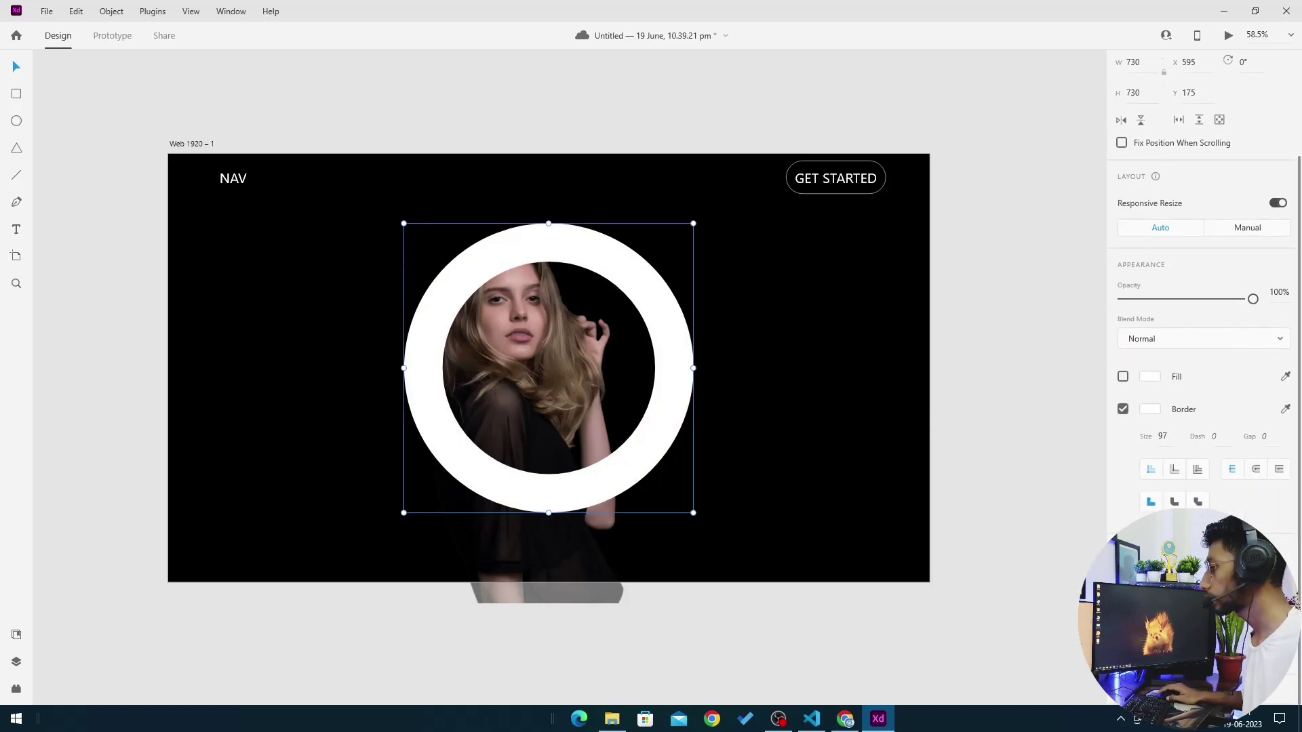
Send the white ring behind the woman's image
click(1016, 328)
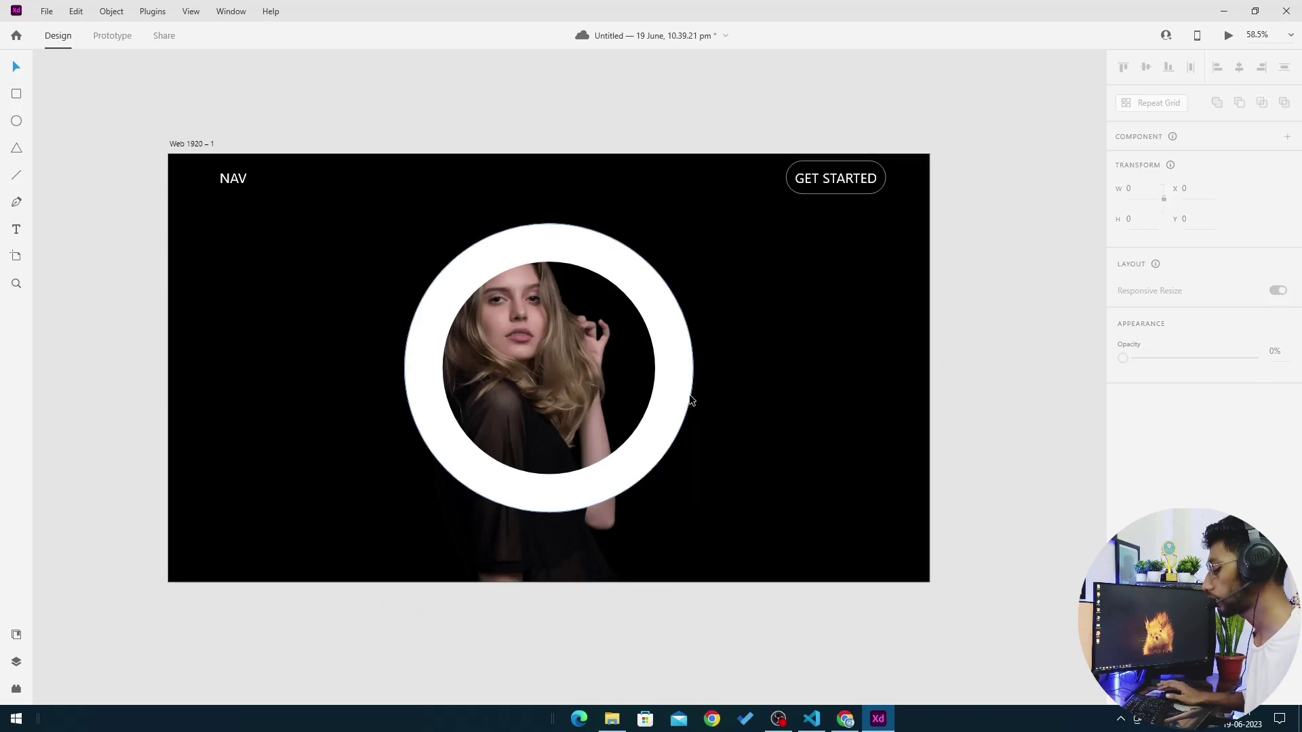
click(683, 394)
key(ctrl+[)
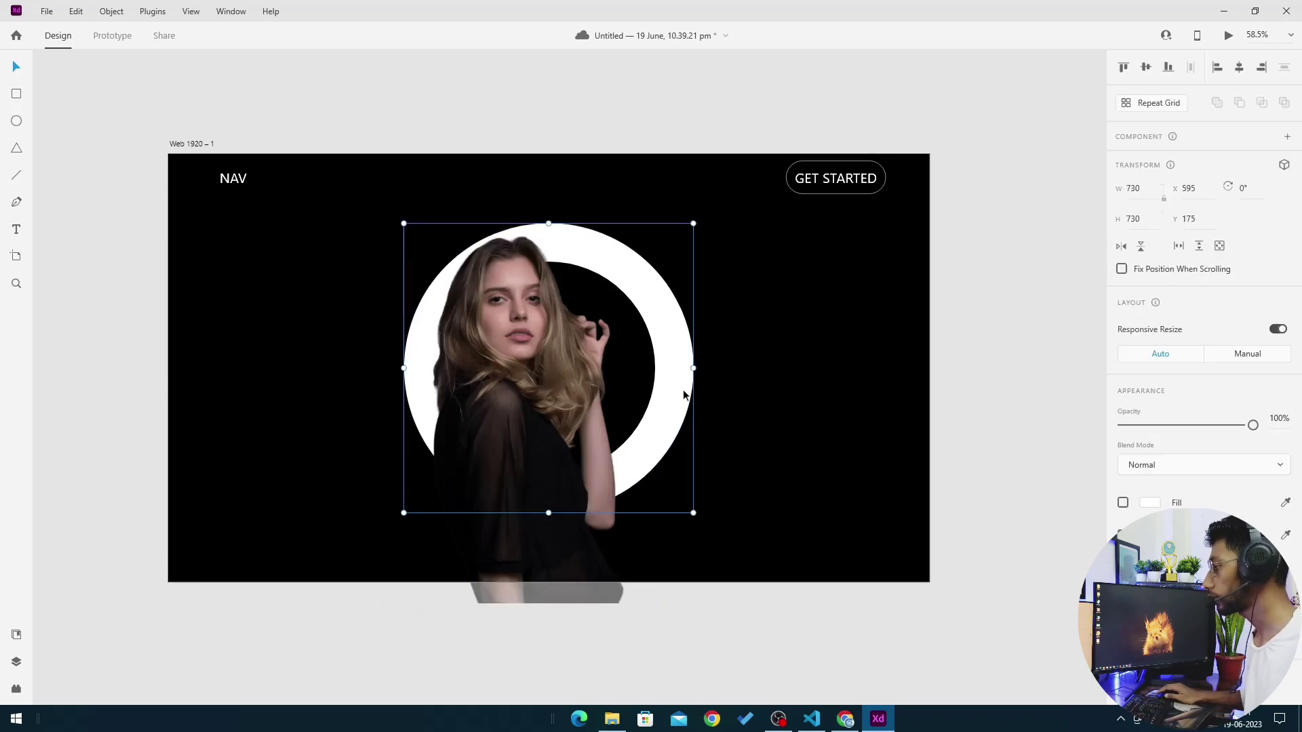
click(930, 390)
click(589, 369)
click(964, 265)
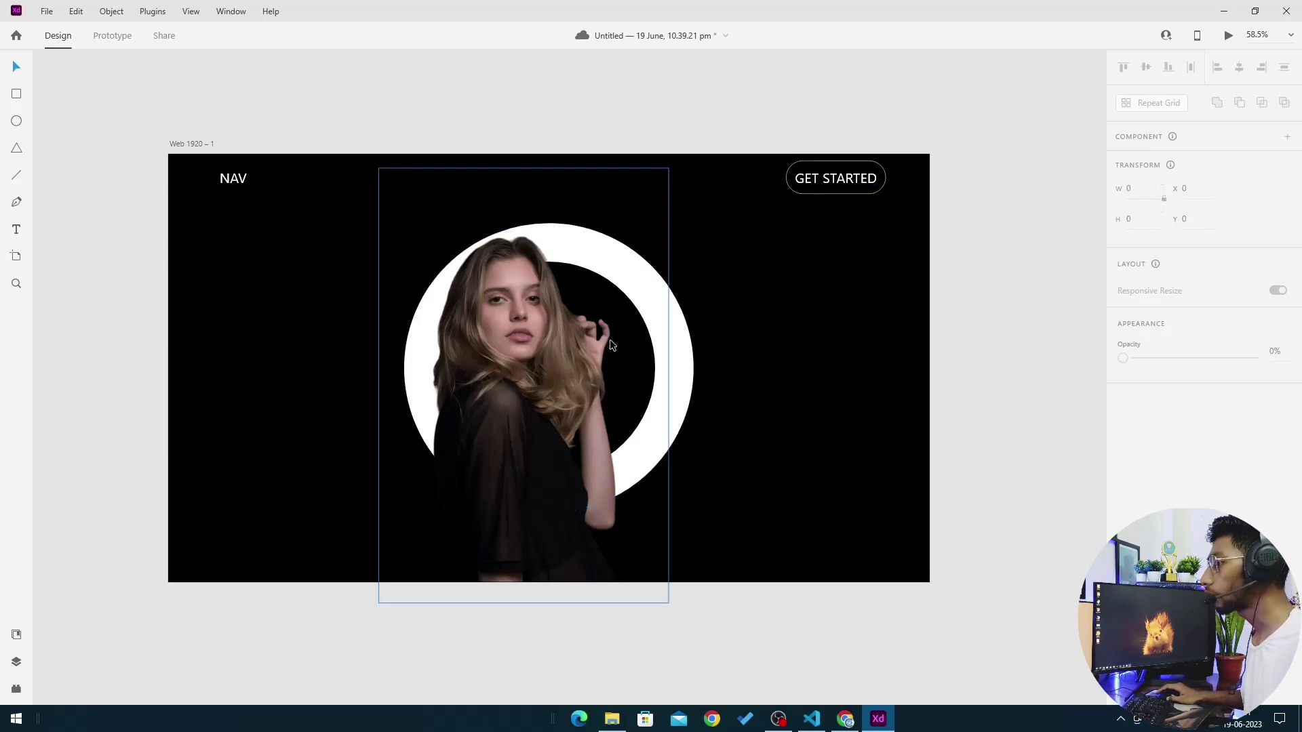
Add NAV copies below the portrait and three stacked on the right, shifted slightly right
drag(224, 182, 778, 418)
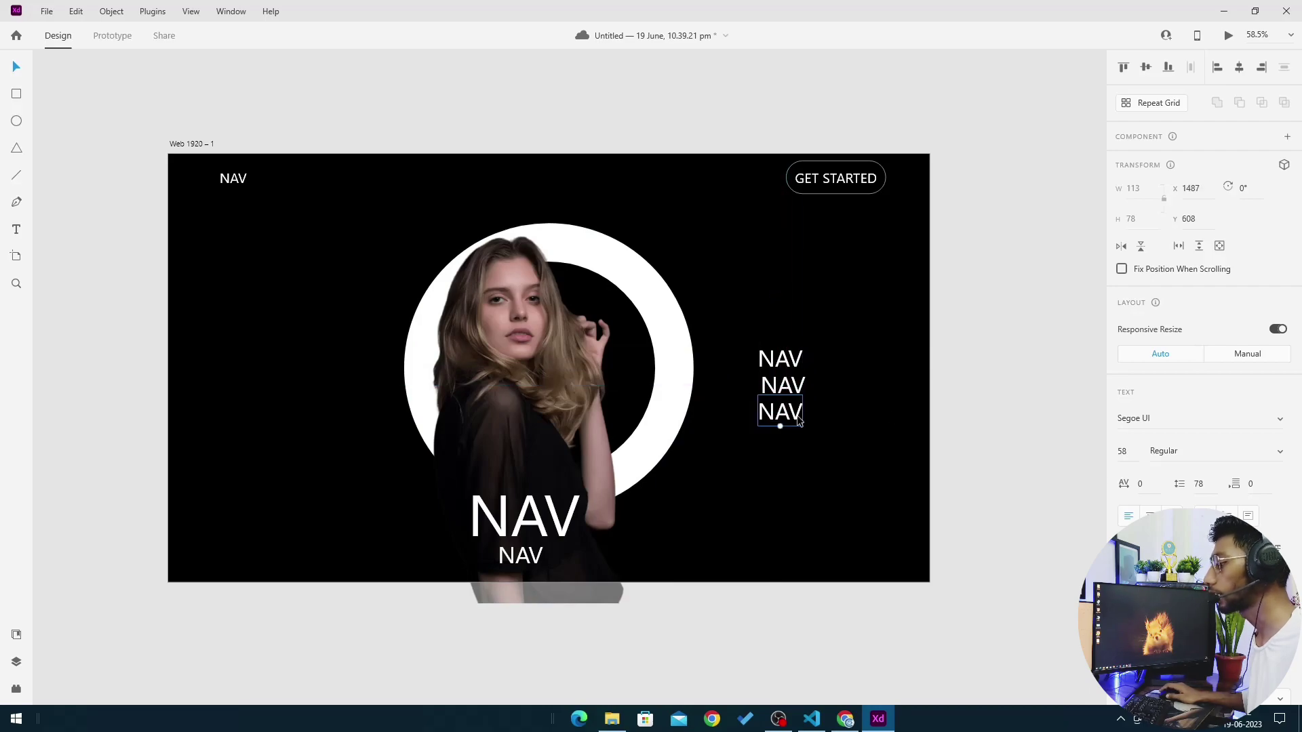
click(944, 358)
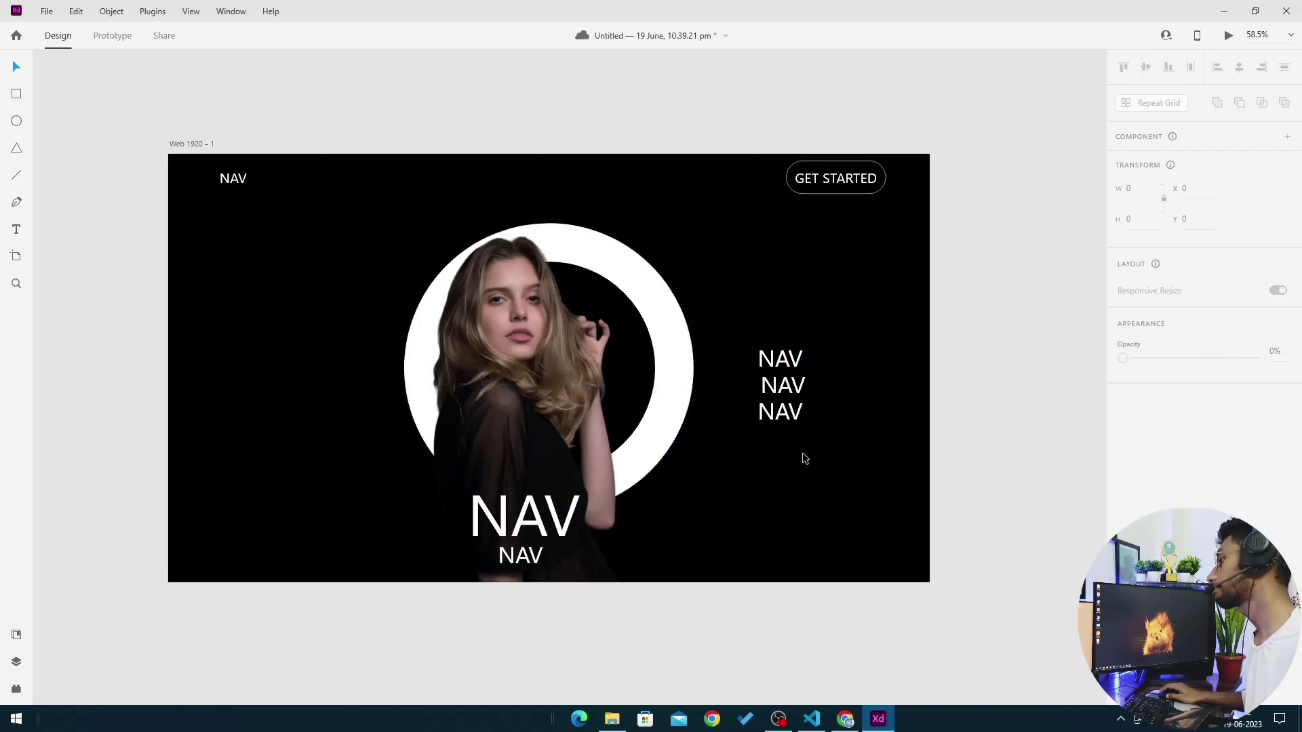
drag(805, 461, 746, 343)
drag(780, 385, 805, 385)
click(696, 323)
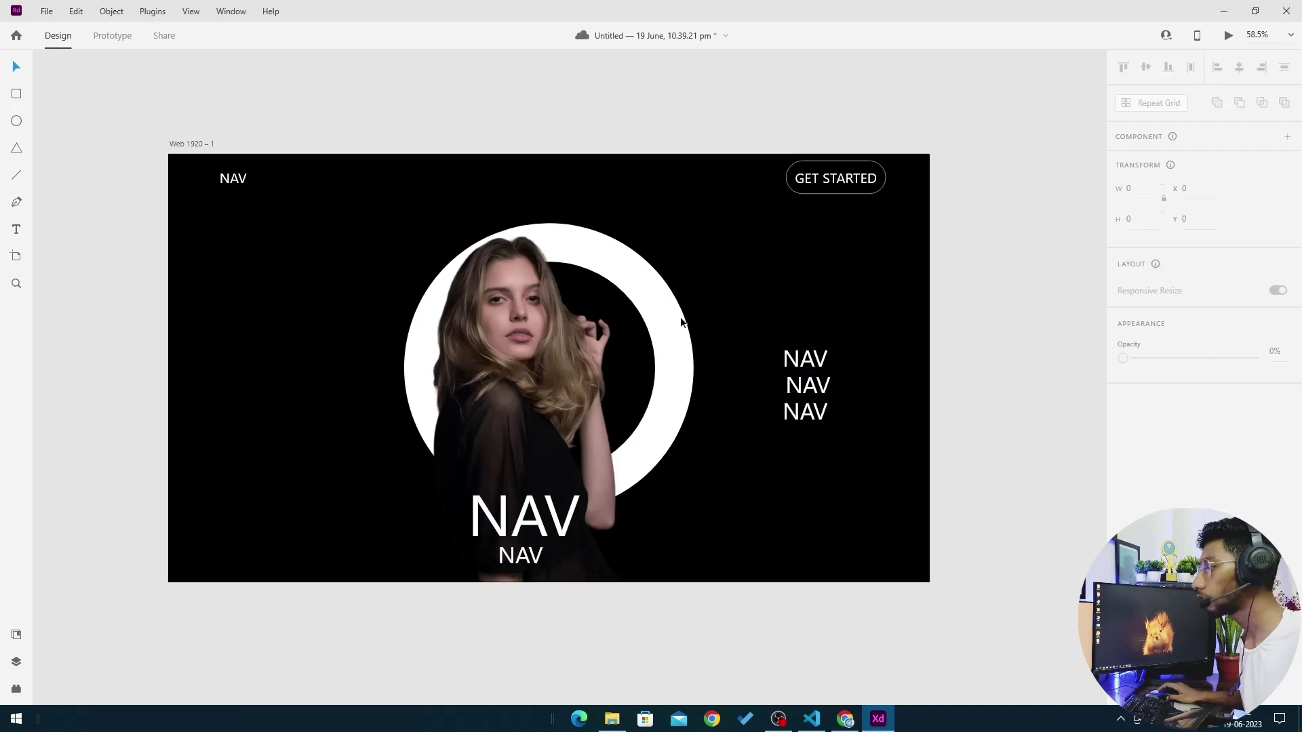
click(674, 361)
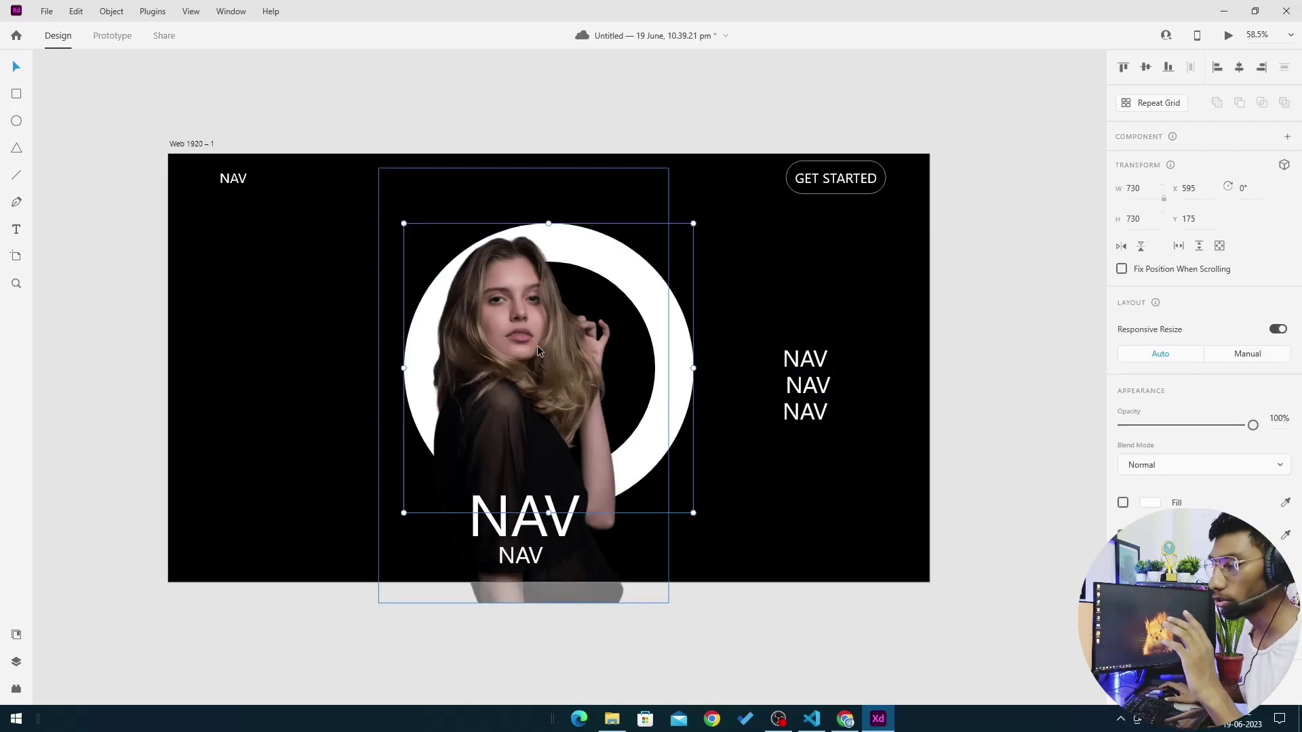
Save the mockup with Ctrl+S and minimize Adobe XD to return to Visual Studio Code
click(940, 388)
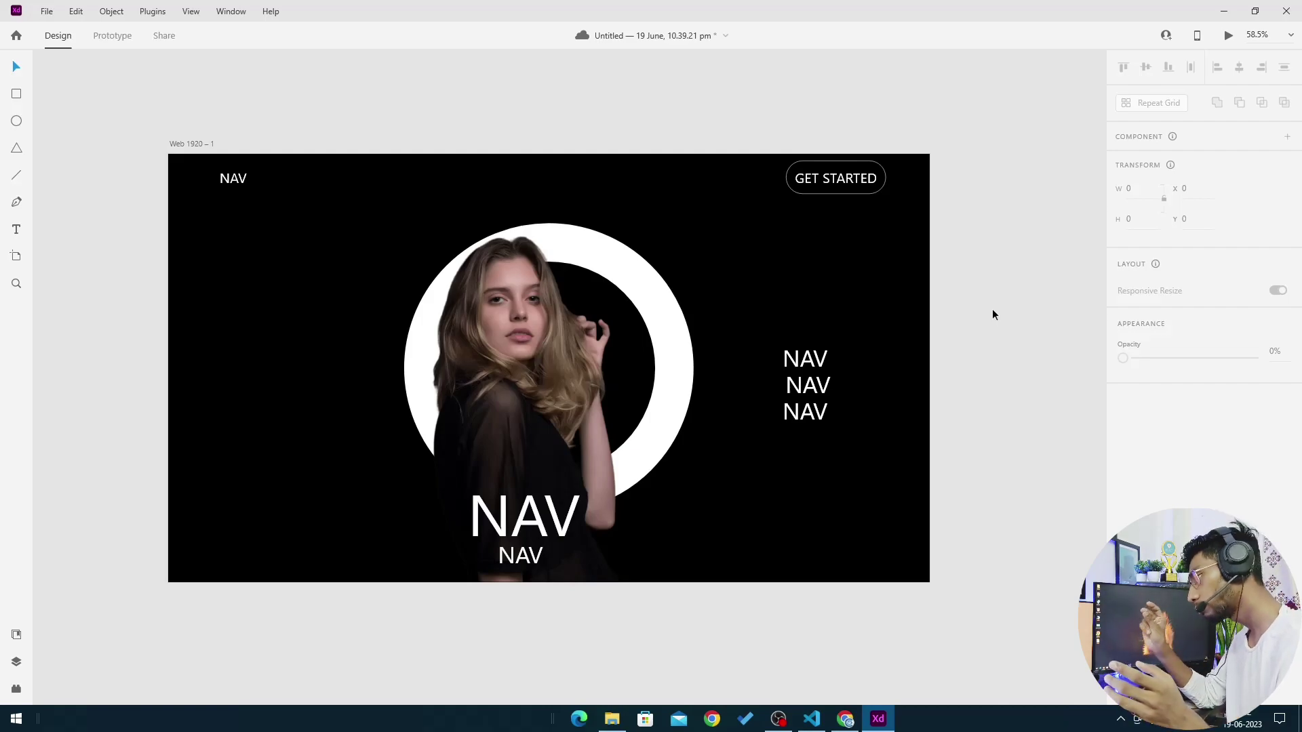
key(ctrl+s)
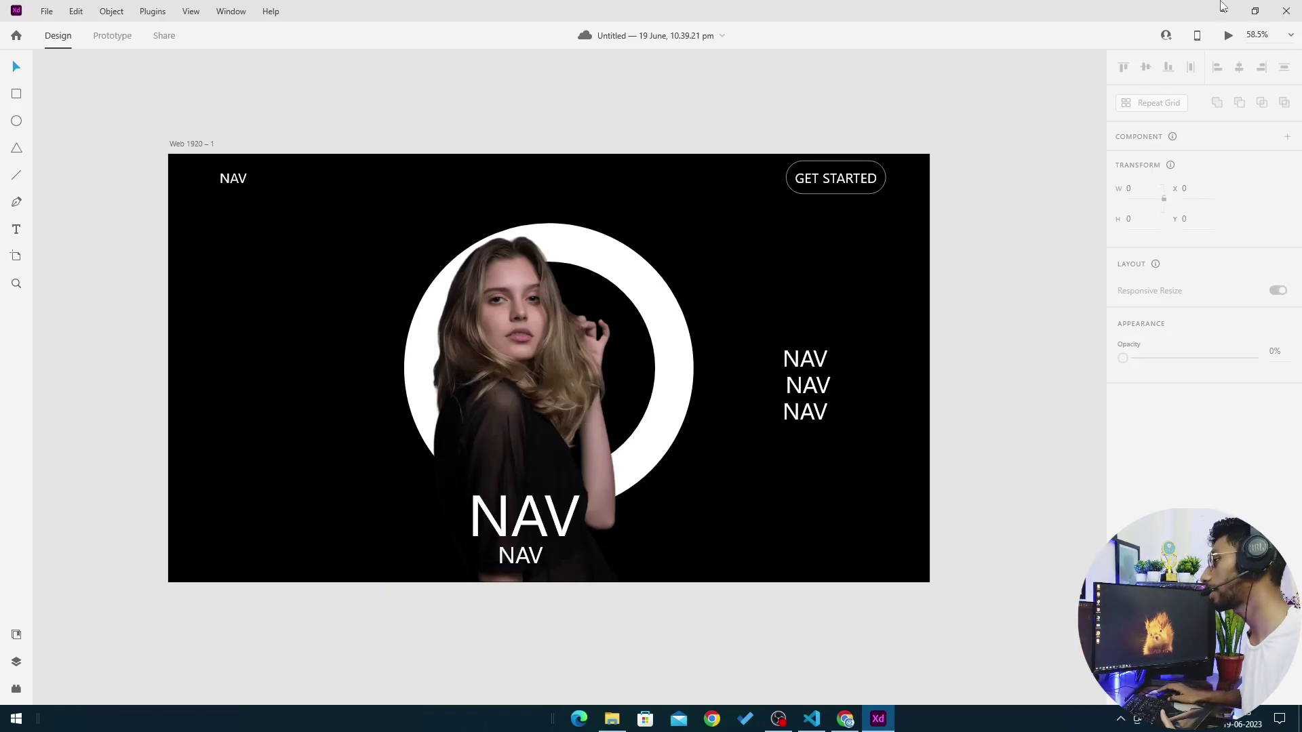
key(alt+Tab)
click(878, 719)
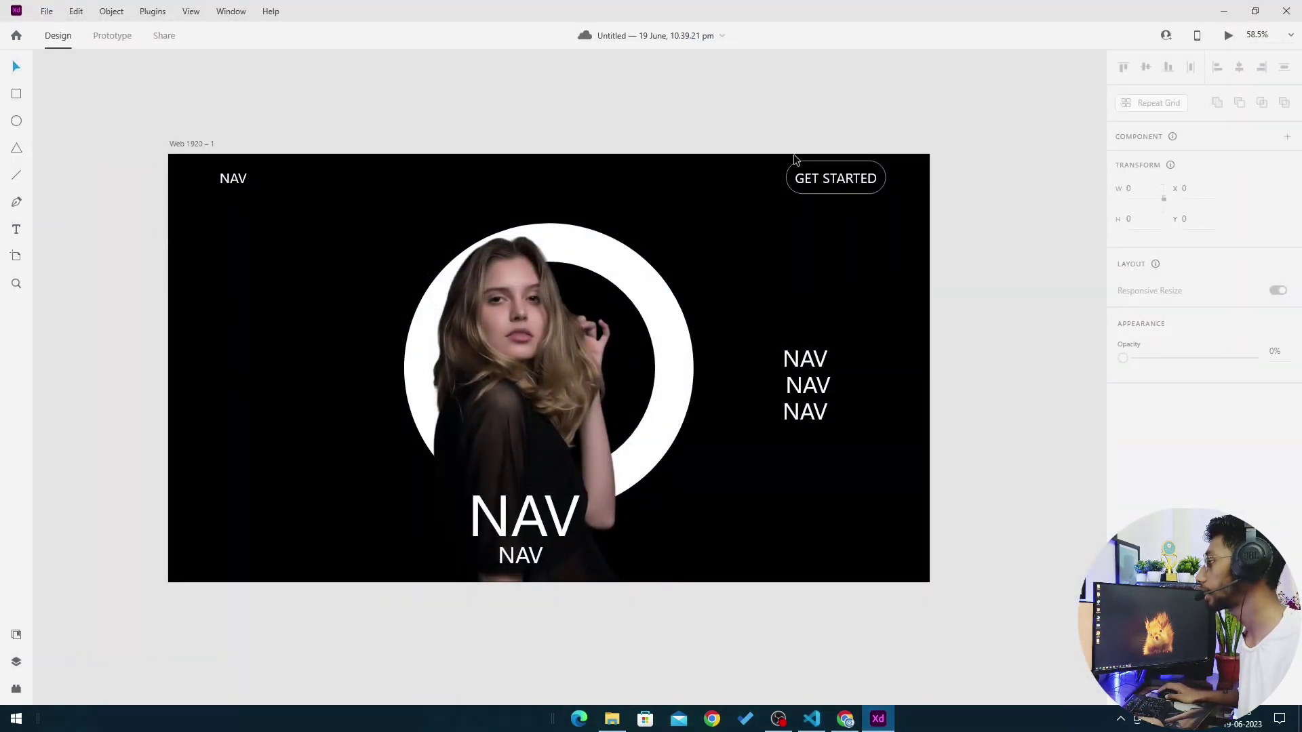
click(1226, 9)
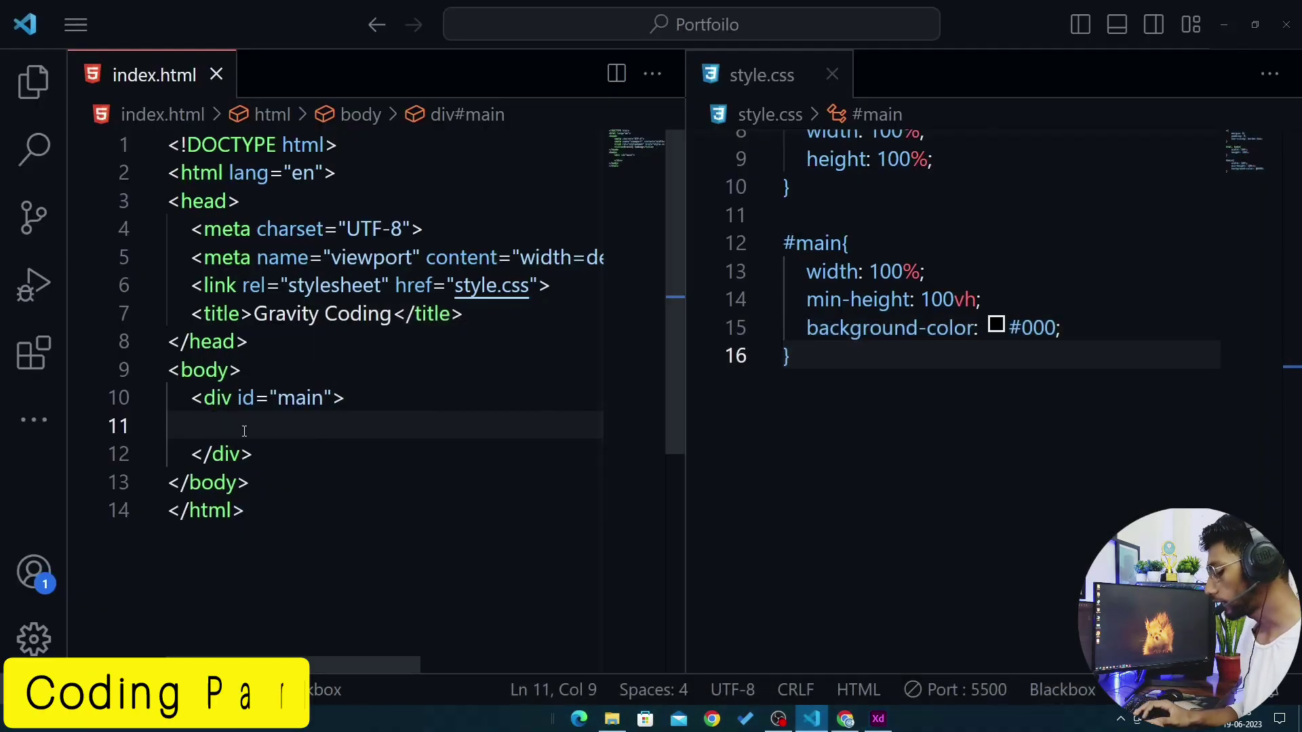
Expand .nav into a div in index.html containing an <a href="#"> link with the author's name
text(.NACV)
key(BackSpace)
key(BackSpace)
key(BackSpace)
key(BackSpace)
key(BackSpace)
text(.nav)
key(Tab)
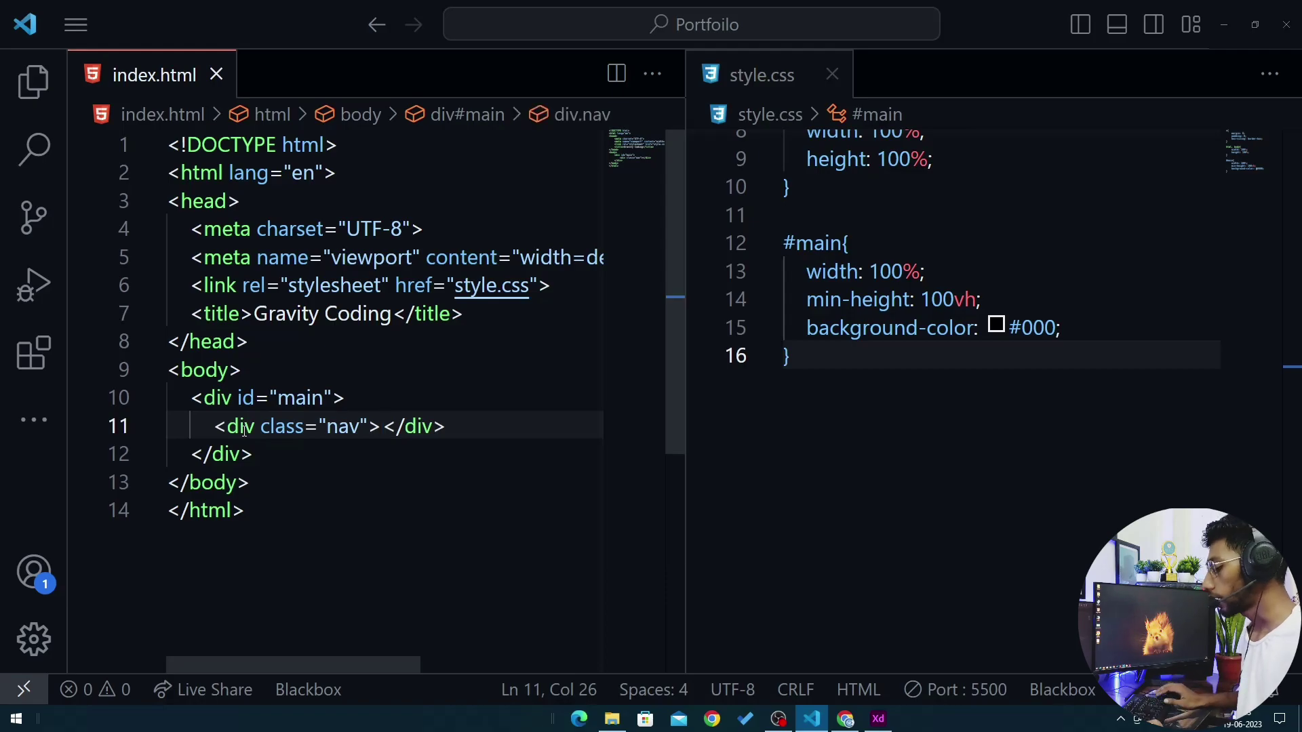
key(Return)
text(h)
key(BackSpace)
text(a)
key(Tab)
text(#)
key(Right)
key(Right)
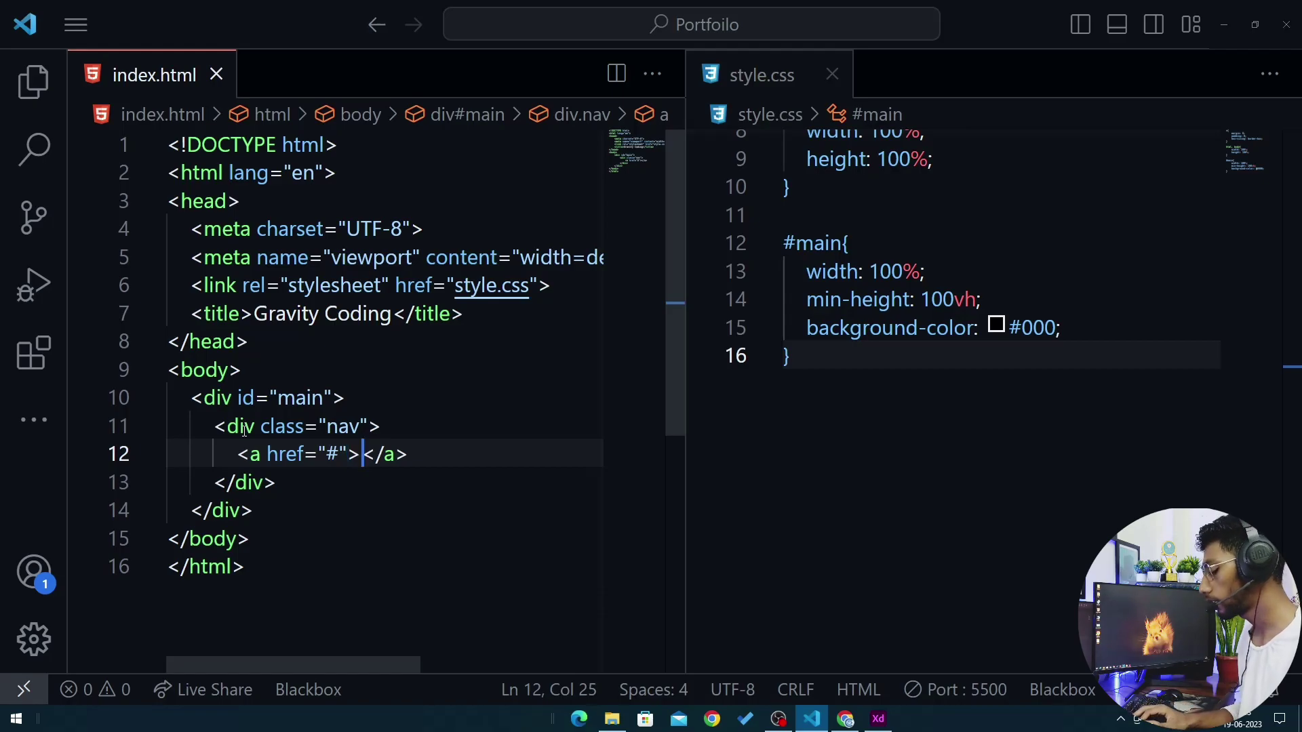
text(Nutan )
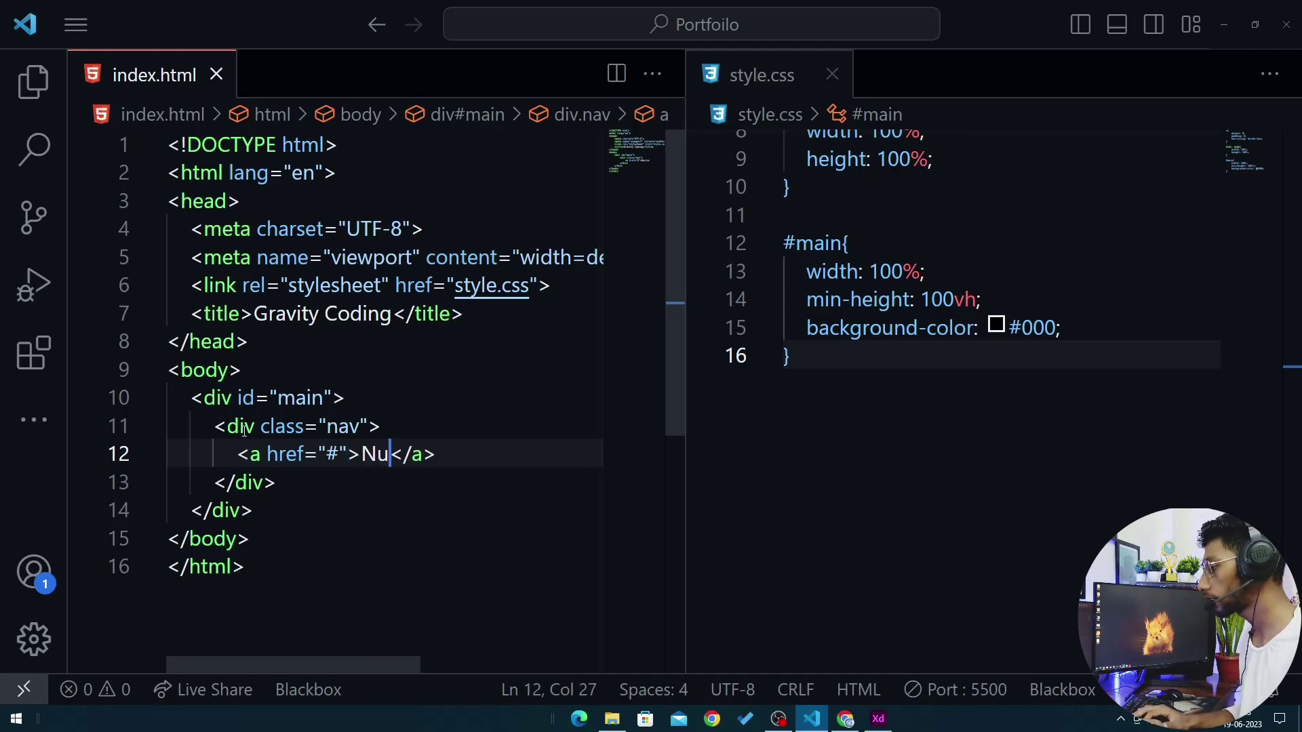
text(Feo)
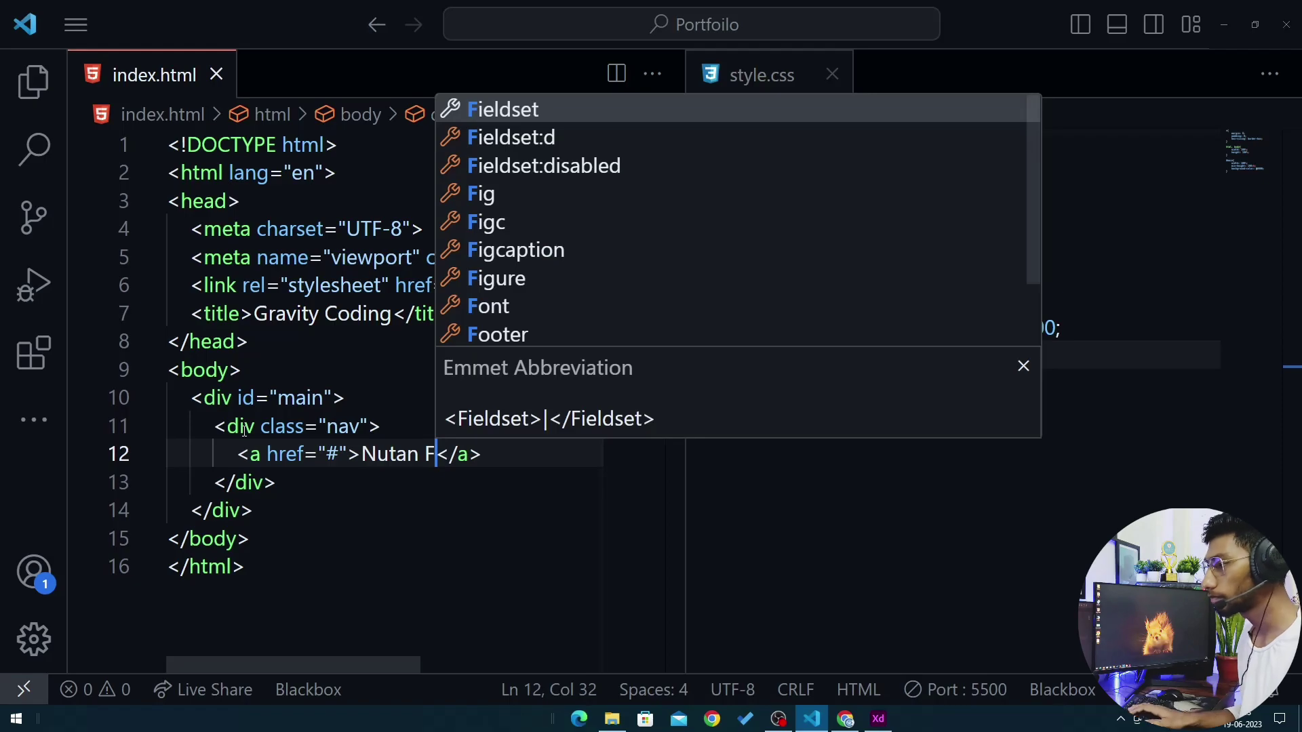
text(fe)
key(BackSpace)
key(BackSpace)
text(de)
key(End)
Add a second <a href="#"> link wrapping a hire-btn div with the text "Hire Me!"
key(Return)
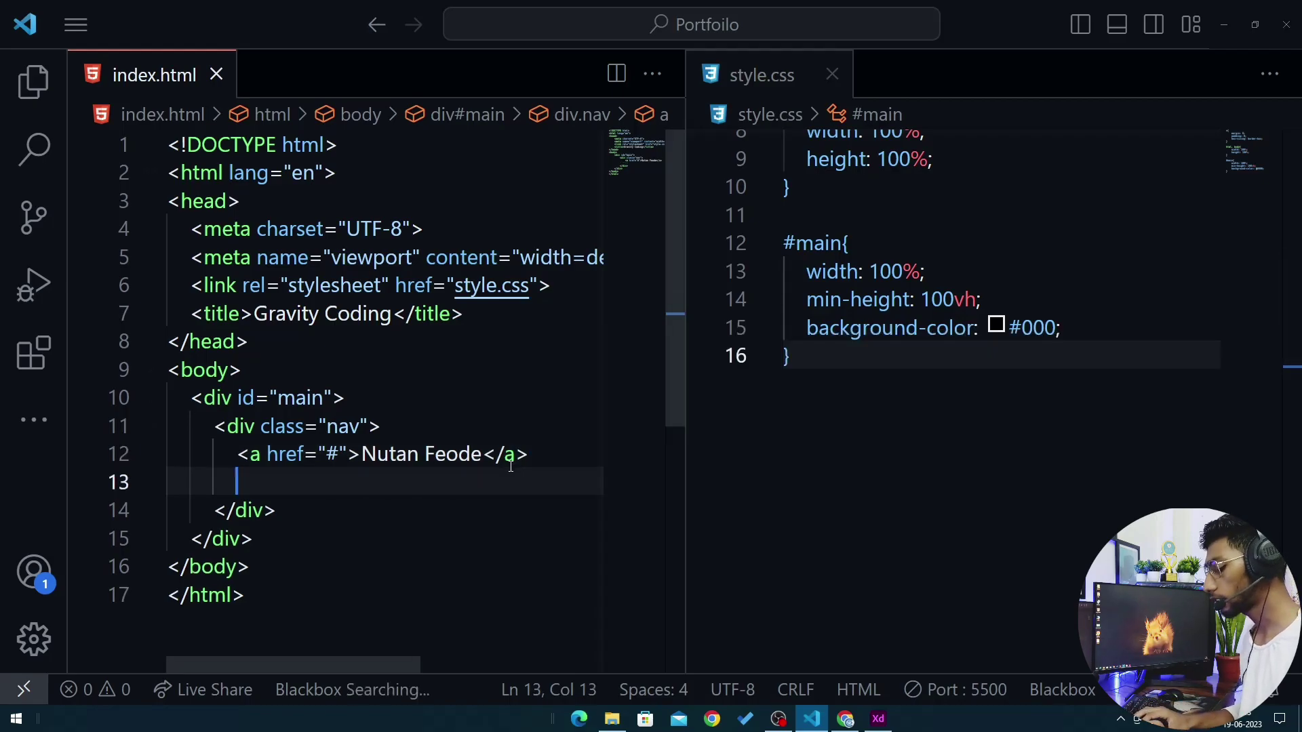
text(a)
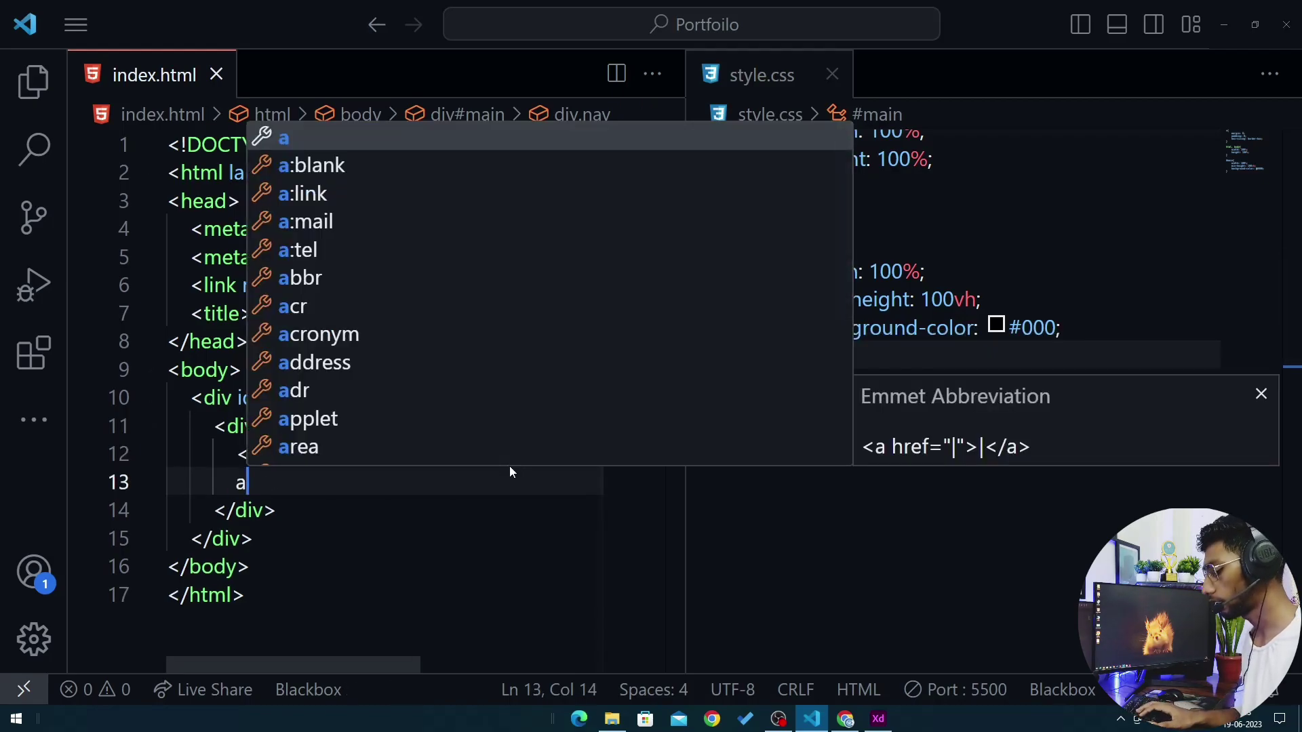
key(Tab)
text(#)
key(Right)
key(Return)
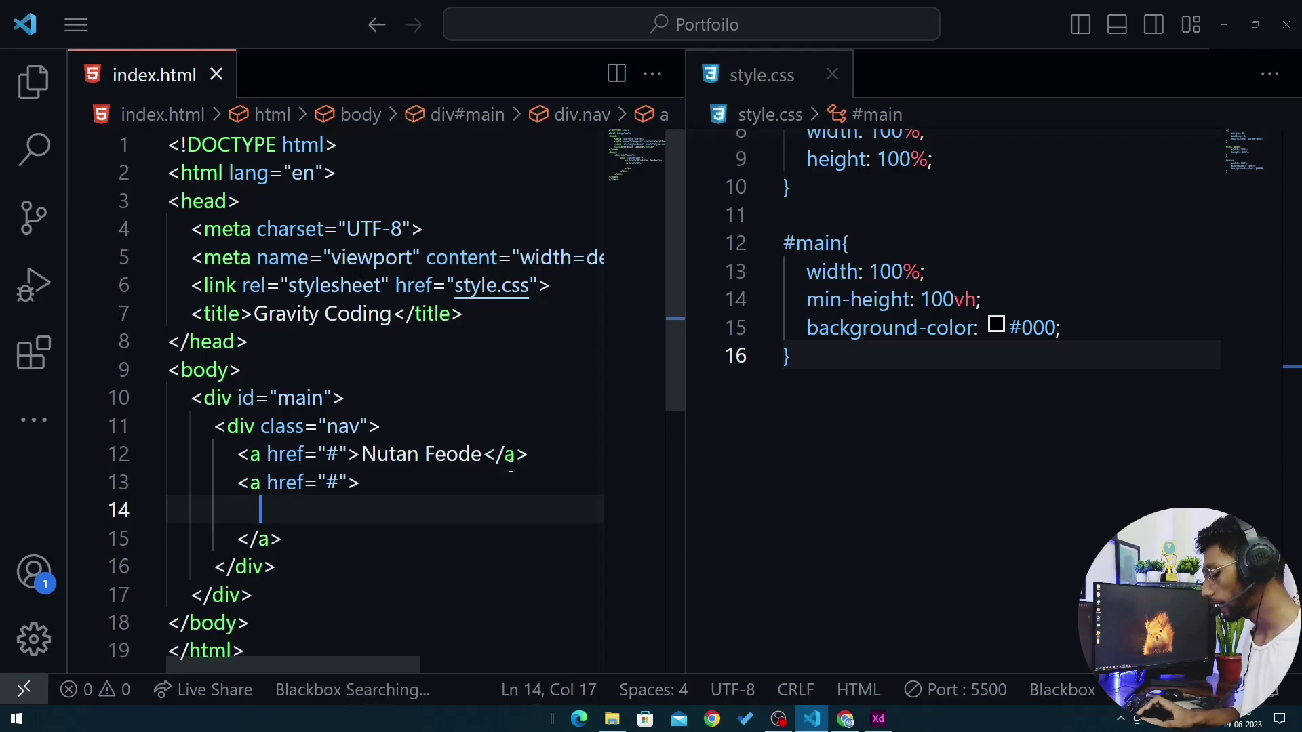
text(.)
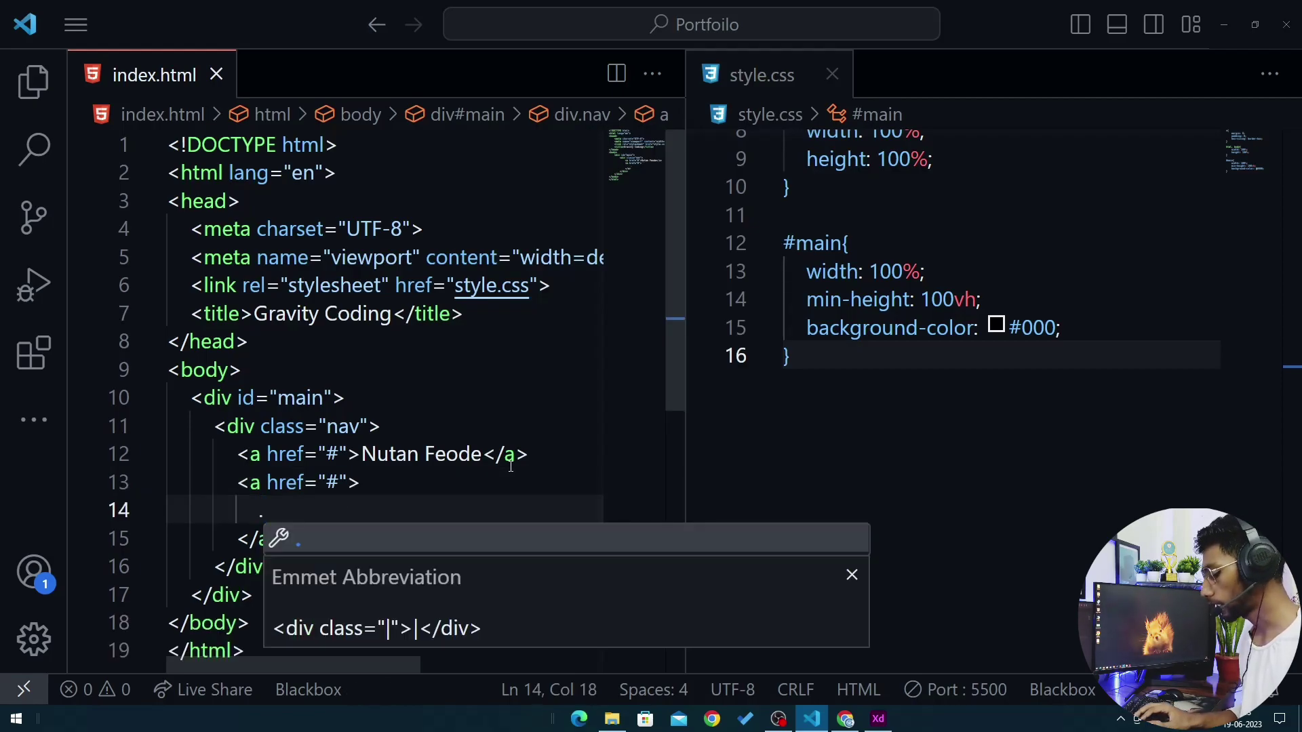
text(hire)
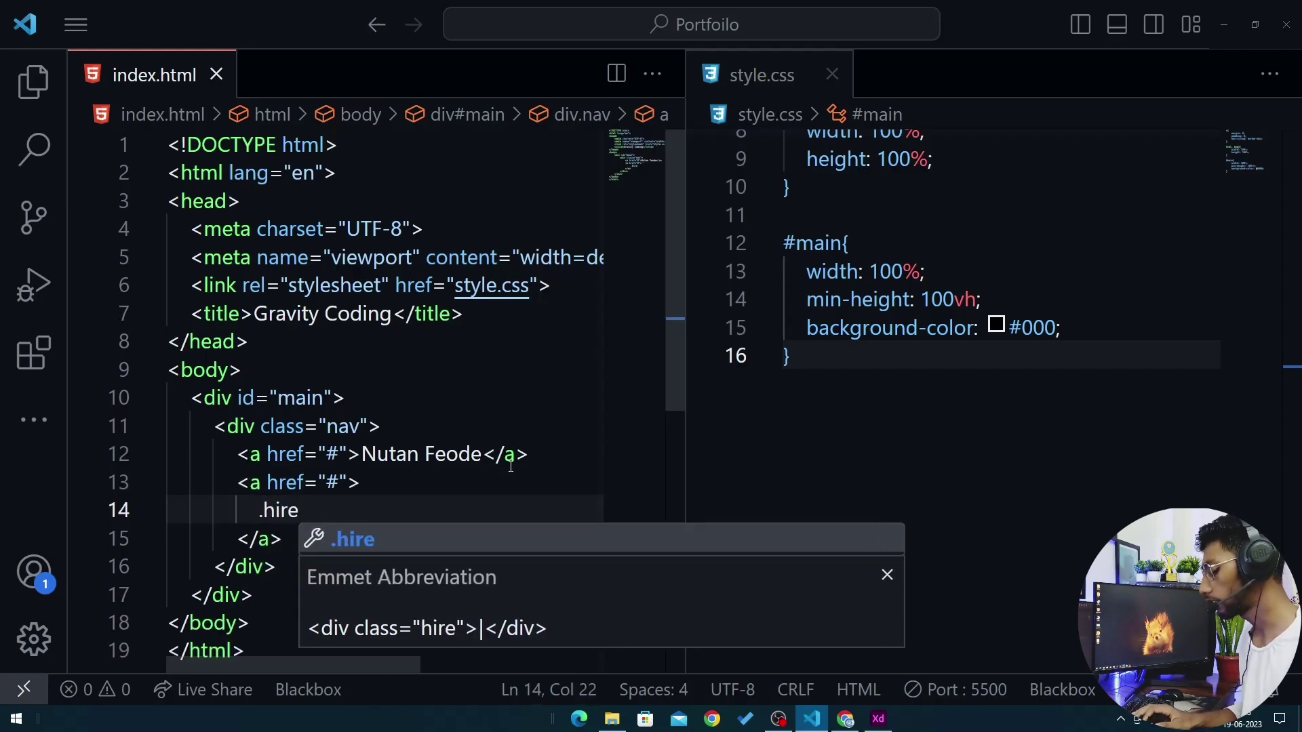
text(-btn)
key(Tab)
key(Return)
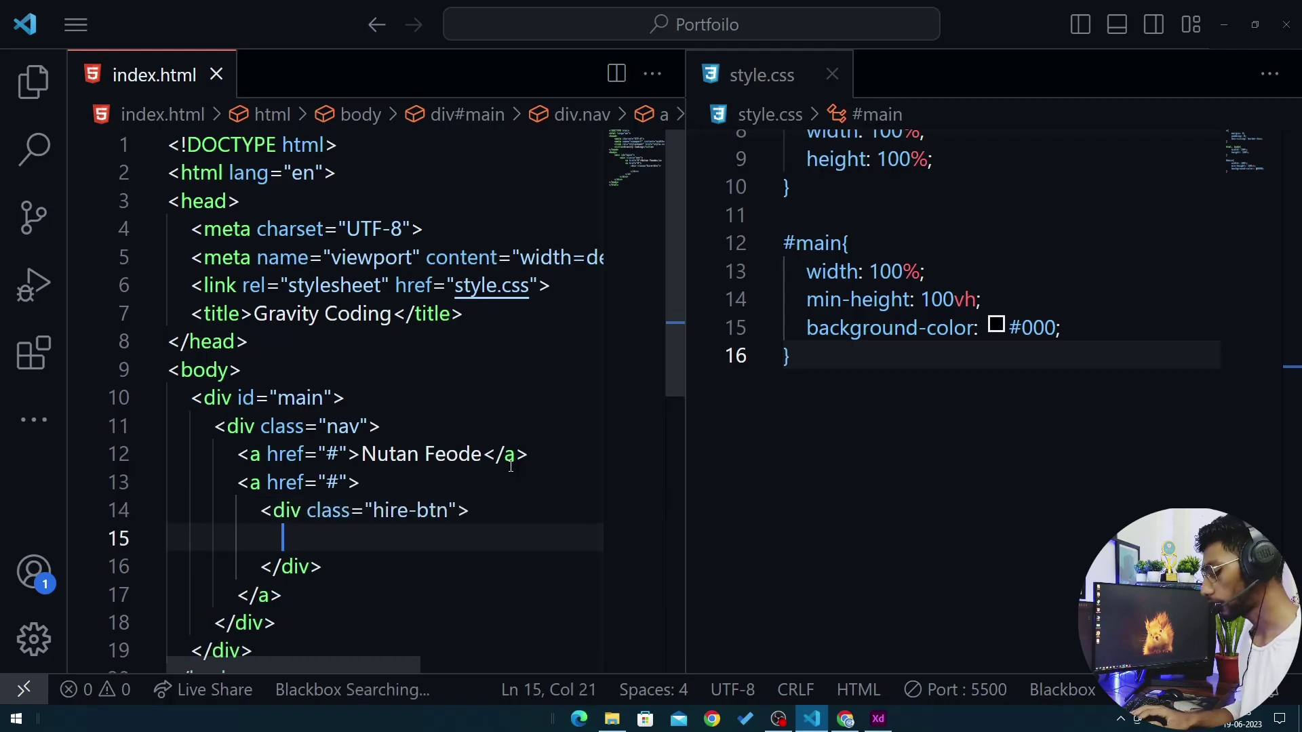
text(Hire B)
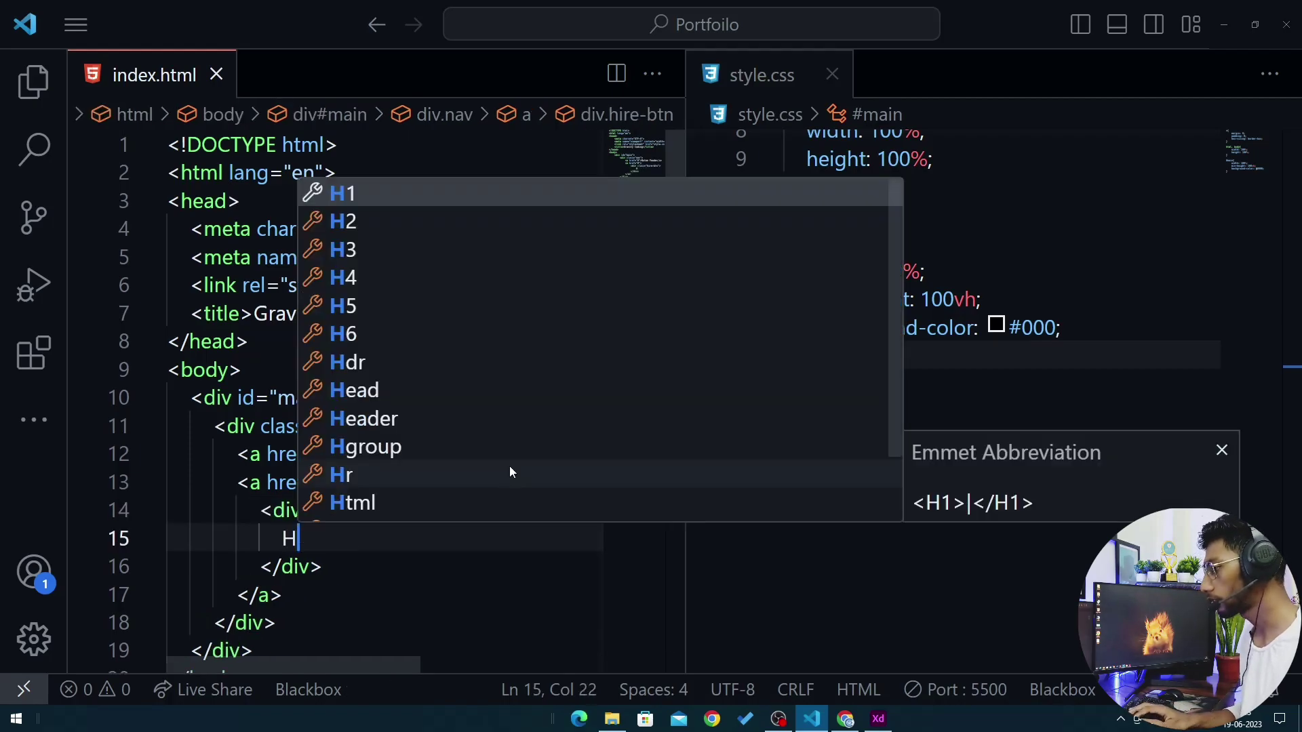
key(BackSpace)
text(Bi)
key(BackSpace)
key(BackSpace)
key(Tab)
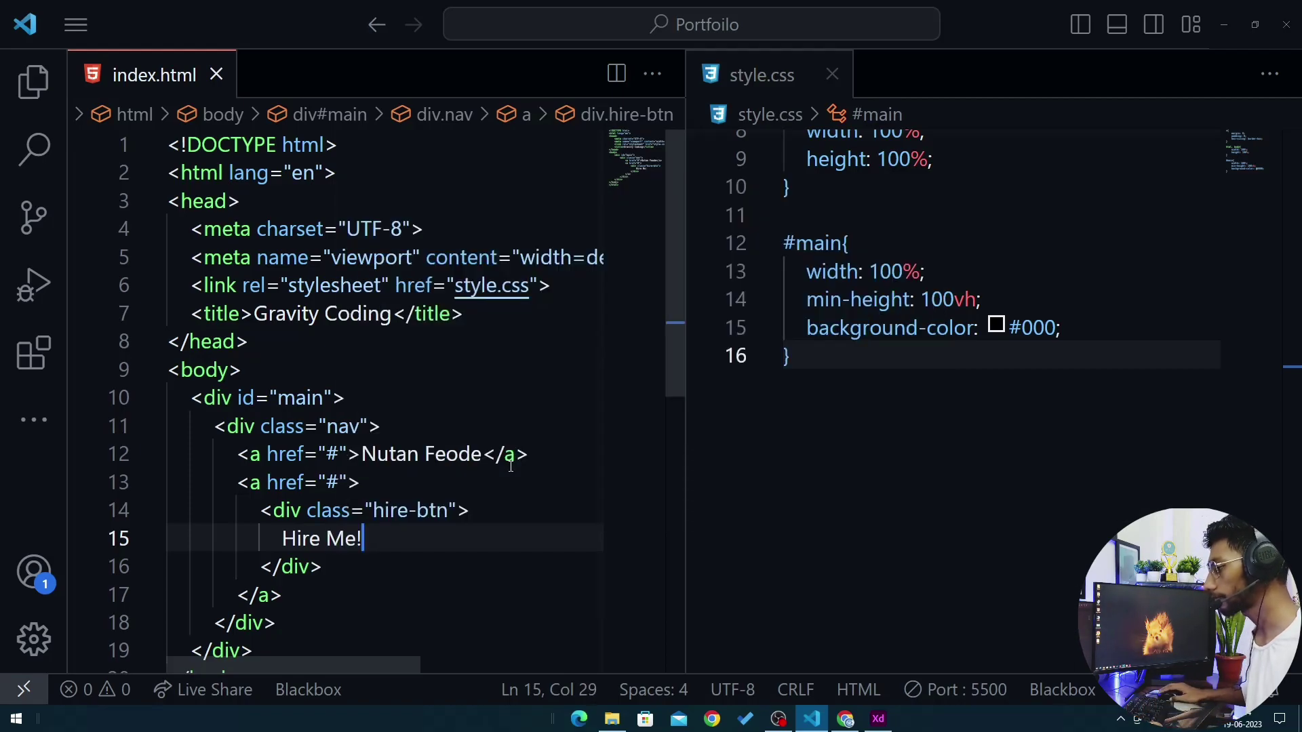
scroll(441, 511, down, 2)
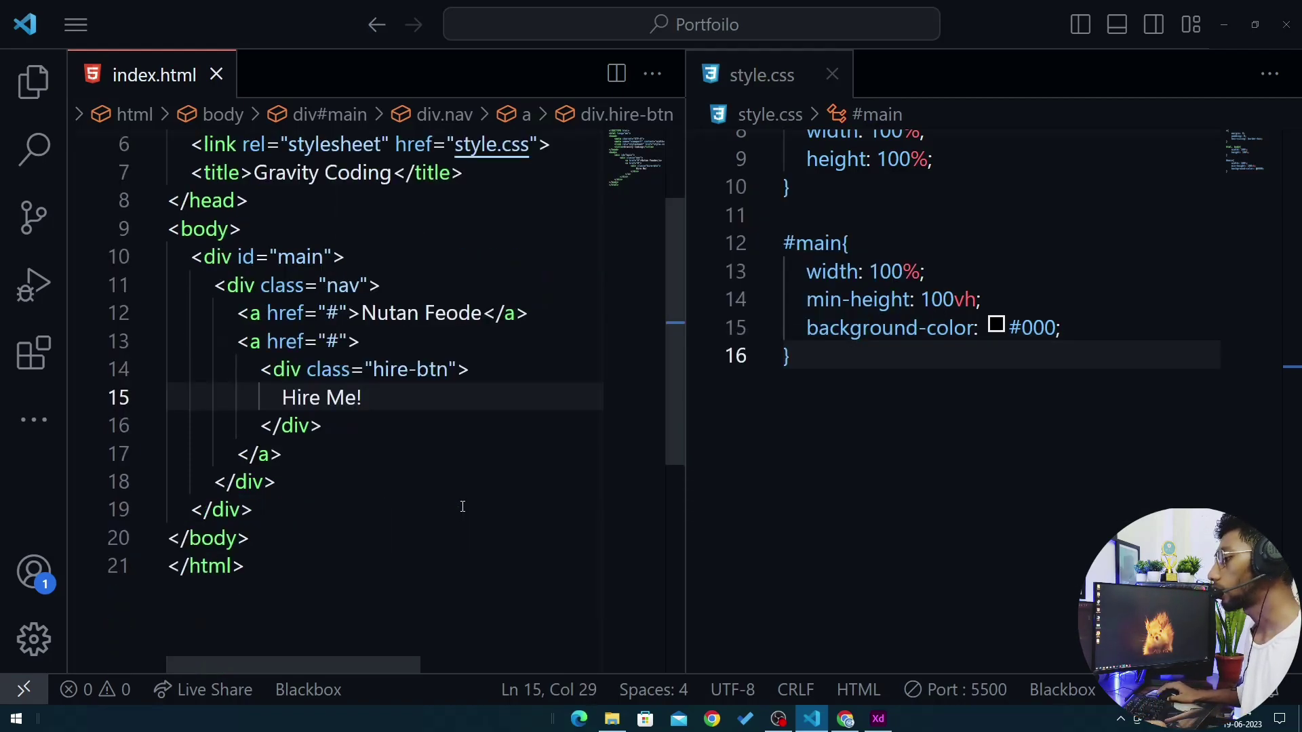
scroll(176, 386, up, 1)
click(908, 362)
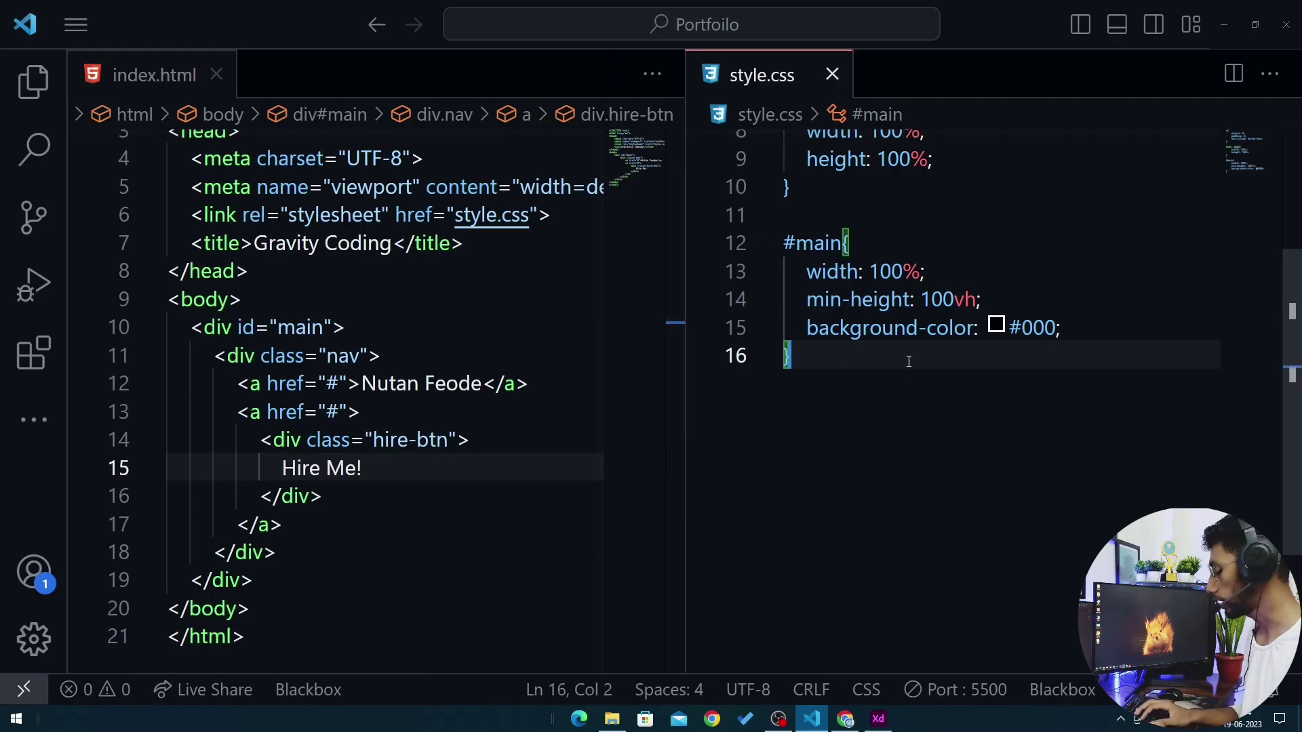
Add a .nav rule to style.css with width 100% and height 10vh
key(Return)
key(Return)
text(.nav{)
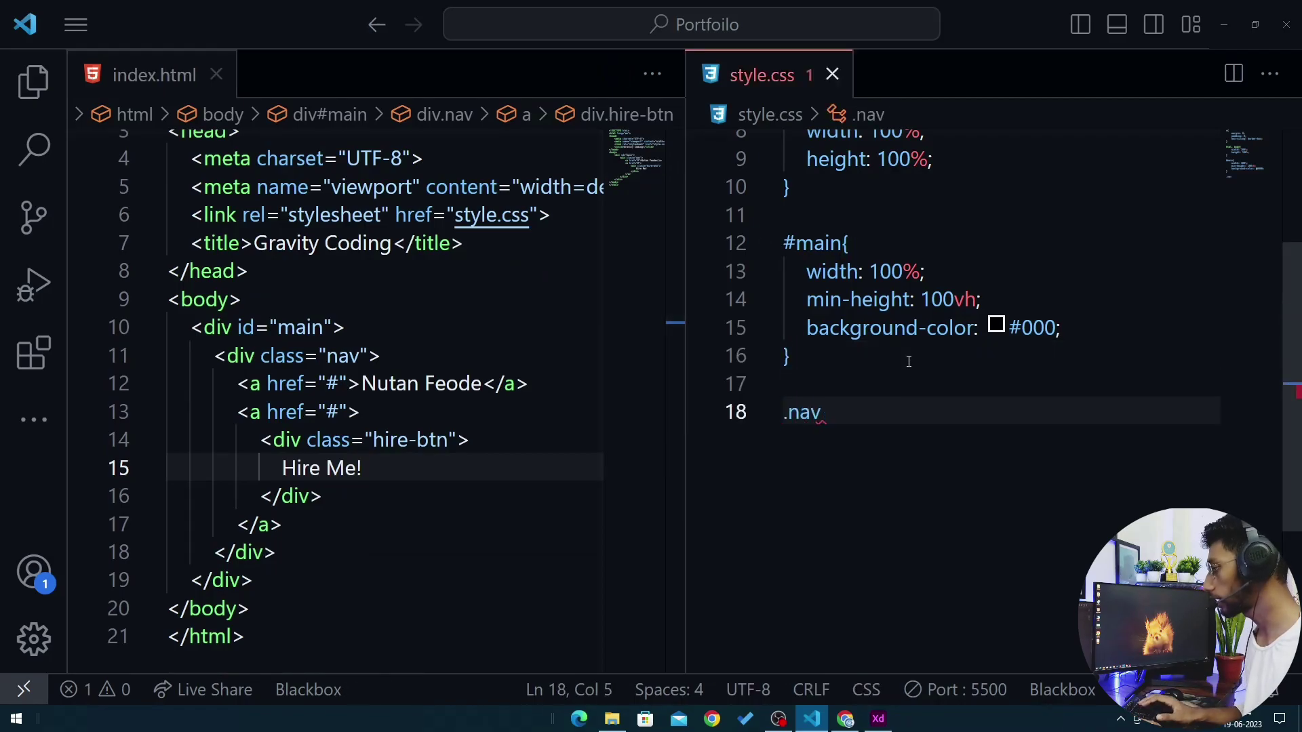
key(Return)
text(width: 100%;)
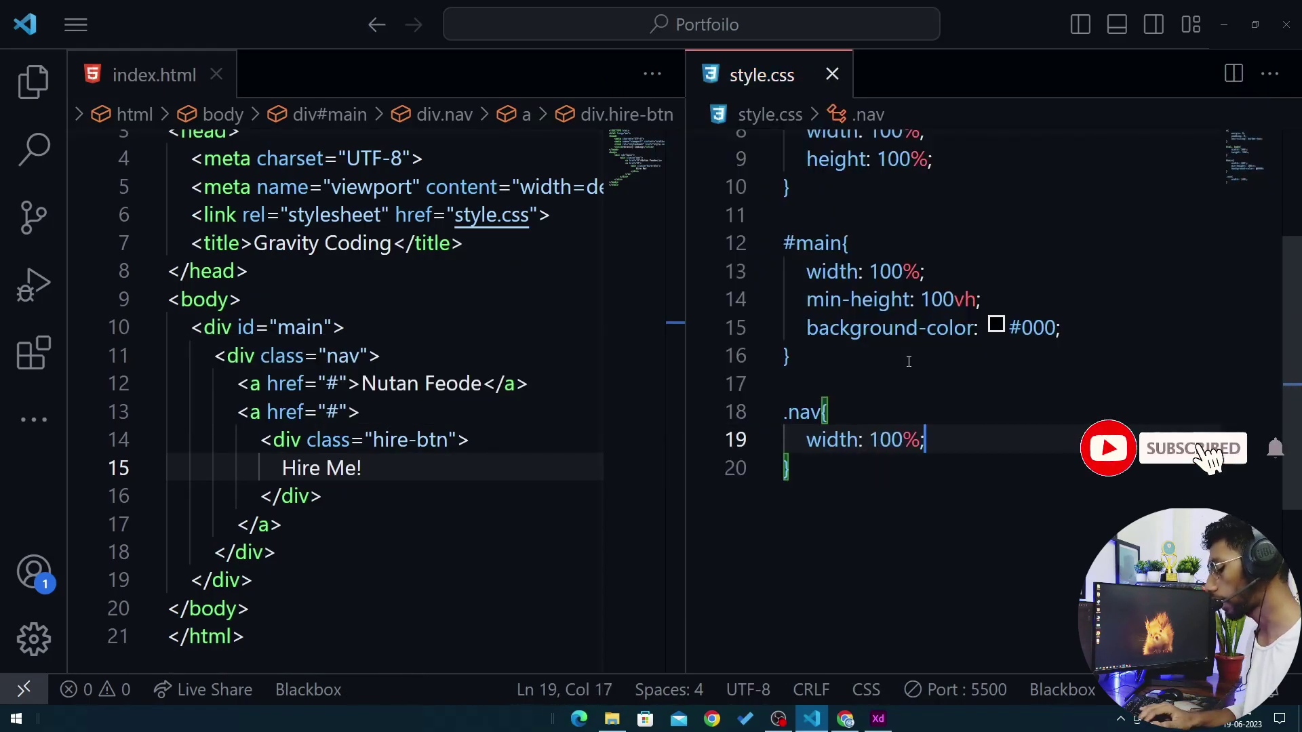
key(Return)
text(hei)
key(Return)
text(10vh)
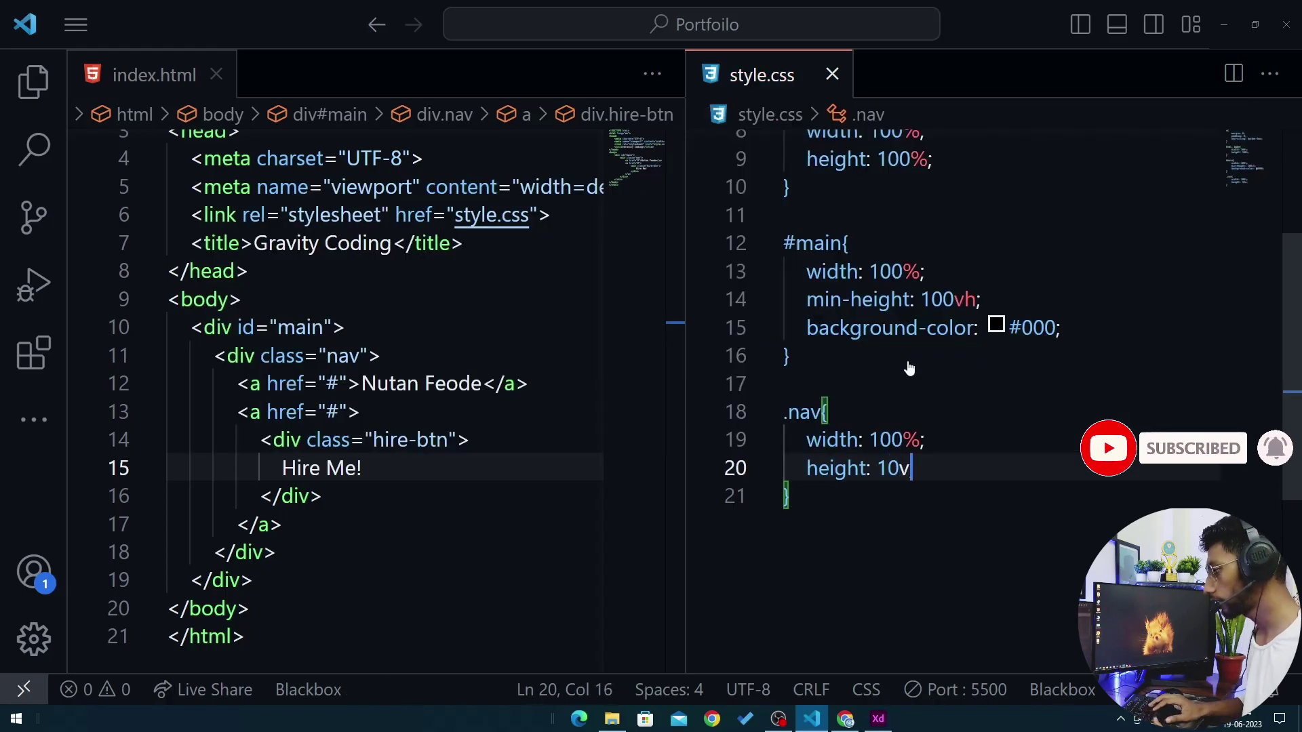
key(End)
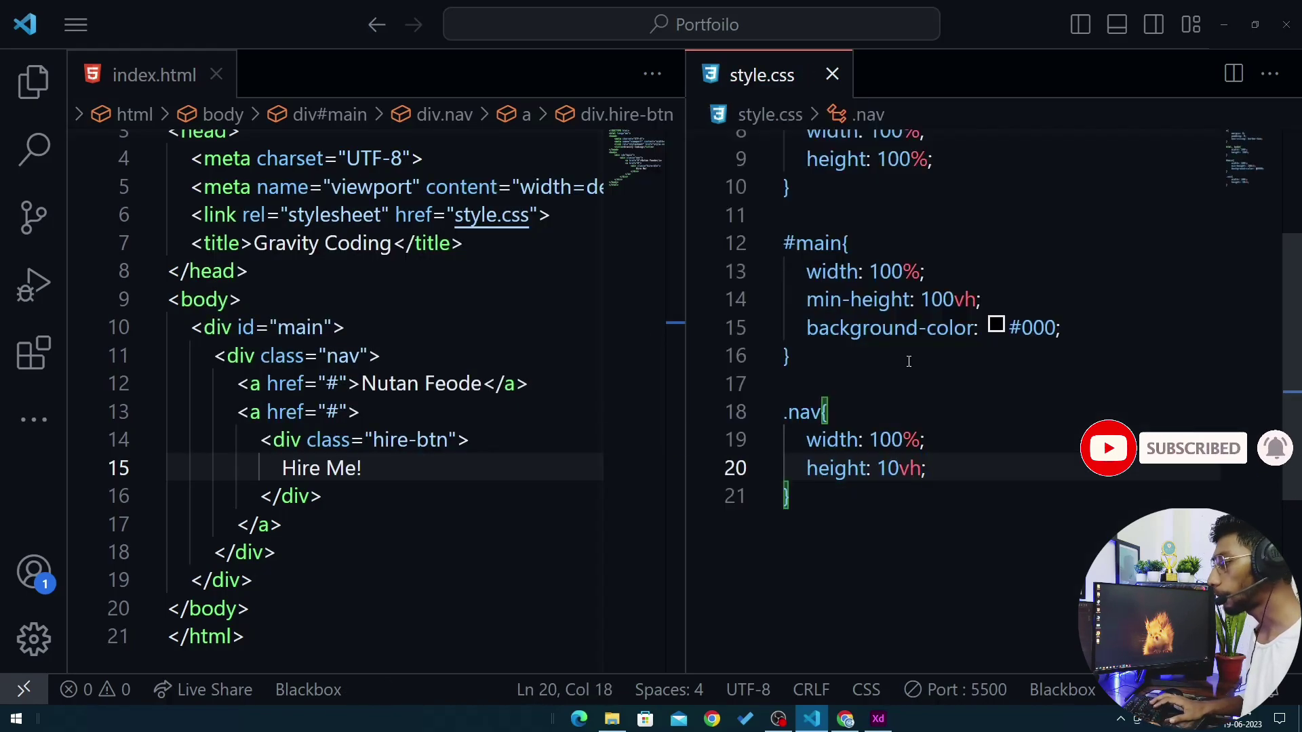
Make .nav display flex with align-items center and justify-content space-between
key(Up)
key(Up)
key(Return)
text(d)
key(Down)
key(Return)
key(Down)
key(Down)
key(Return)
key(End)
key(Return)
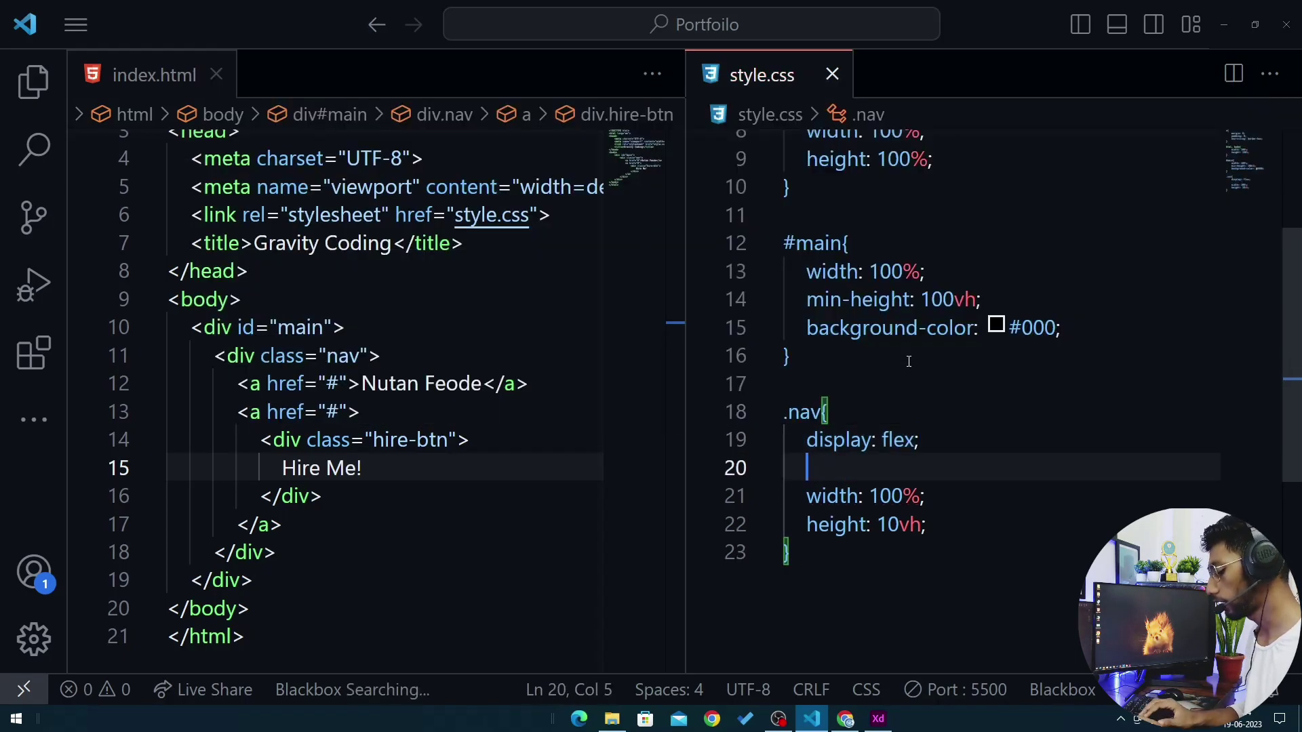
text(al)
key(Return)
key(Down)
key(Return)
key(End)
key(Return)
text(j)
key(Down)
key(Return)
text(s)
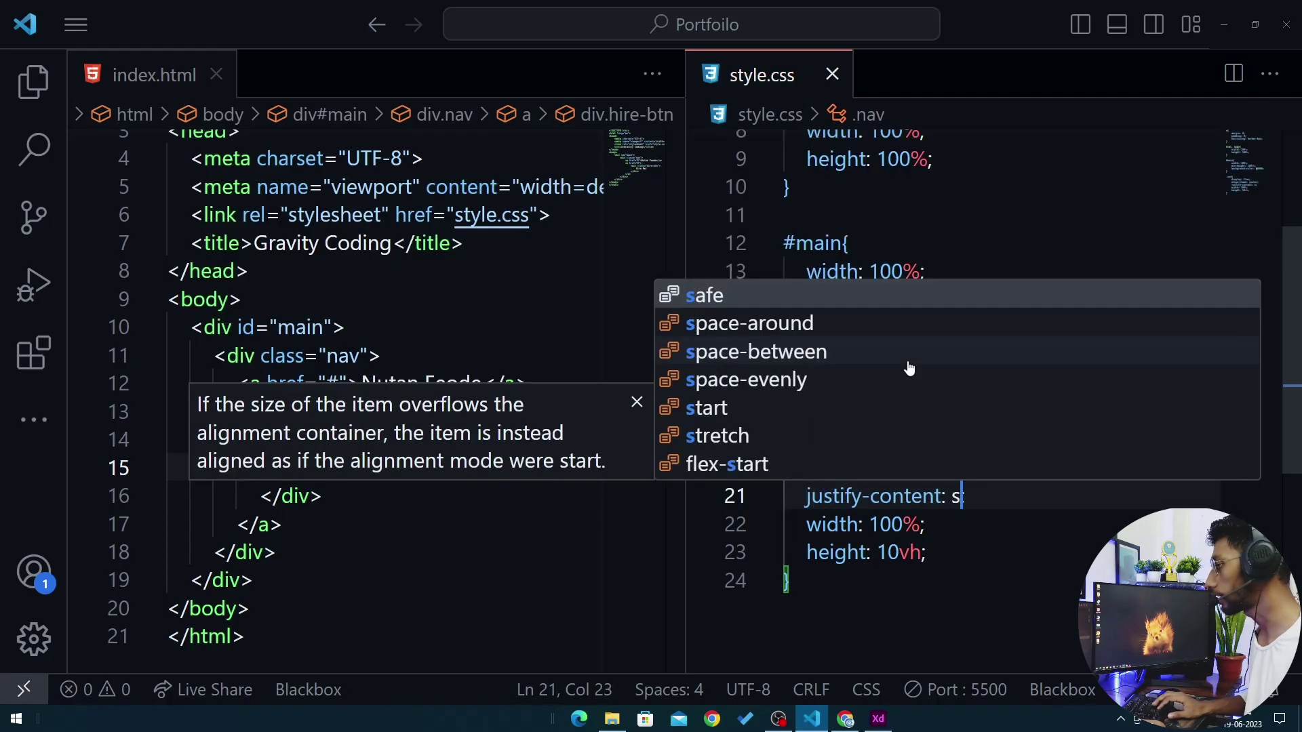
key(Down)
key(Down)
key(Return)
Give .nav padding 0vw 10vw and preview the page in Chrome
key(Return)
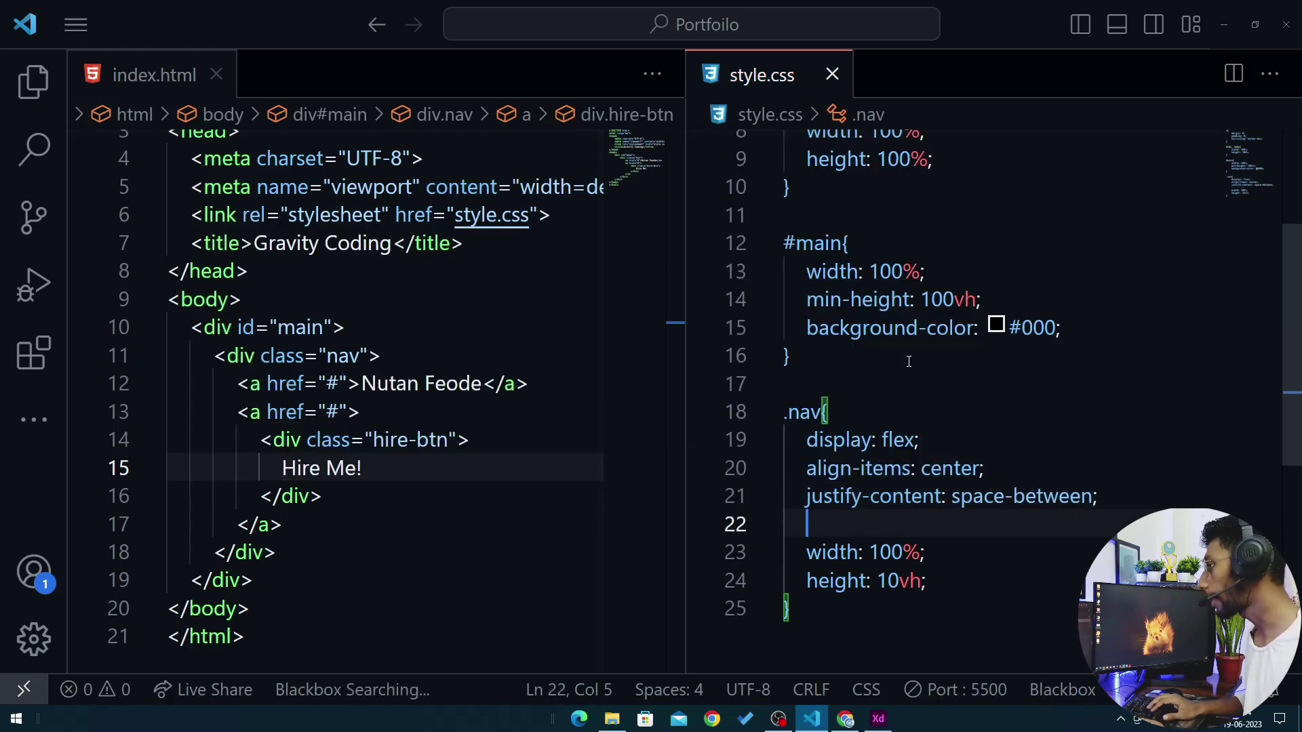
text(pa)
key(Down)
key(Return)
text(0ve;)
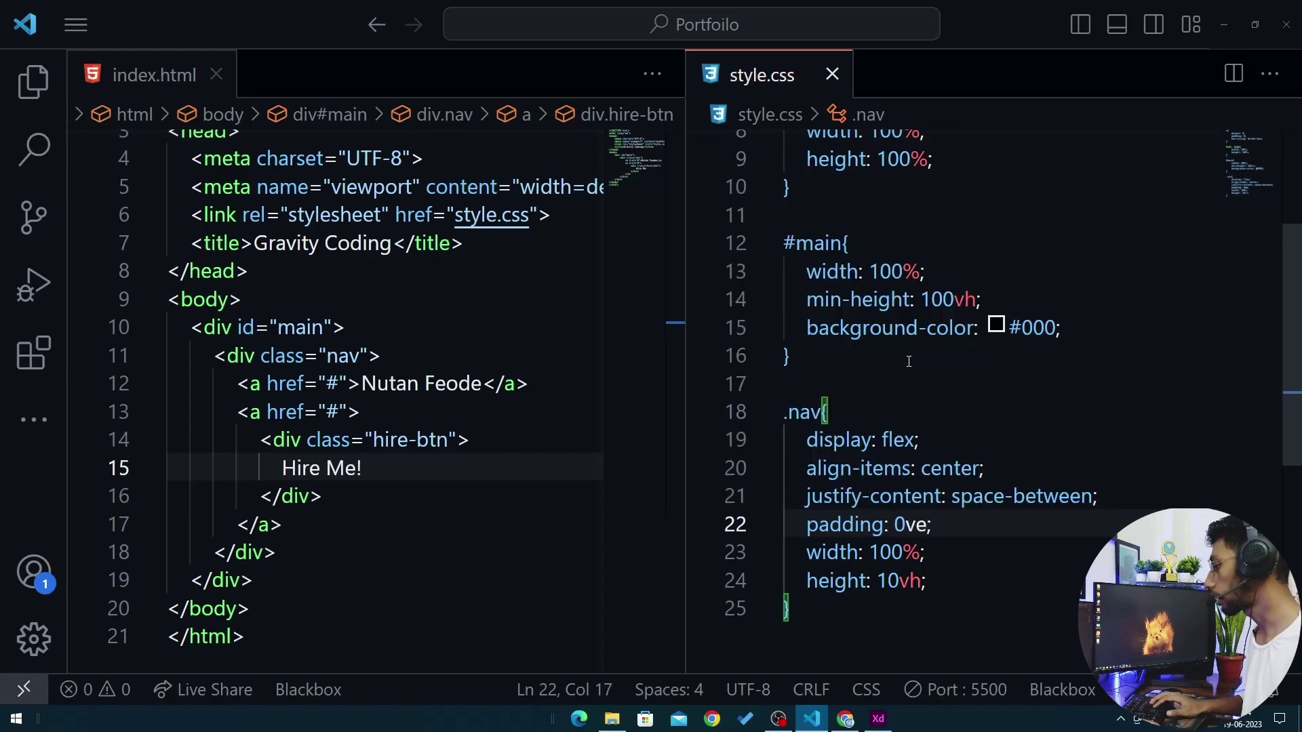
key(BackSpace)
text(w )
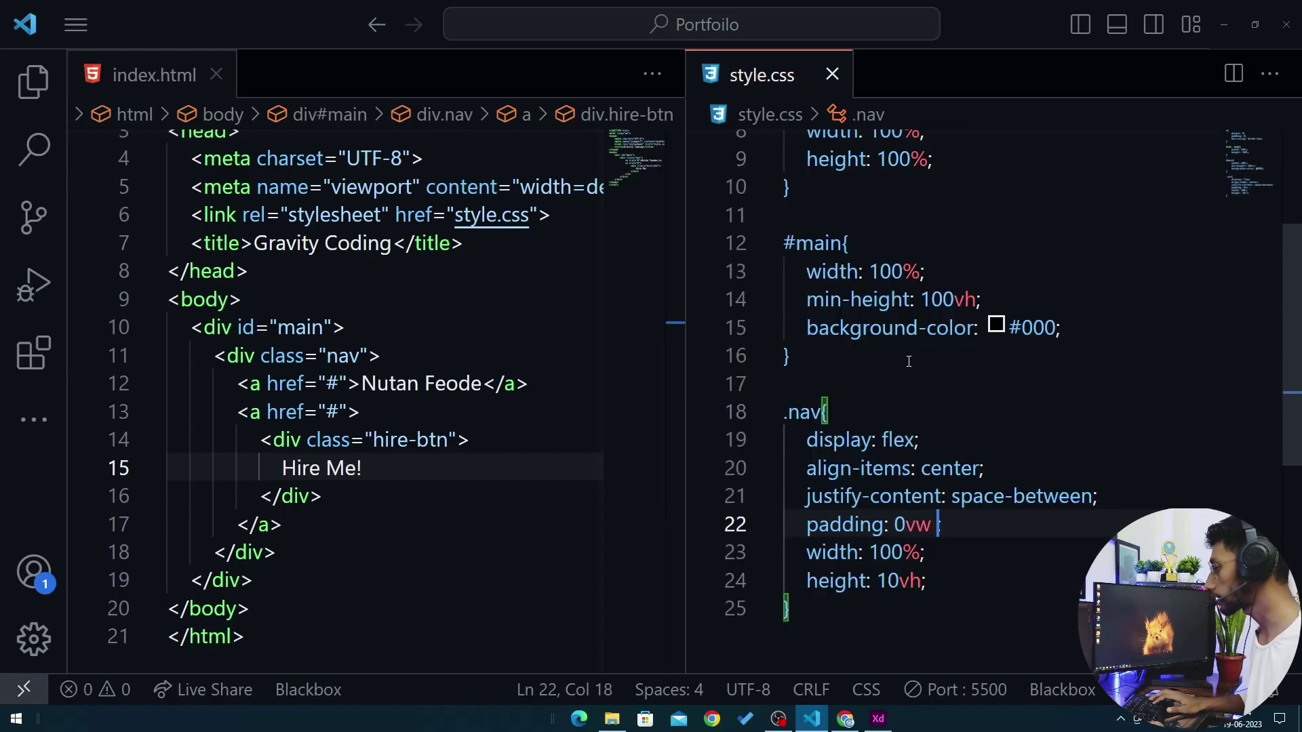
text(10vw;)
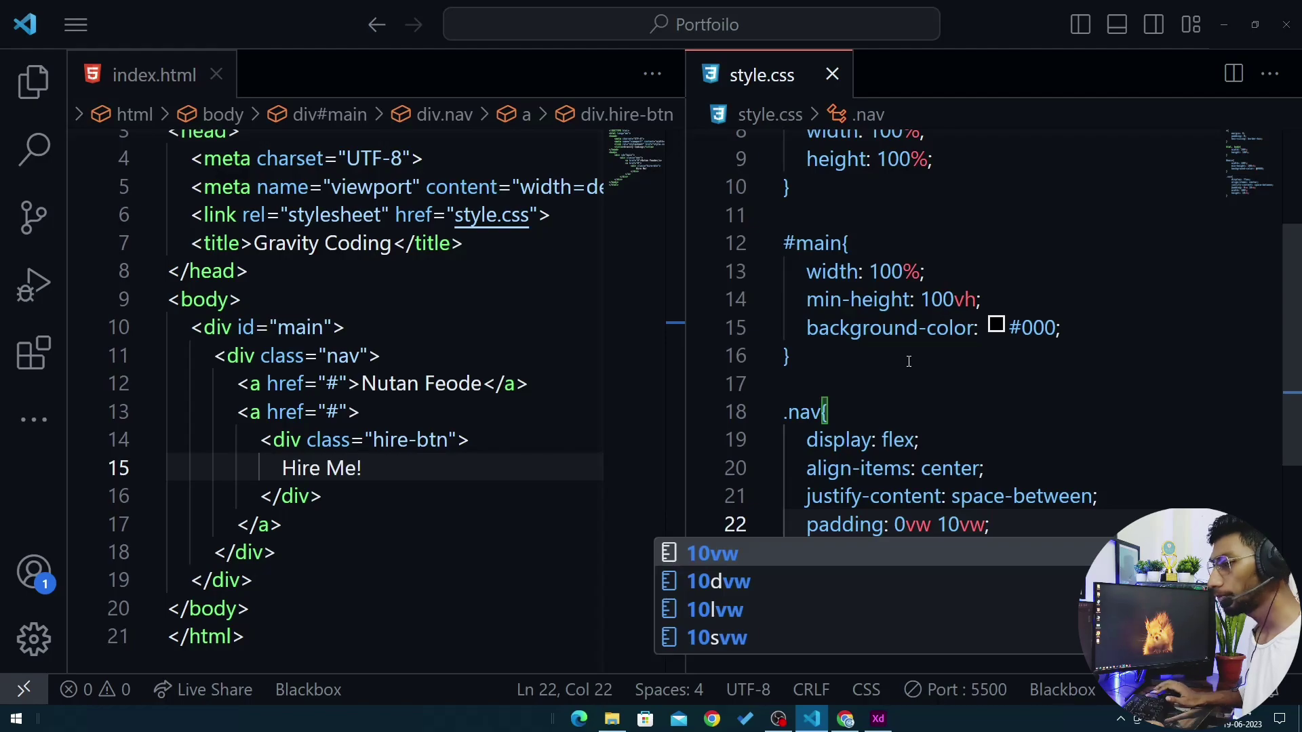
key(Escape)
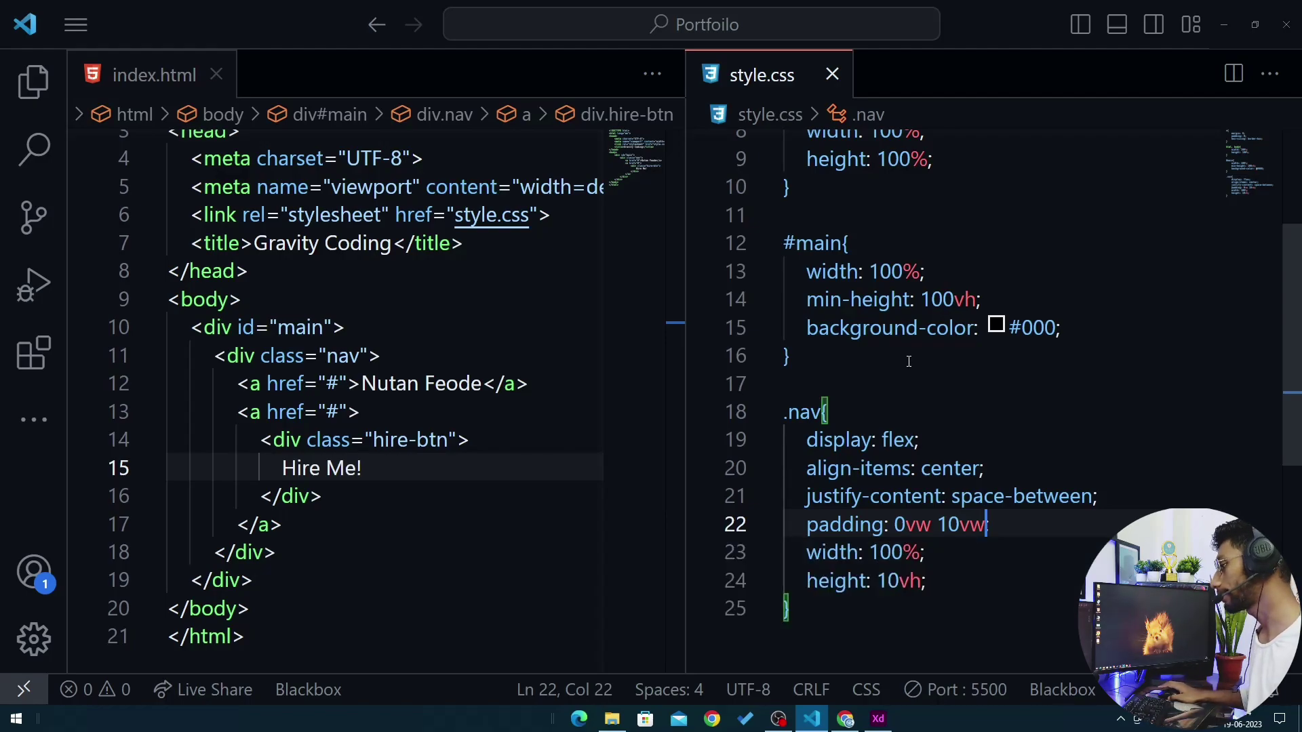
text(;)
scroll(949, 407, down, 3)
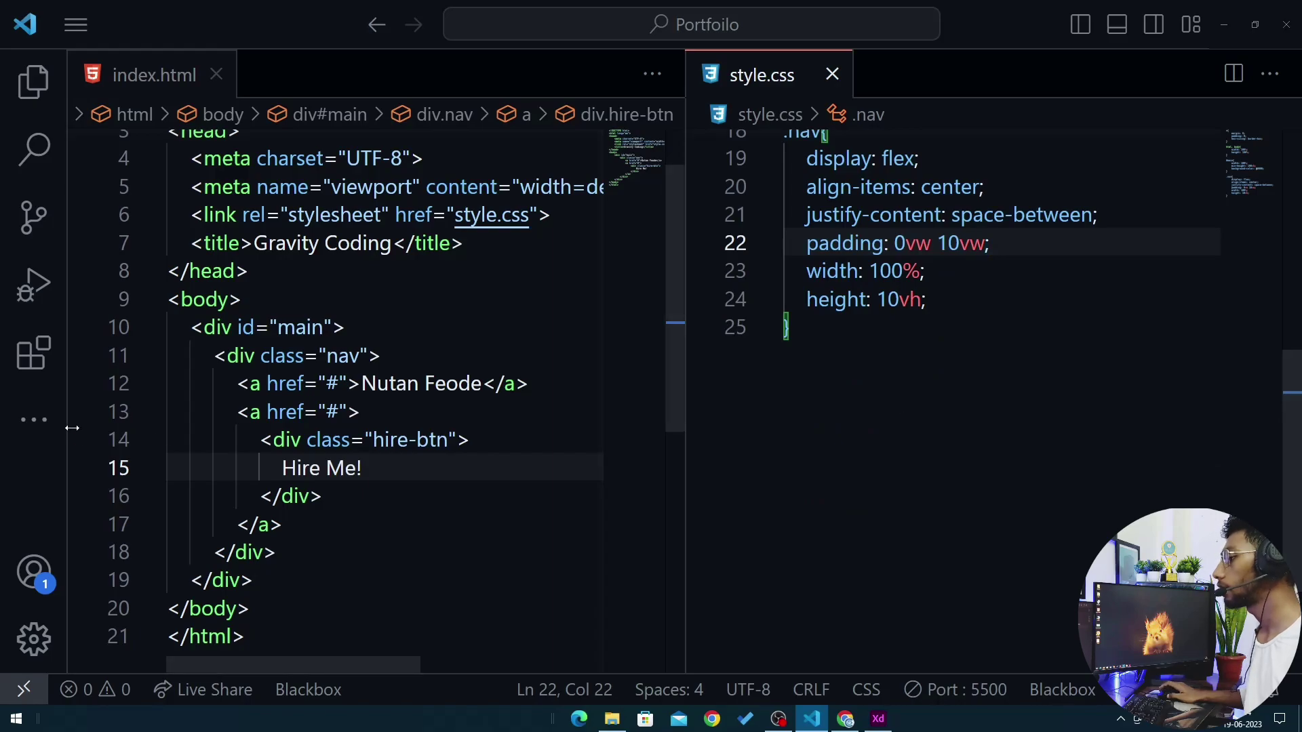
scroll(419, 442, down, 2)
key(alt+Tab)
key(alt+Tab)
key(alt+Tab)
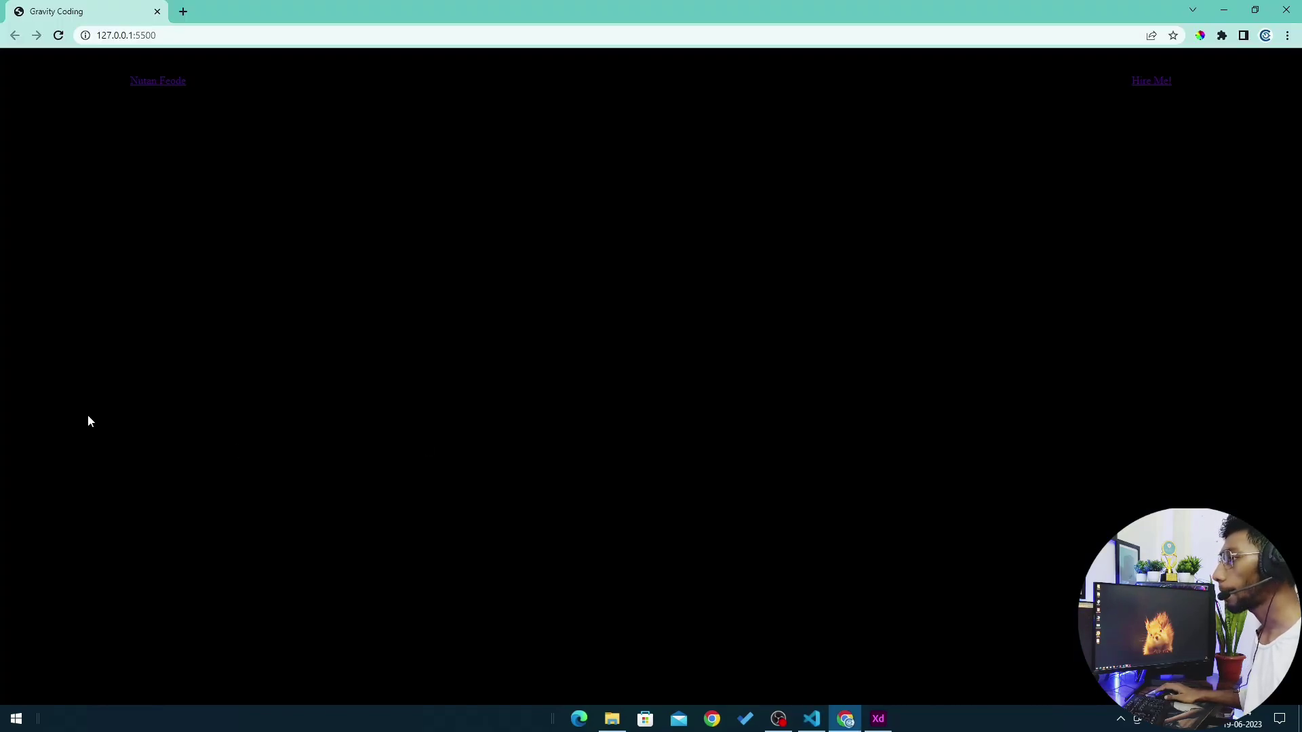